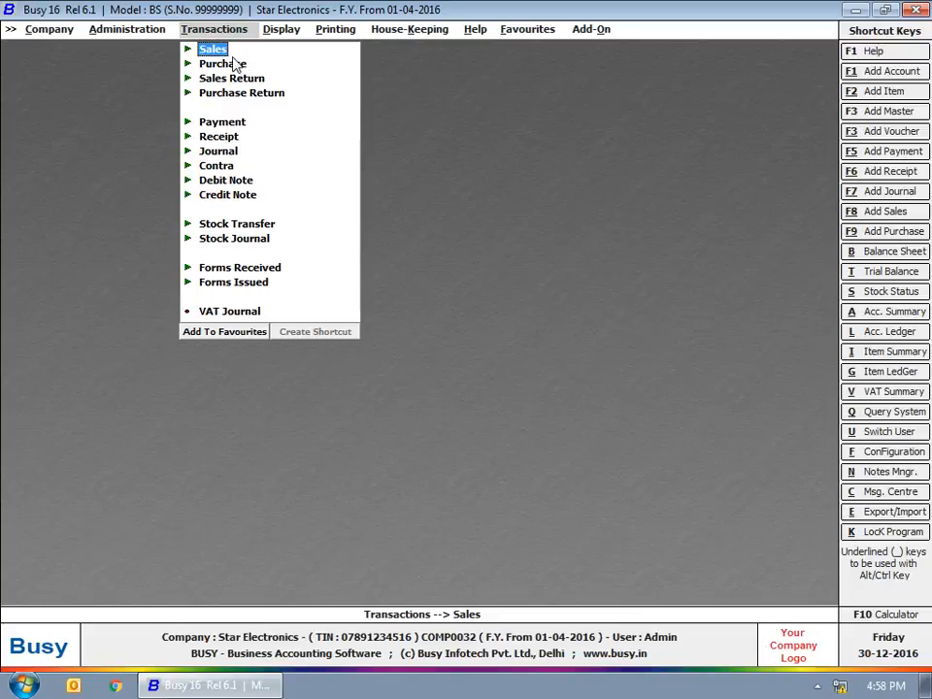
Step: Add a new sales voucher from Transactions > Sales
click(212, 48)
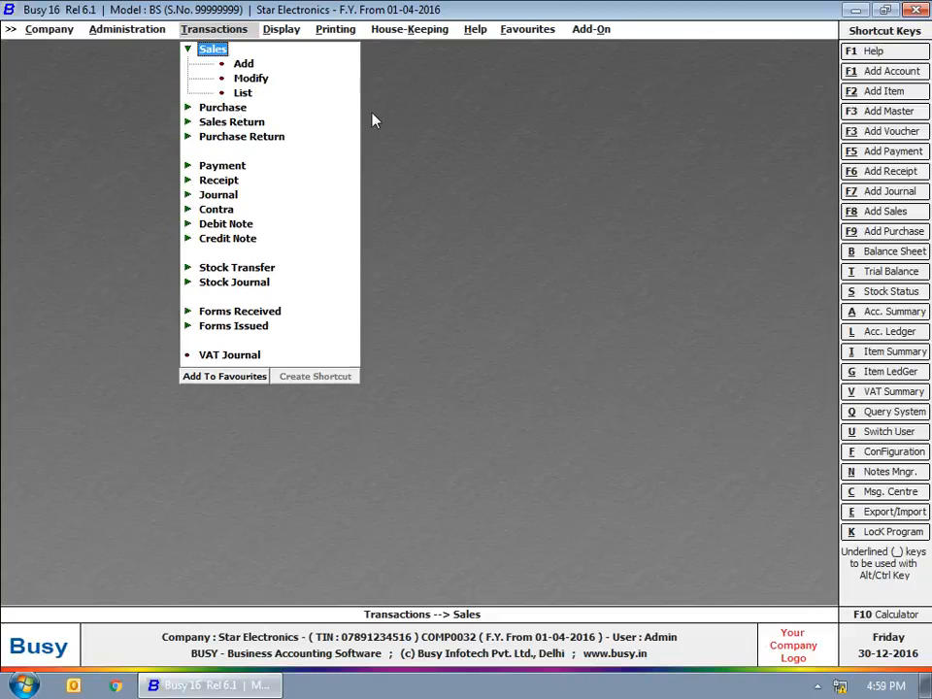
click(251, 65)
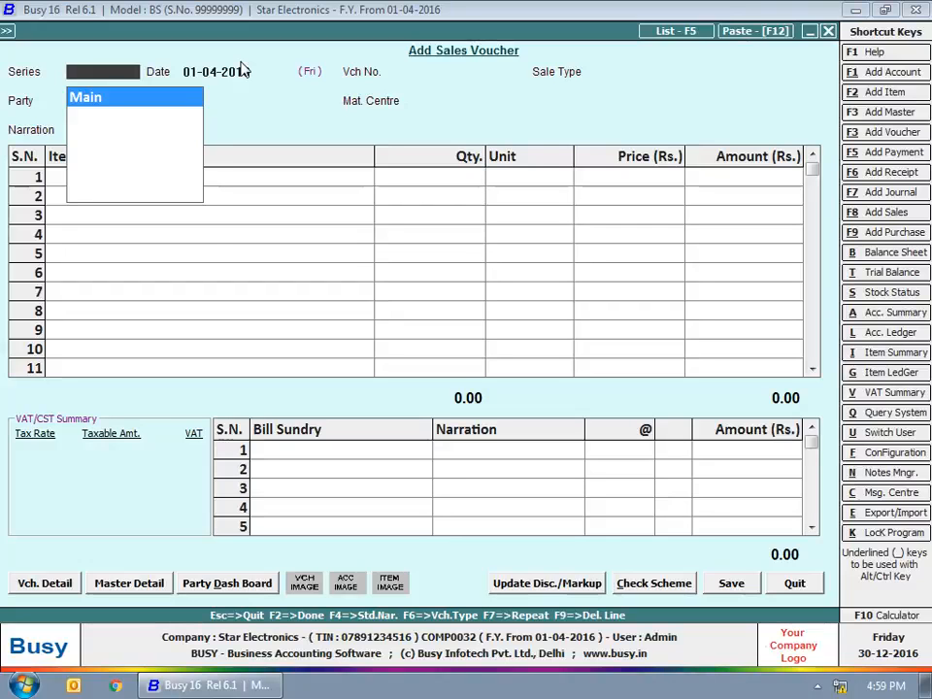
Step: Keep series Main and date 01-04-2016, then set sale type VAT/12.5% (T)
key(Return)
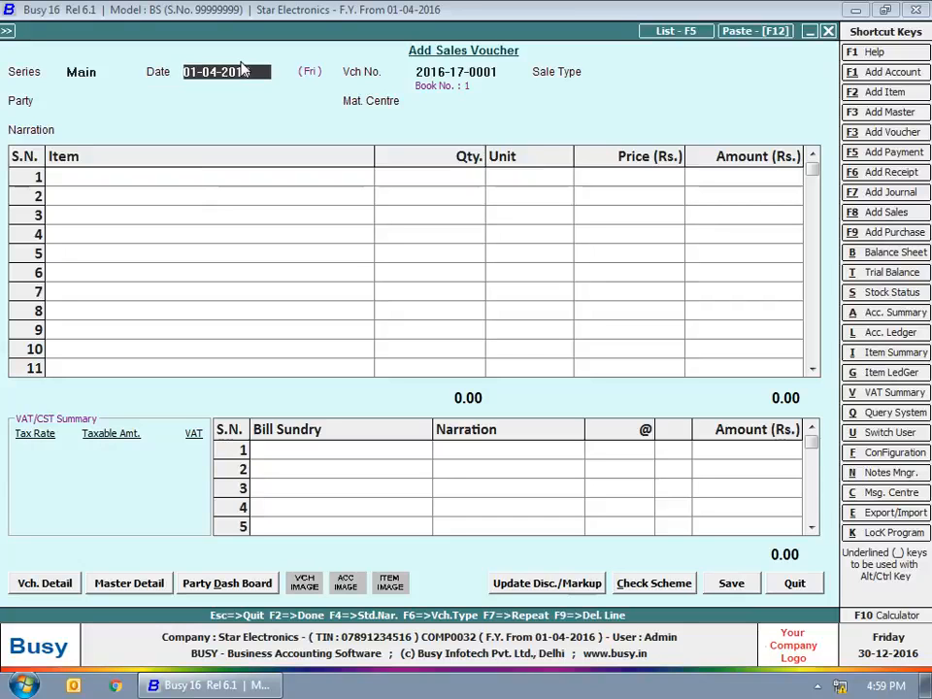
key(Return)
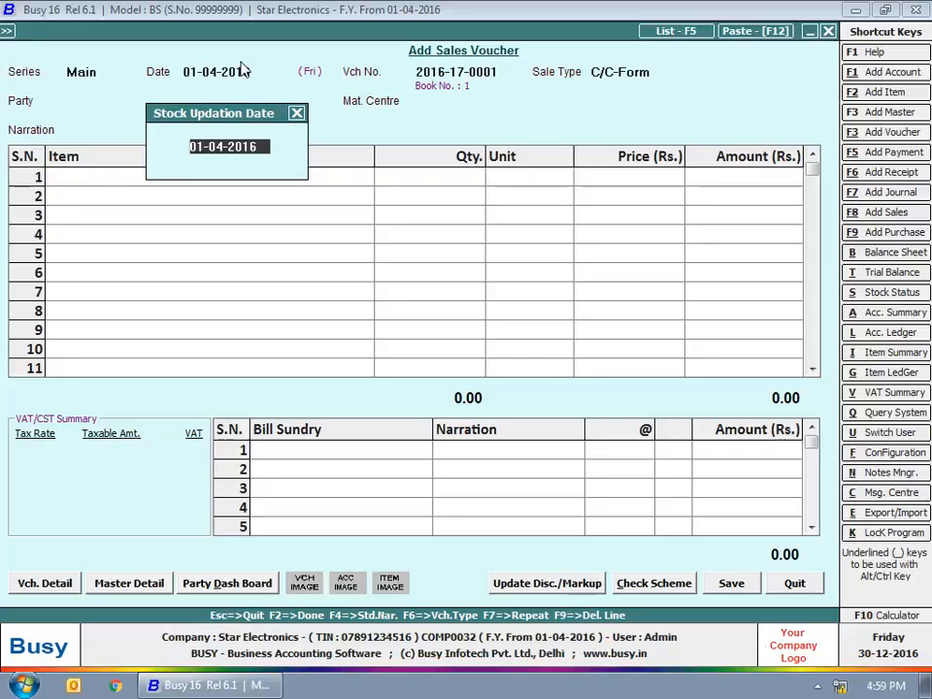
key(Return)
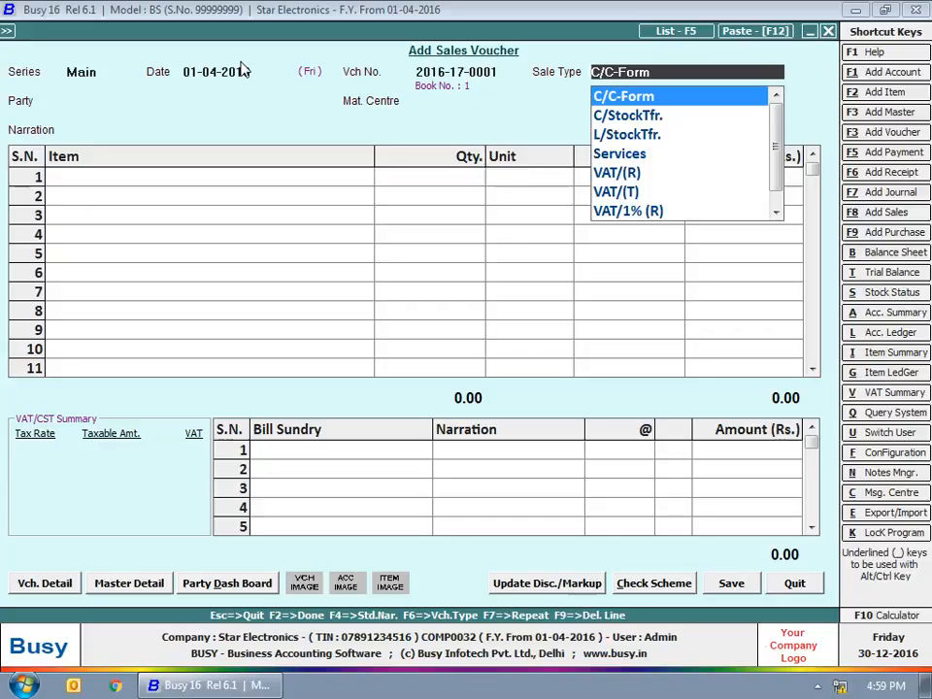
text(vat)
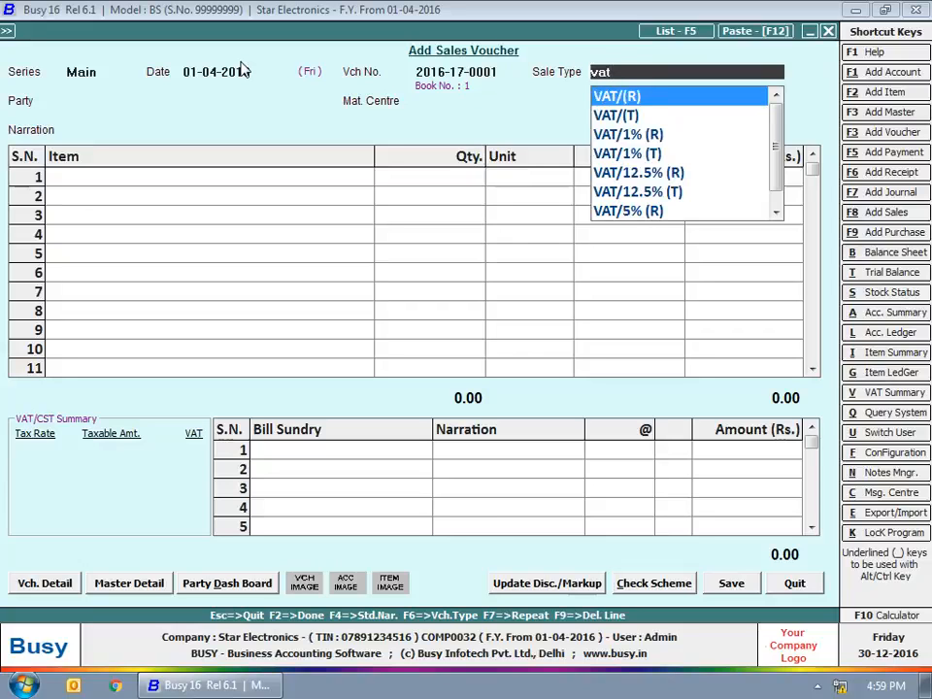
key(Down)
key(Down)
key(Down)
key(Down)
key(Down)
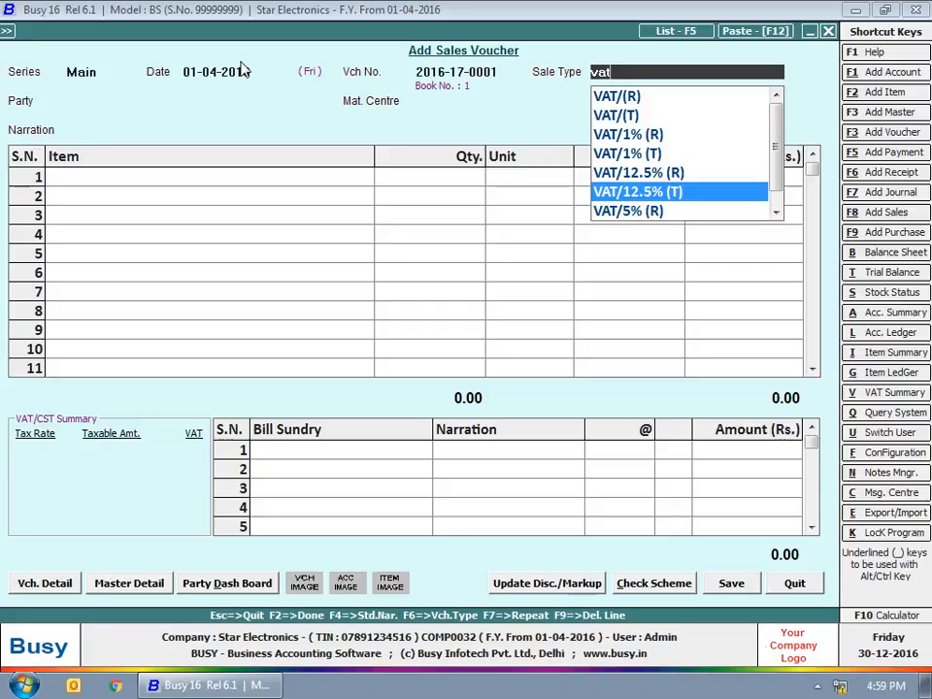
key(Return)
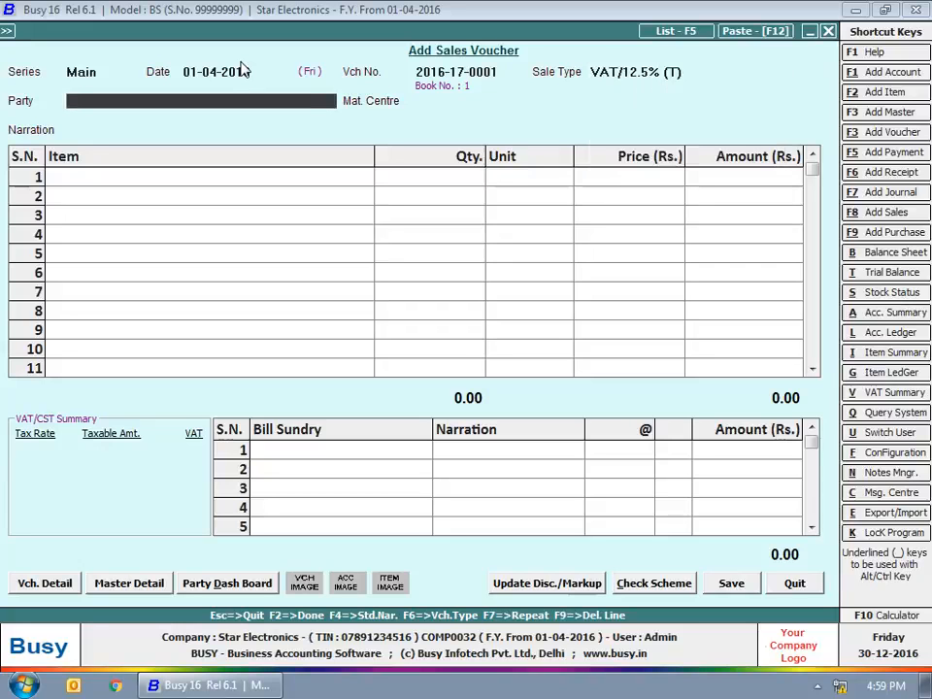
Step: Choose Bright Electricals as party with Kamla Nagar Outlet as material centre
text(br)
key(Return)
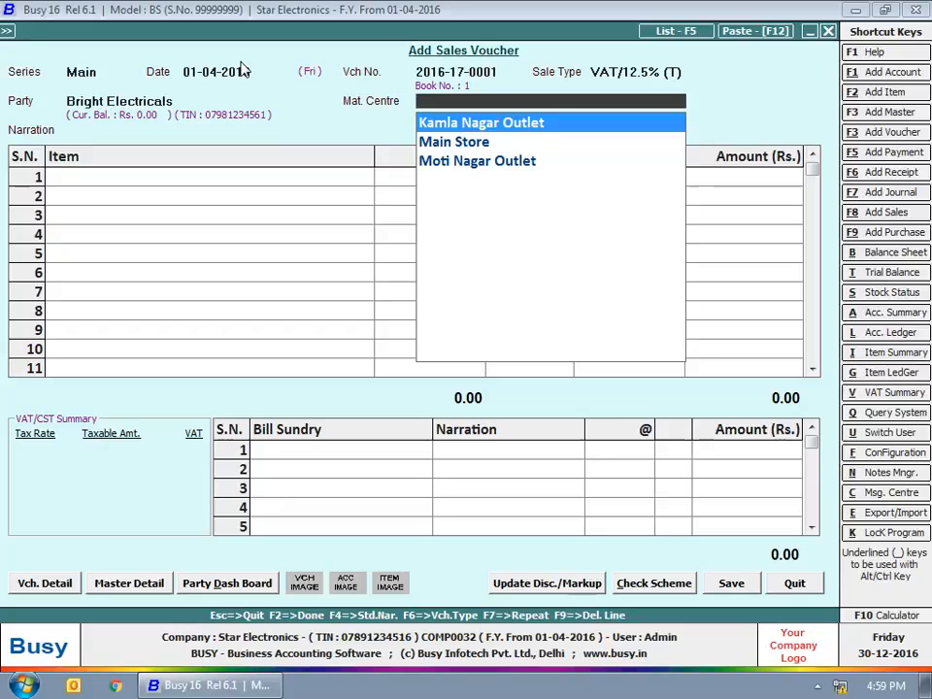
key(Return)
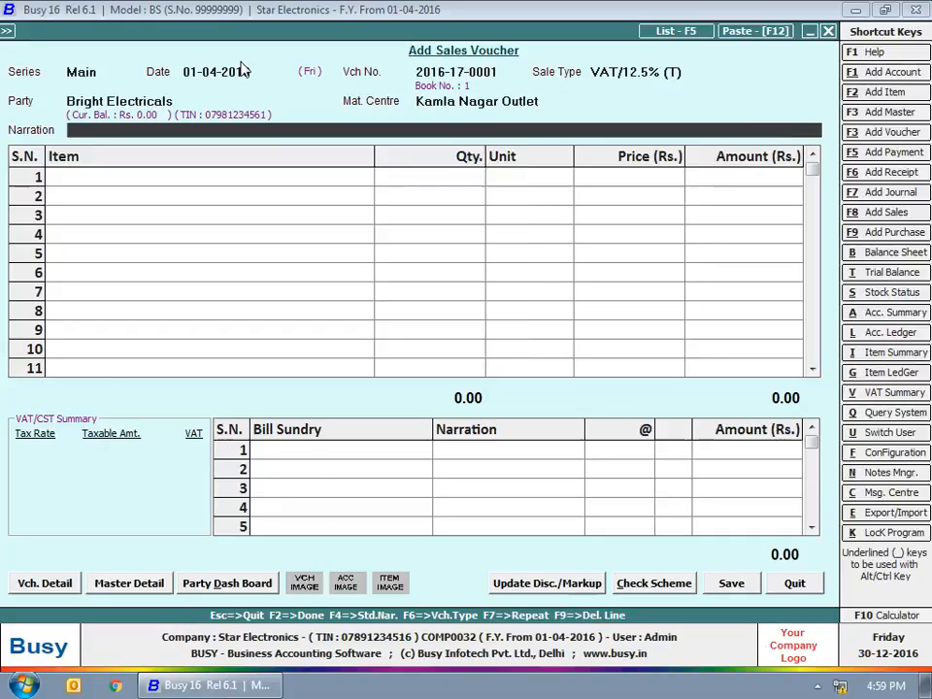
key(Return)
Step: Bill one Whirpool Washing Machine at 25,000.00 and add VAT as the bill sundry
text(s)
key(Down)
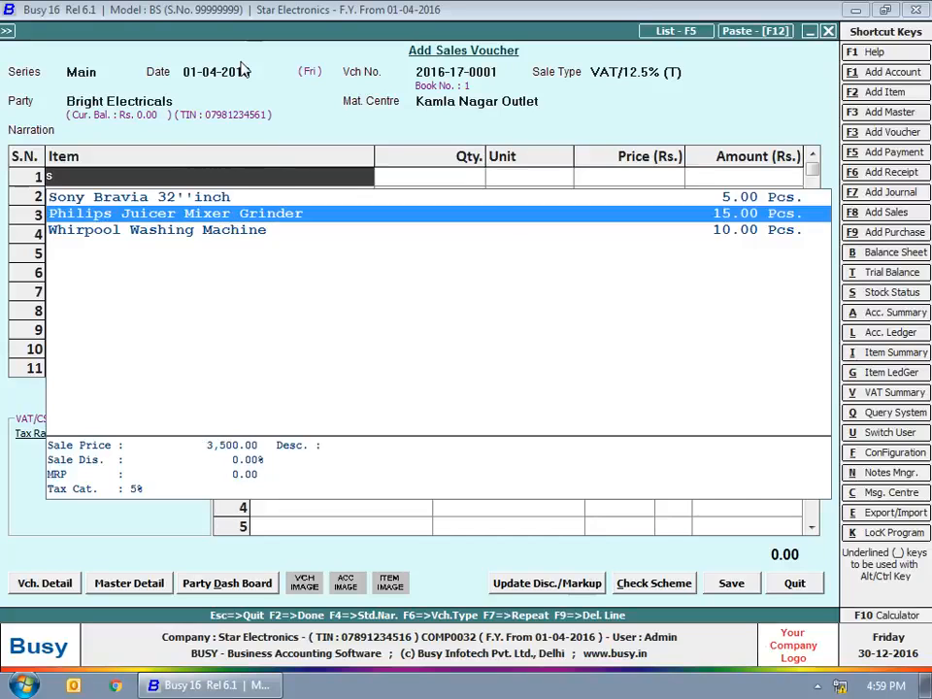
key(Down)
key(Return)
text(1)
key(Return)
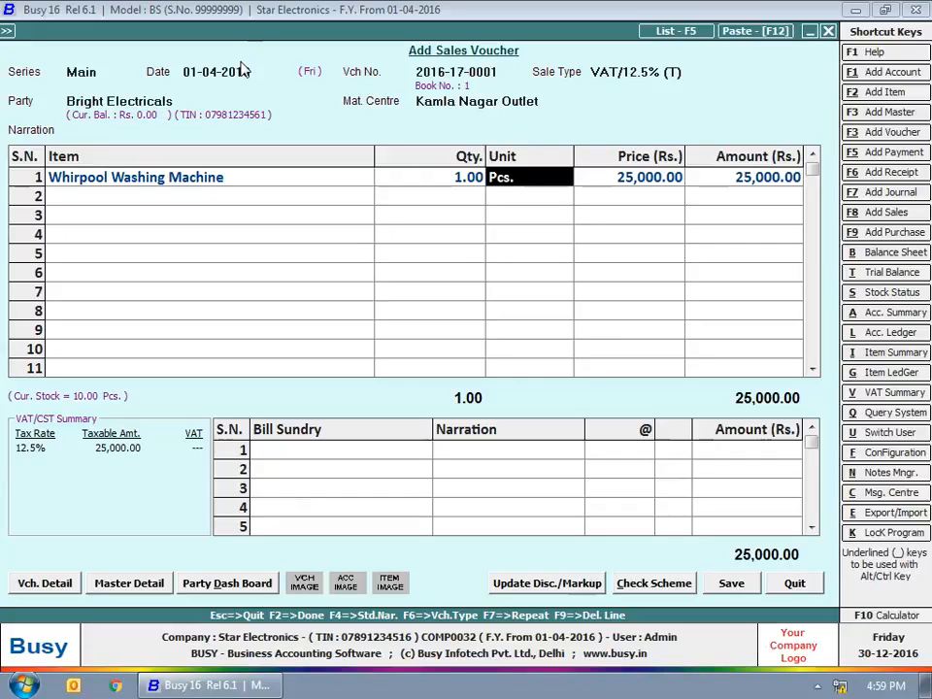
key(Return)
key(Return)
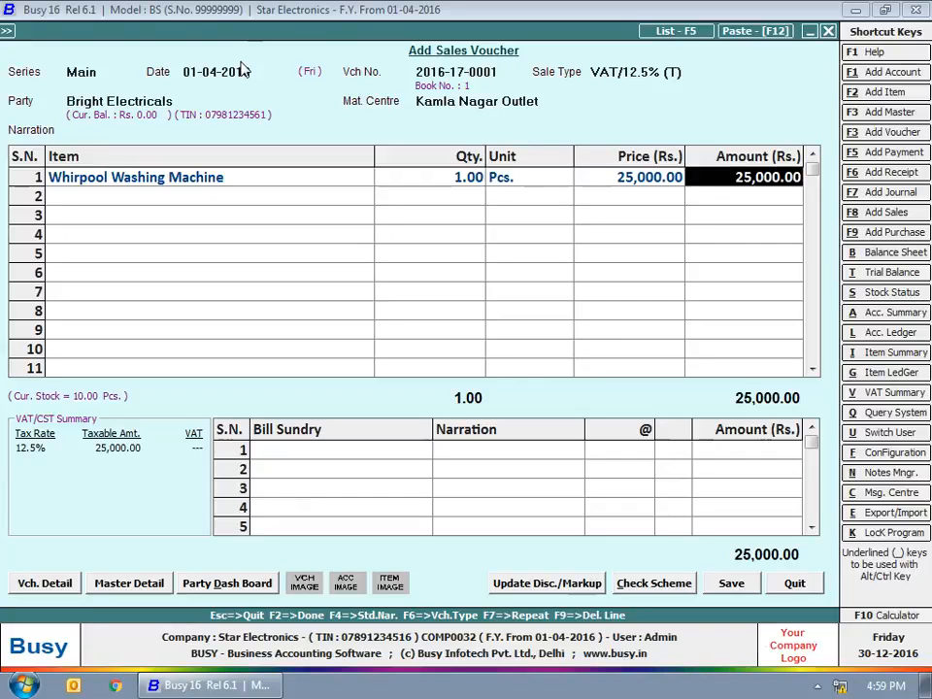
key(Return)
text(vat)
key(Return)
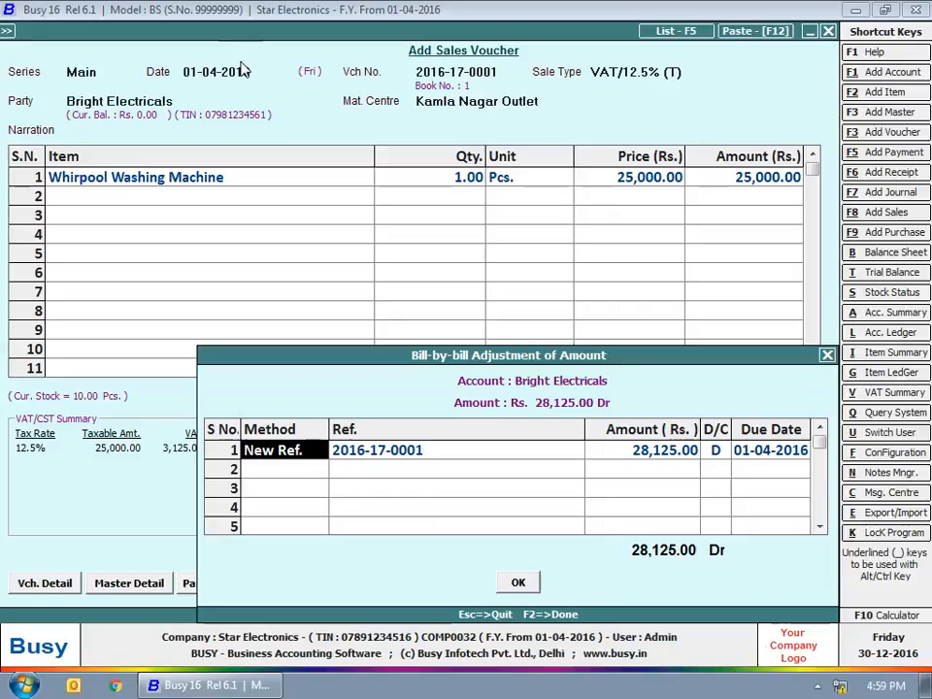
Step: Adjust the bill as a new debit reference due 10-04-2016
key(Return)
key(Return)
key(Return)
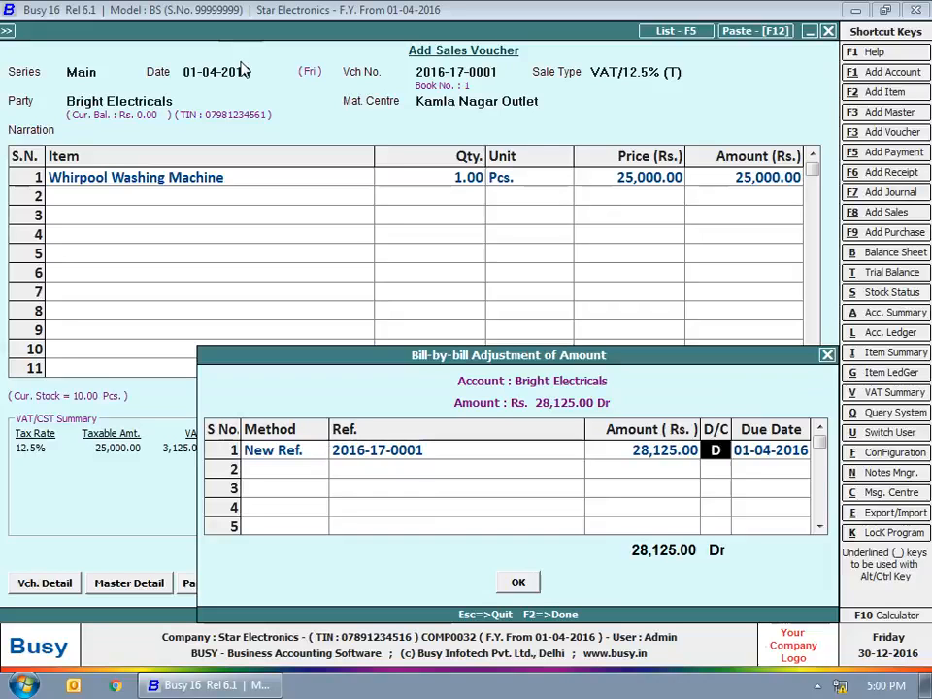
key(Return)
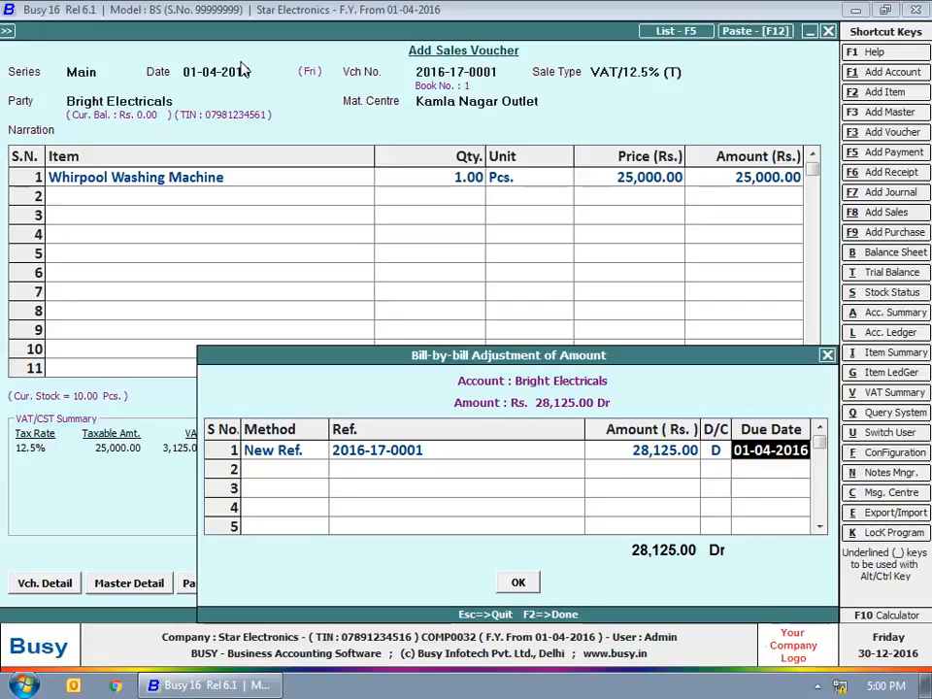
text(10-4)
key(Return)
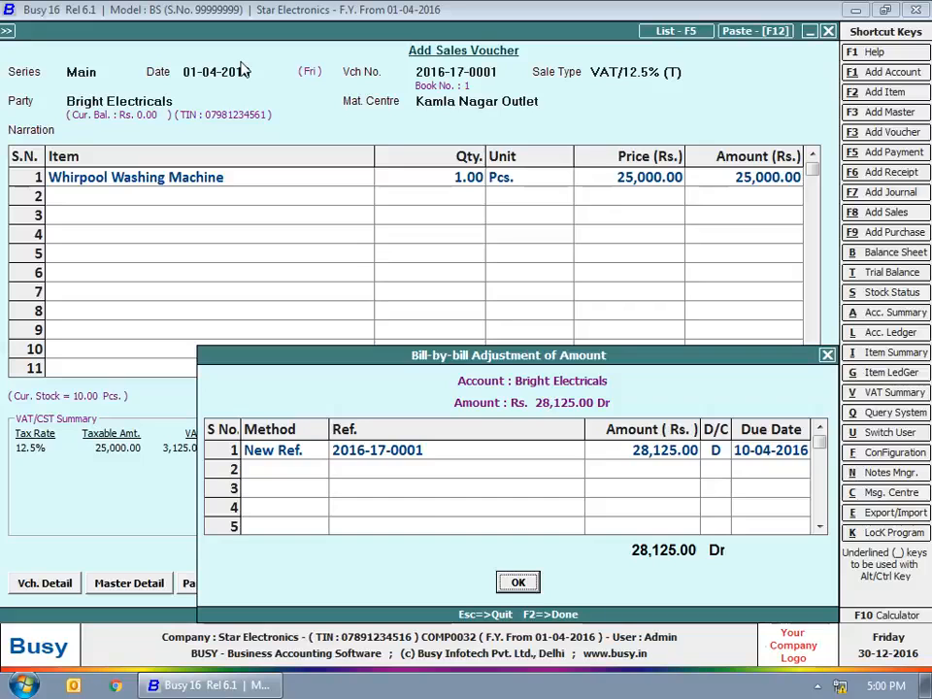
key(Return)
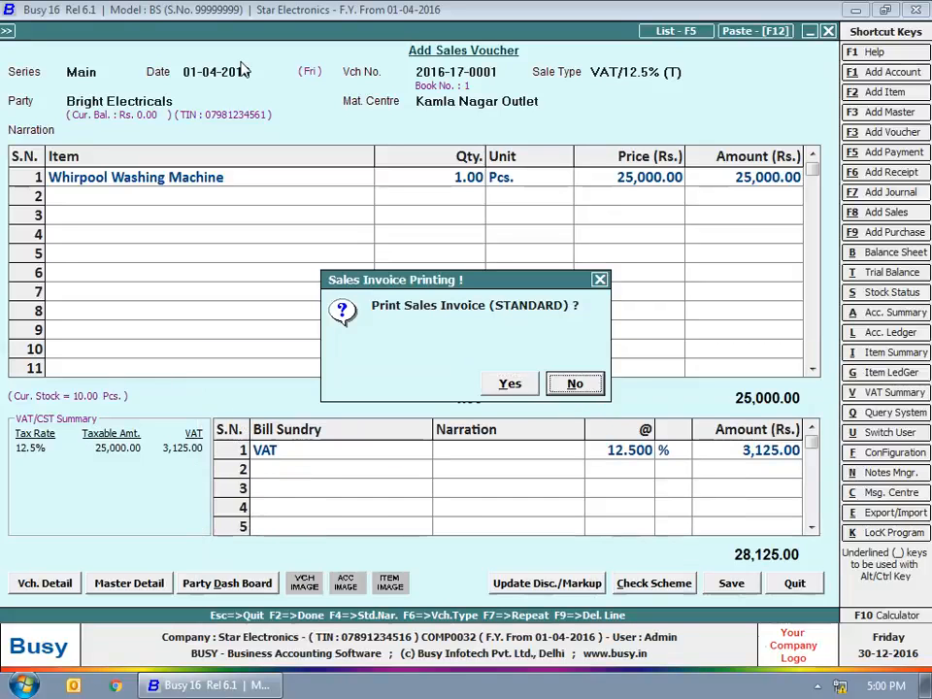
Step: Save the voucher without printing and start the next one in series Main
key(Right)
key(Return)
key(Return)
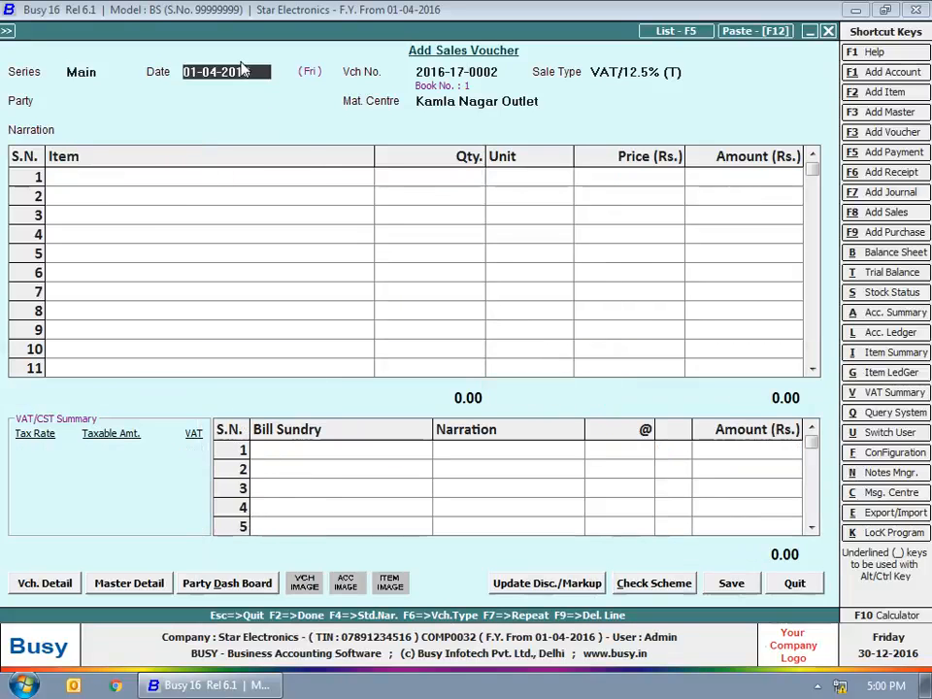
key(Return)
key(Return)
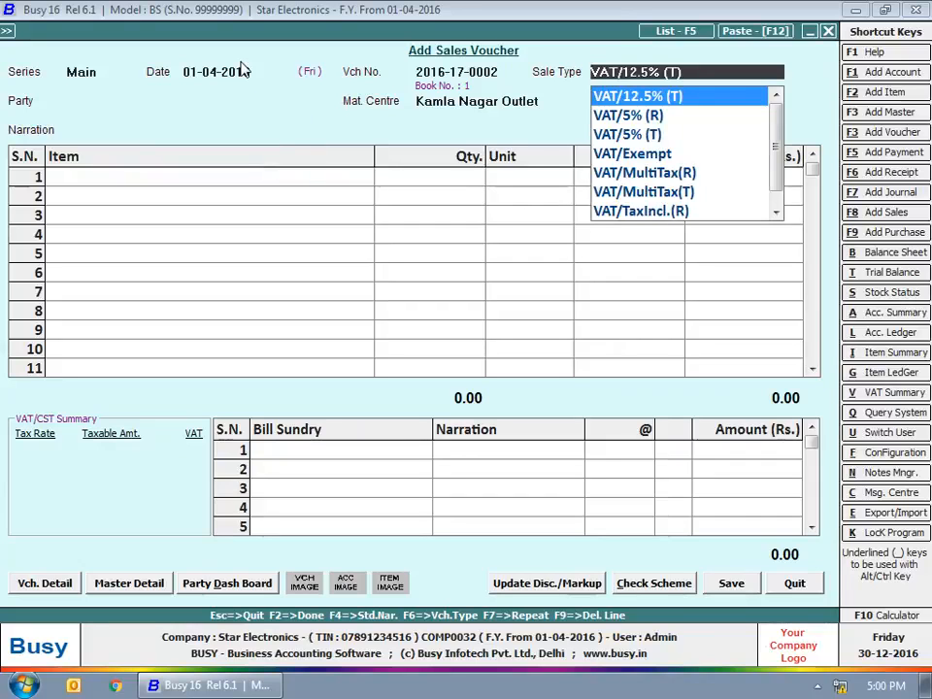
Step: Set sale type VAT/12.5% (R) with Cash as party and Kamla Nagar Outlet
key(Up)
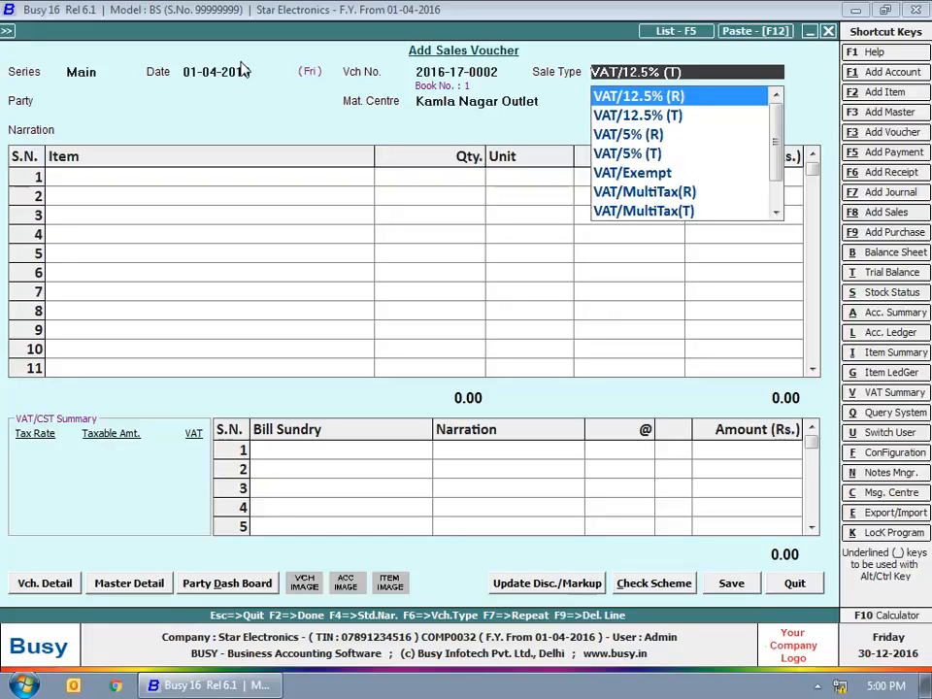
key(Return)
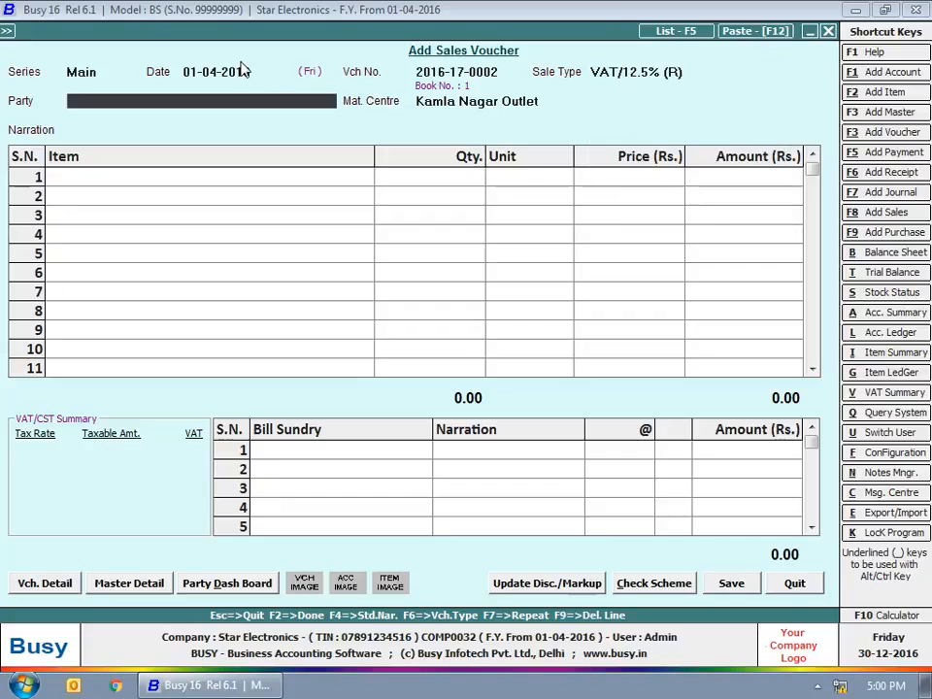
text(cash)
key(Return)
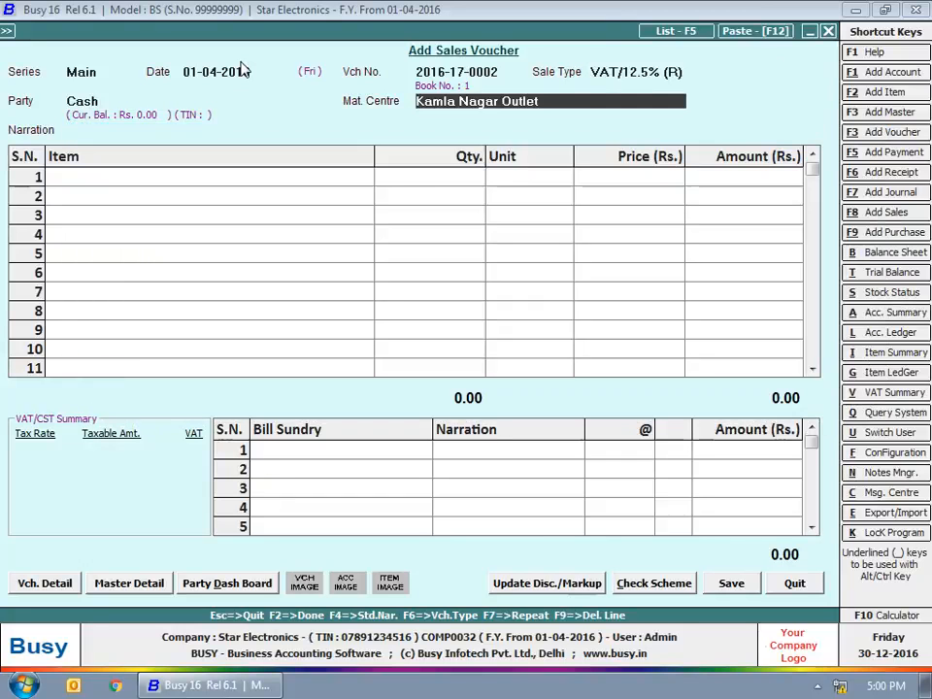
key(Return)
Step: Add one Whirpool Washing Machine at 25,000.00 to the cash sale
text(wh)
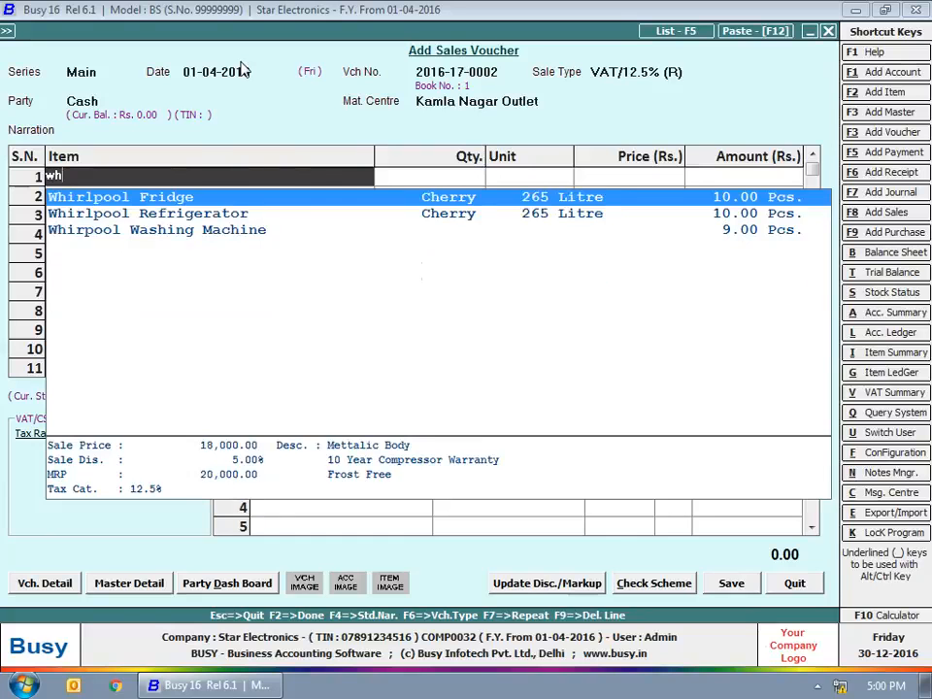
key(Down)
key(Down)
key(Return)
text(1)
key(Return)
key(Return)
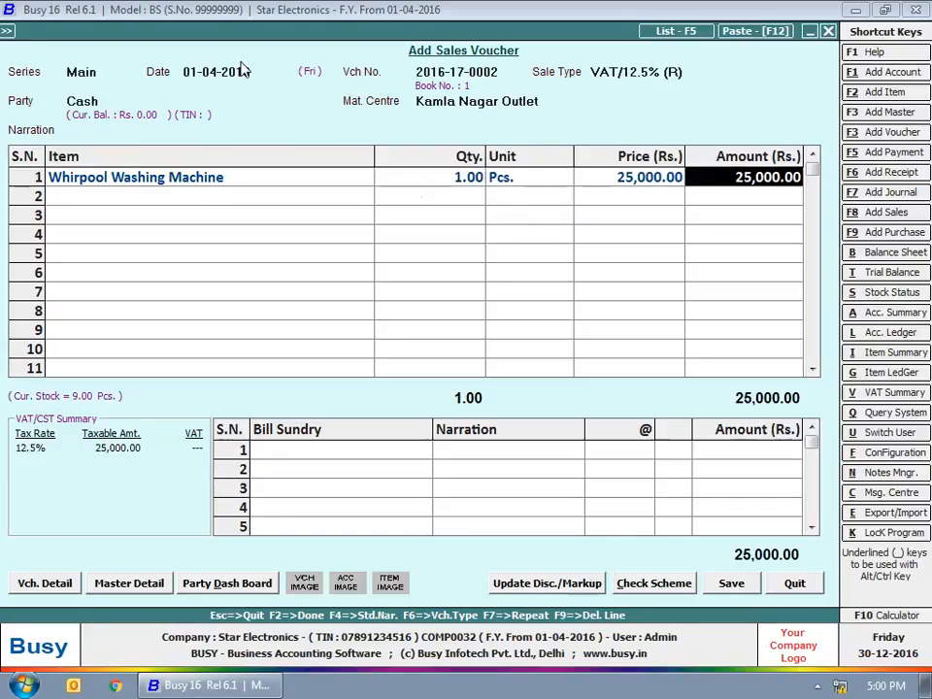
key(Return)
key(Return)
text(vat)
key(Return)
key(Return)
key(Return)
key(Return)
key(Return)
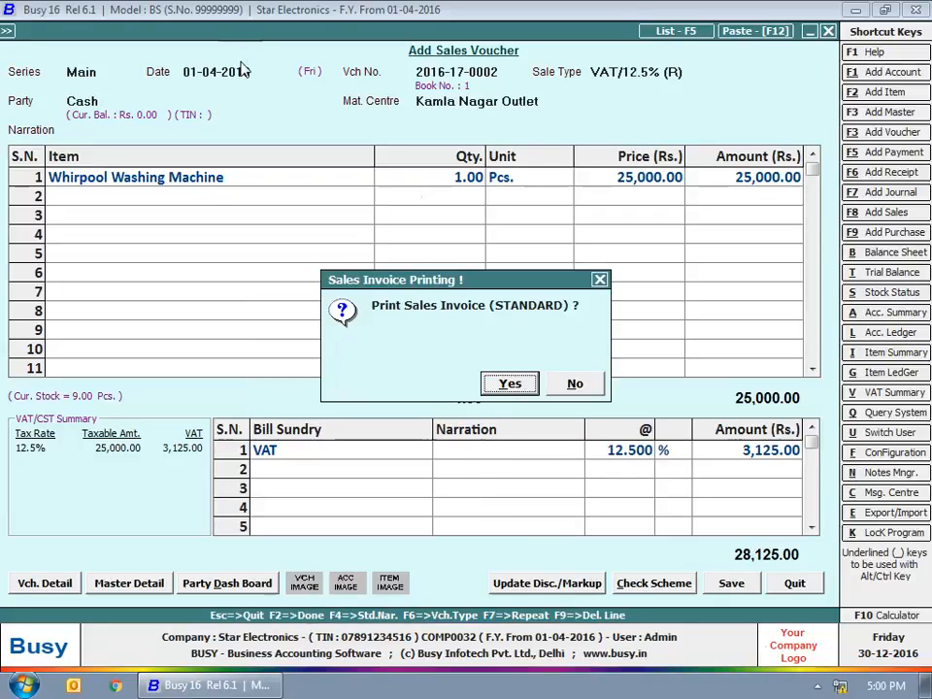
key(Right)
key(Return)
key(Return)
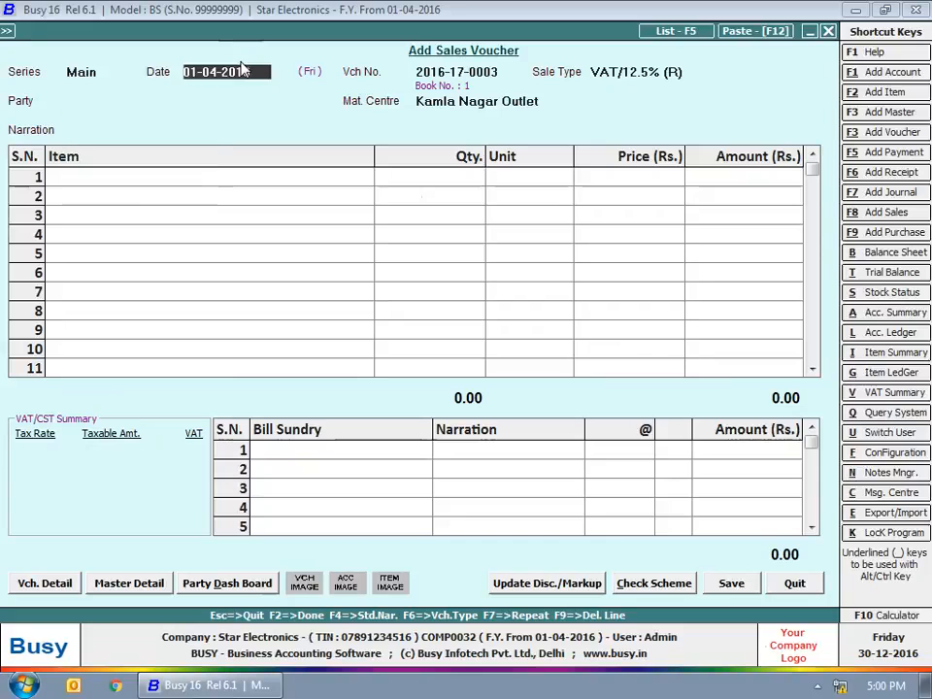
Step: Date the voucher 02-04-2016 and set sale type VAT/(T)
text(2-4)
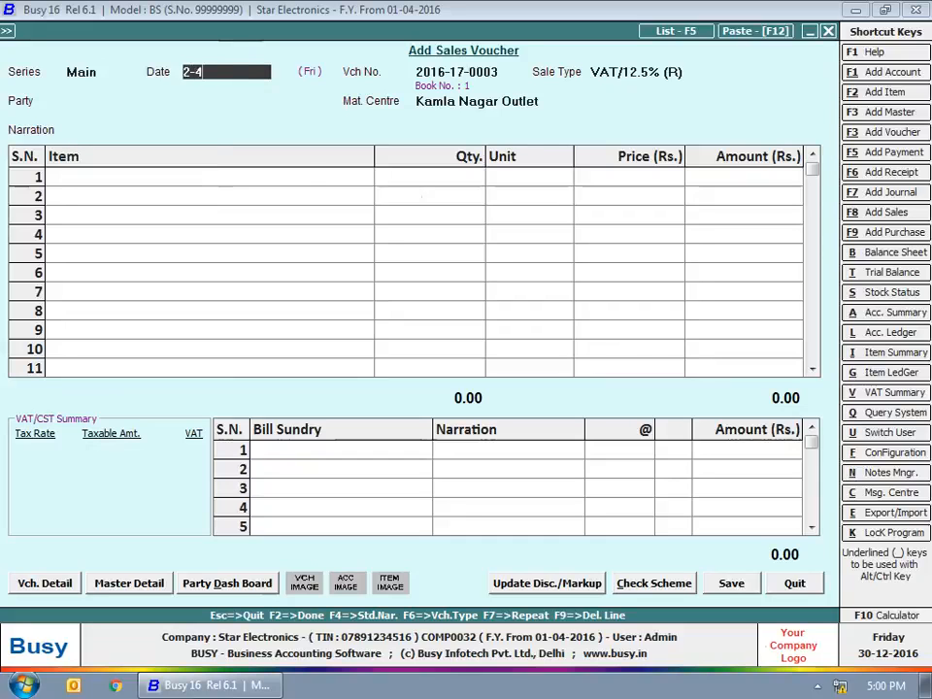
key(Return)
key(Return)
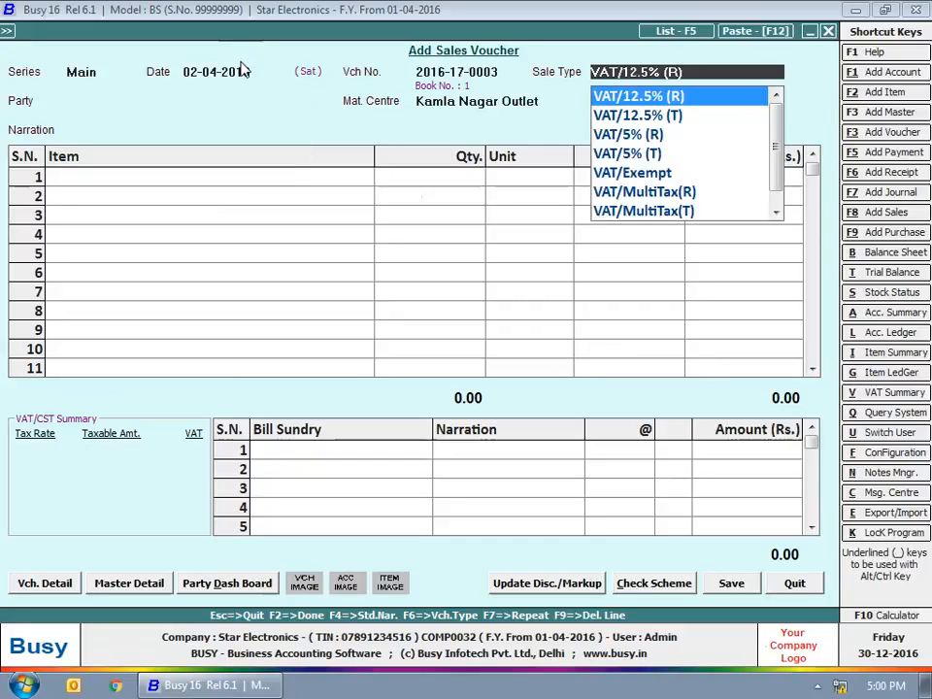
key(Down)
key(Down)
key(Down)
key(Down)
key(Up)
key(Up)
key(Up)
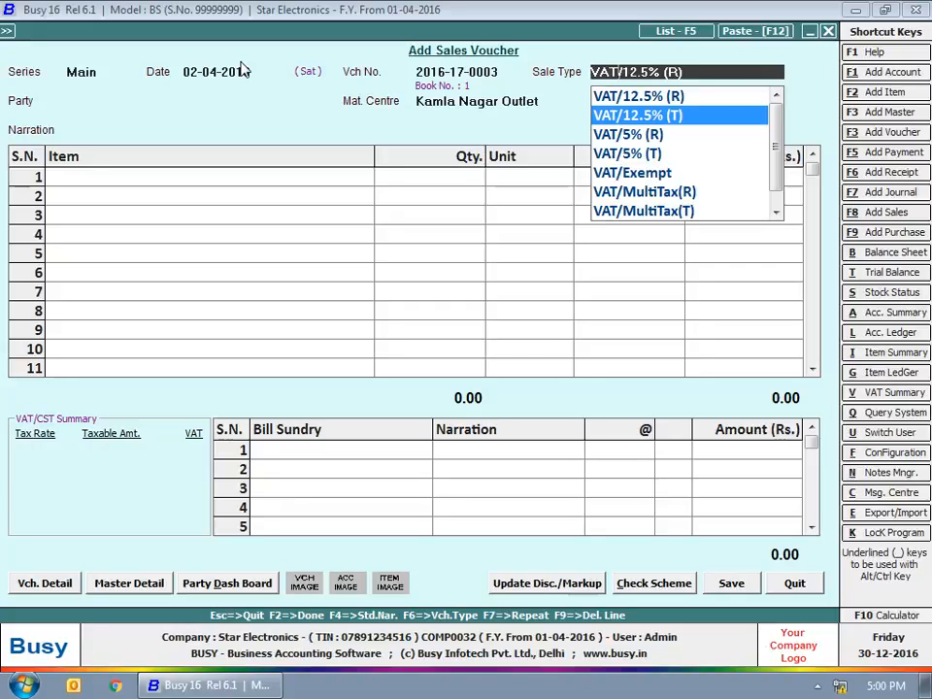
key(Up)
key(Up)
key(Up)
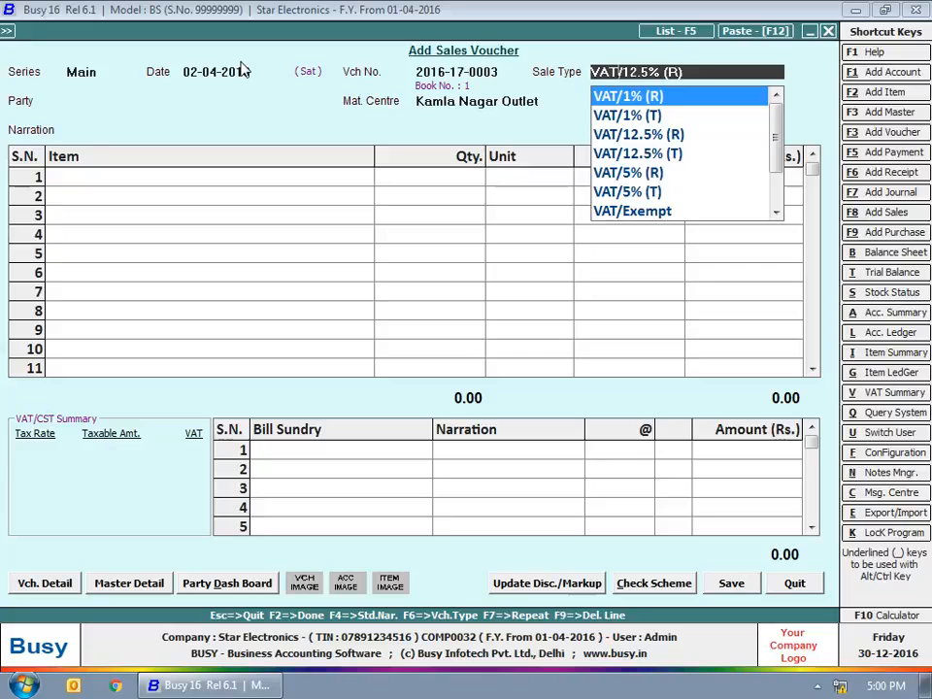
key(Up)
key(Up)
key(Down)
key(Return)
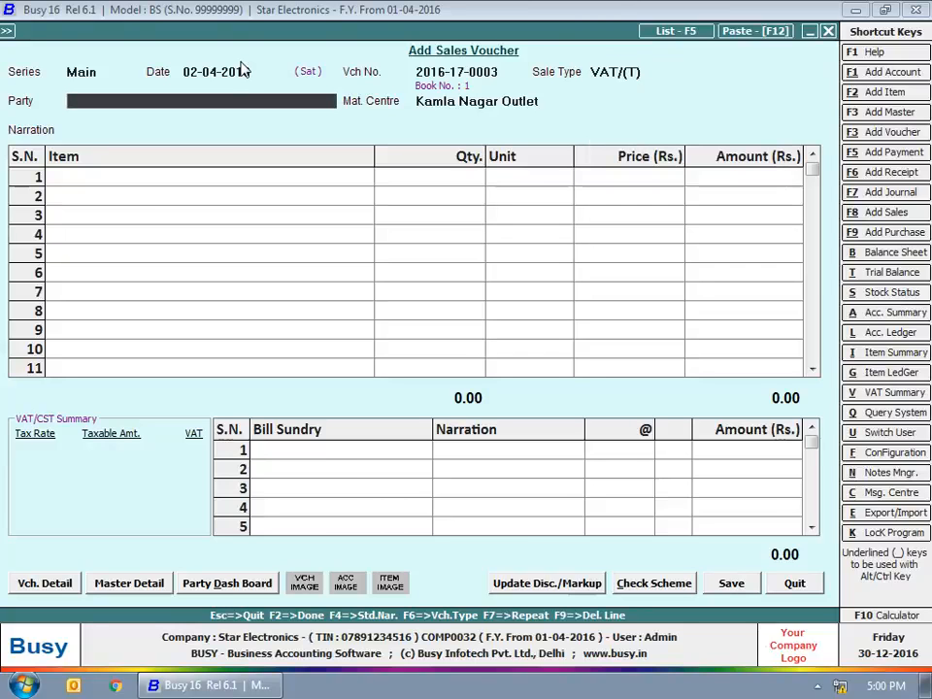
Step: Choose Kamal Electricals as party, keeping Kamla Nagar Outlet as material centre
text(kam)
key(Return)
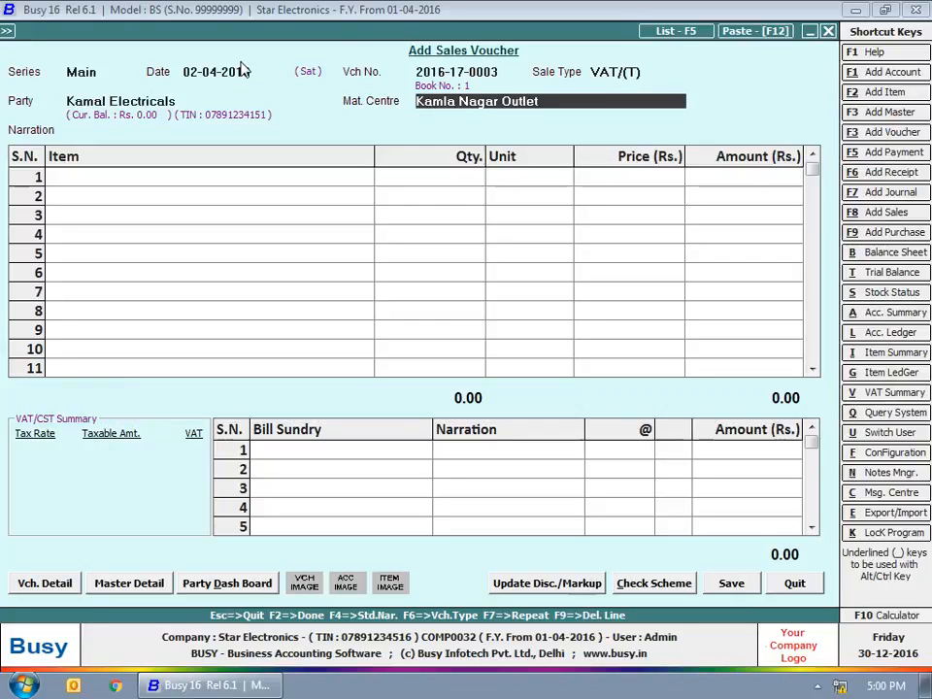
key(Return)
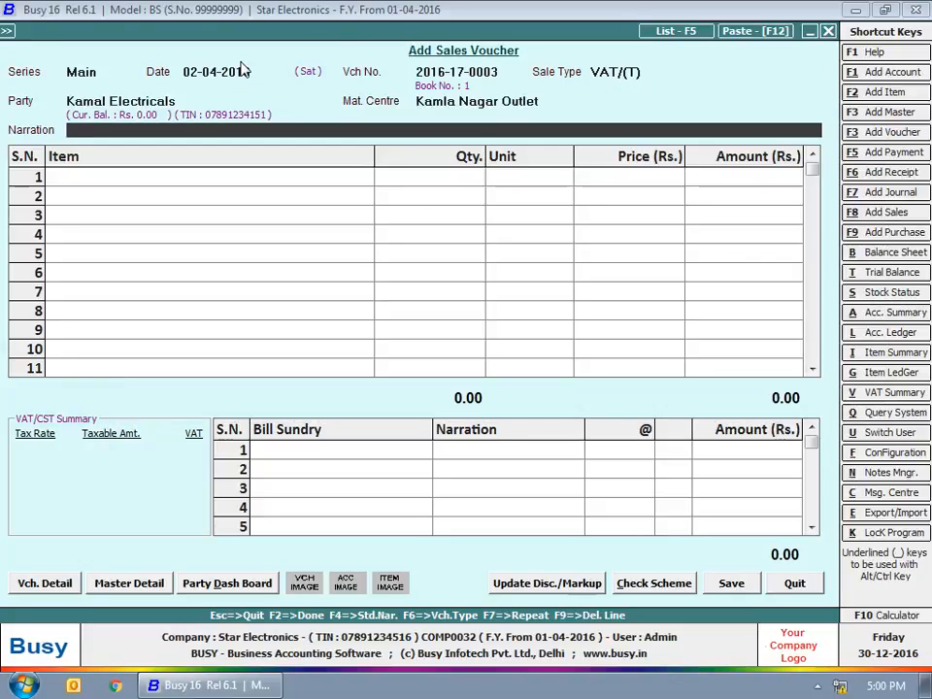
key(Return)
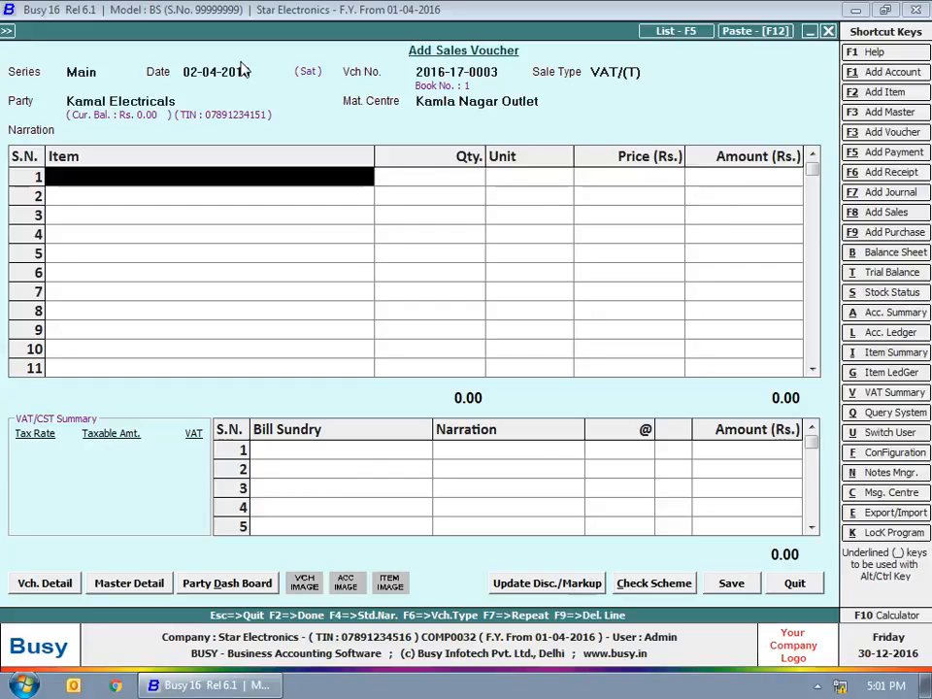
Step: Enter 5 Whirlpool Refrigerators and 10 Philips Juicer Mixer Grinders
text(wh)
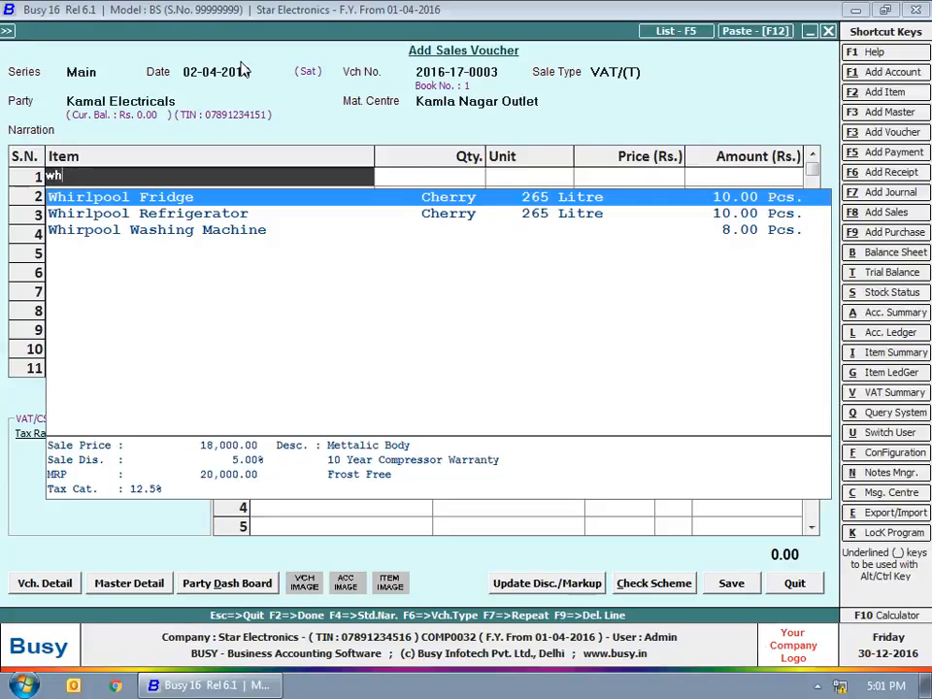
key(Down)
key(Return)
text(5)
key(Return)
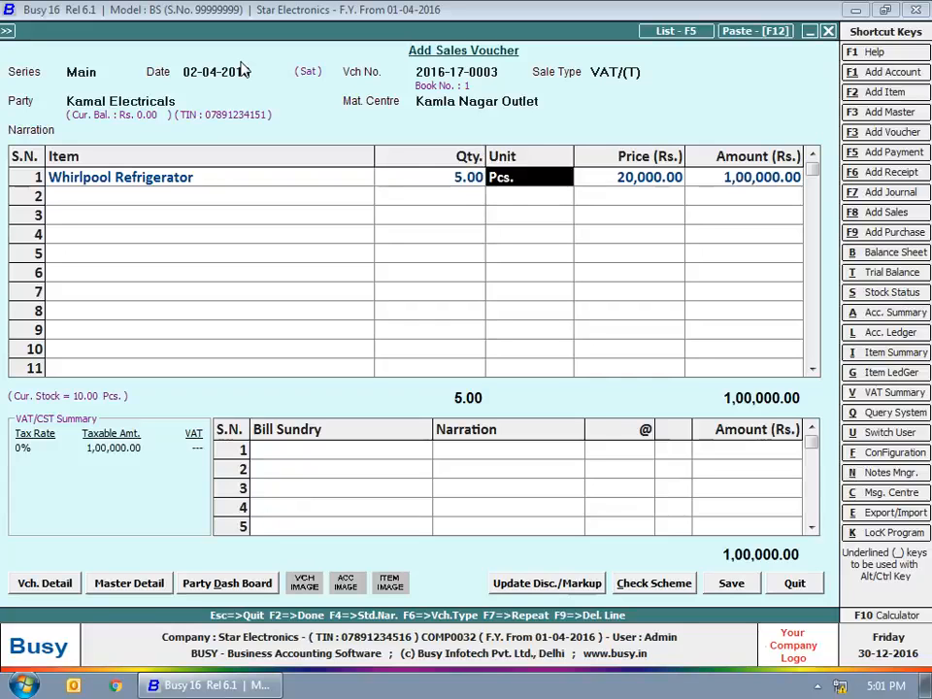
key(Return)
key(Return)
key(Return)
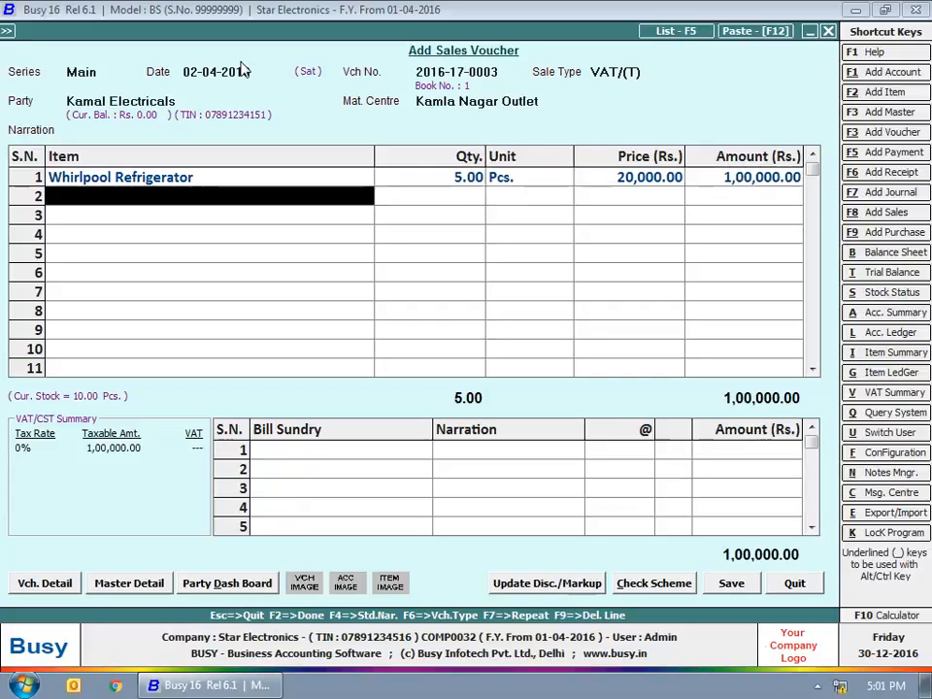
text(Ph)
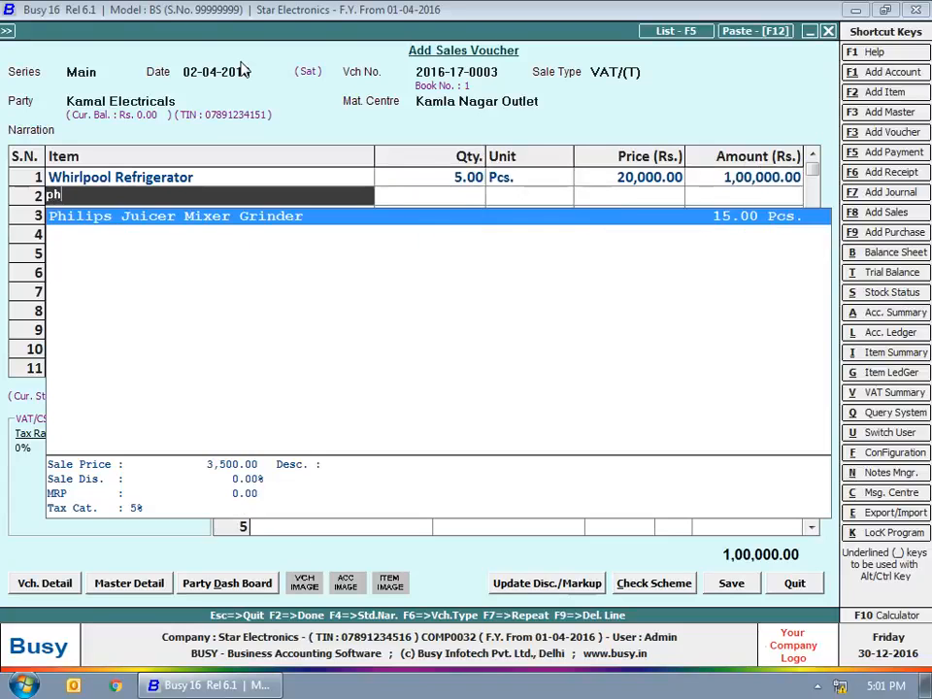
key(Return)
text(10)
key(Return)
key(Return)
key(Return)
Step: Add VAT at 12.5% (12,500.00) on the refrigerators' 1,00,000.00
key(Return)
key(Return)
text(vat)
key(Return)
text(12.5)
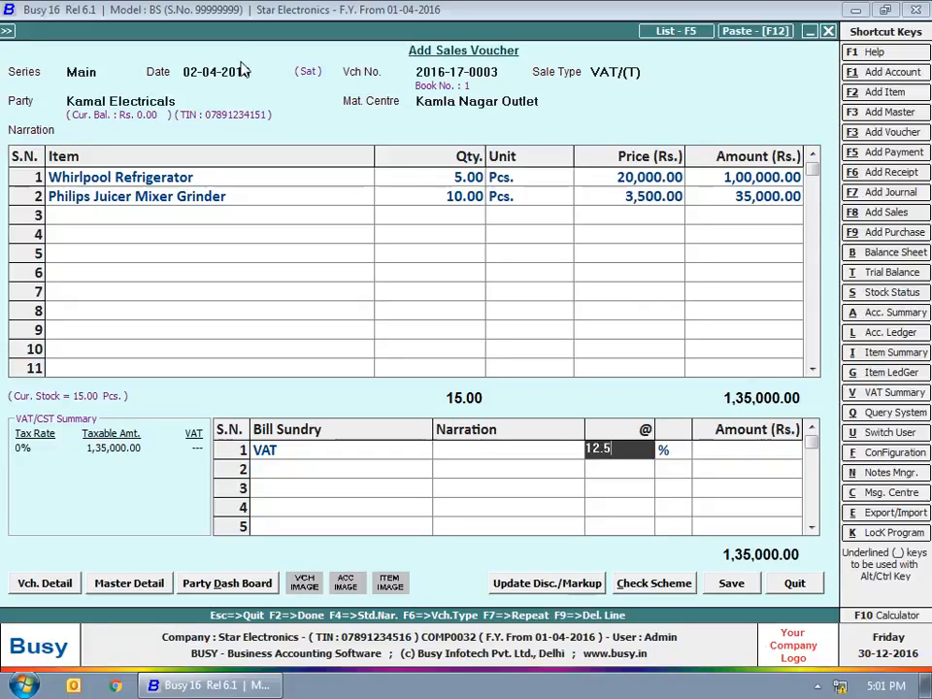
key(Return)
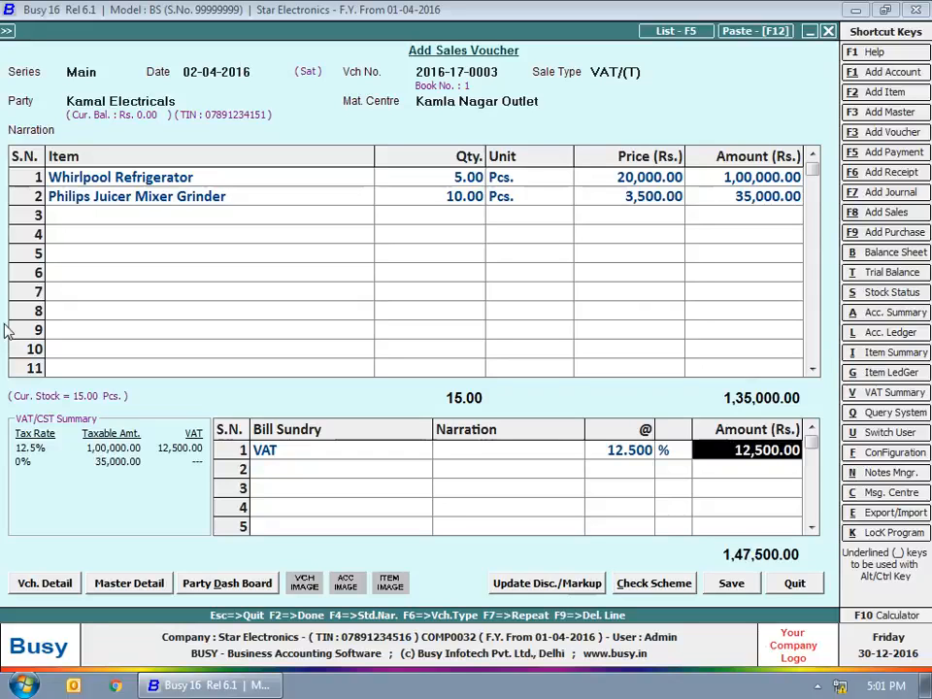
click(23, 453)
click(782, 177)
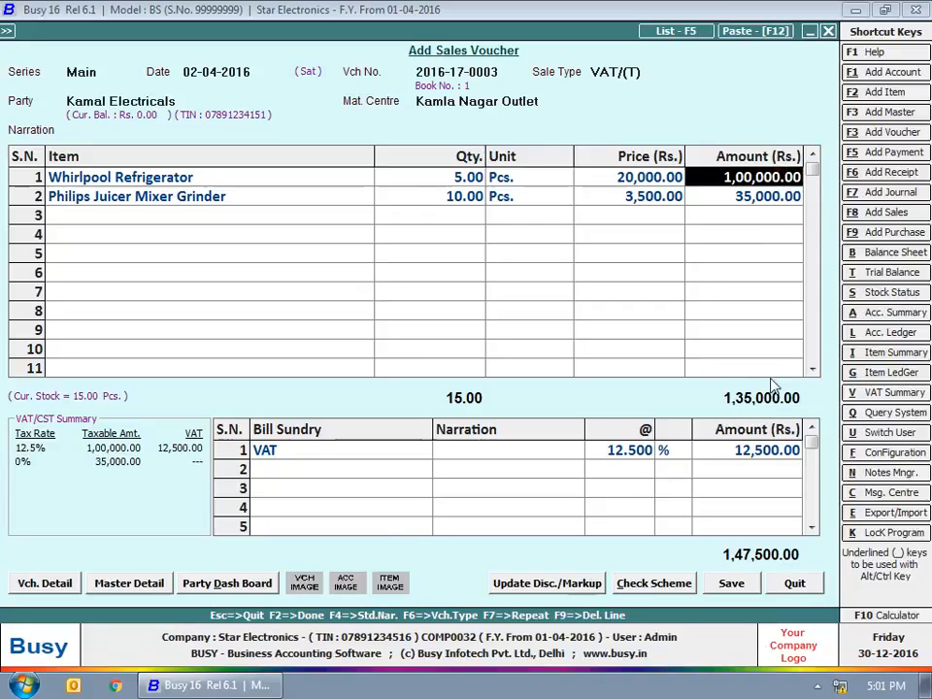
click(784, 453)
Step: Add a second VAT line at 5% (1,750.00) on the grinders' 35,000.00
click(348, 467)
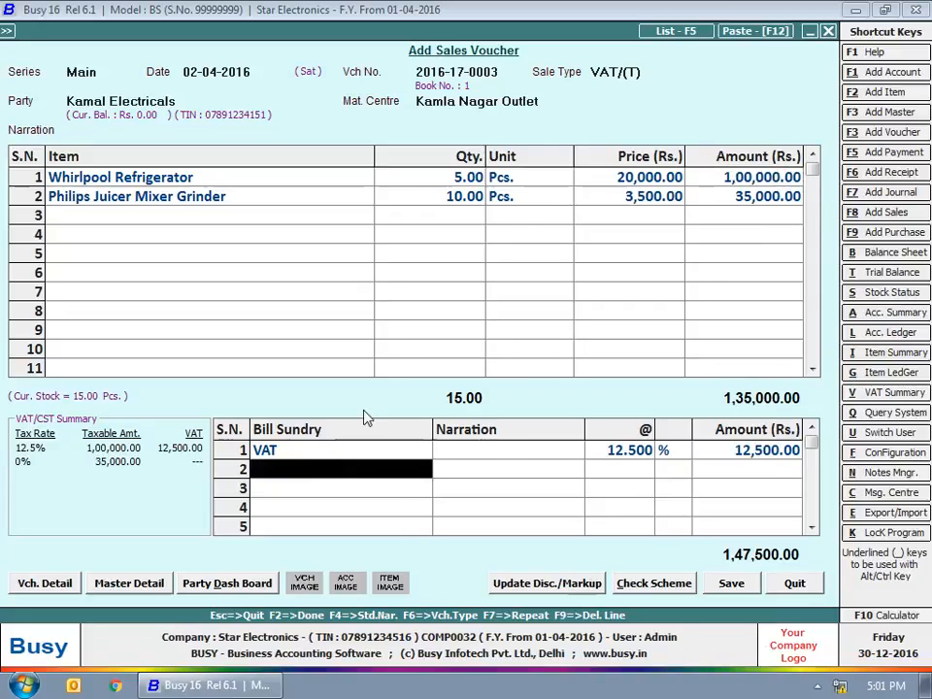
text(vat)
key(Return)
key(Return)
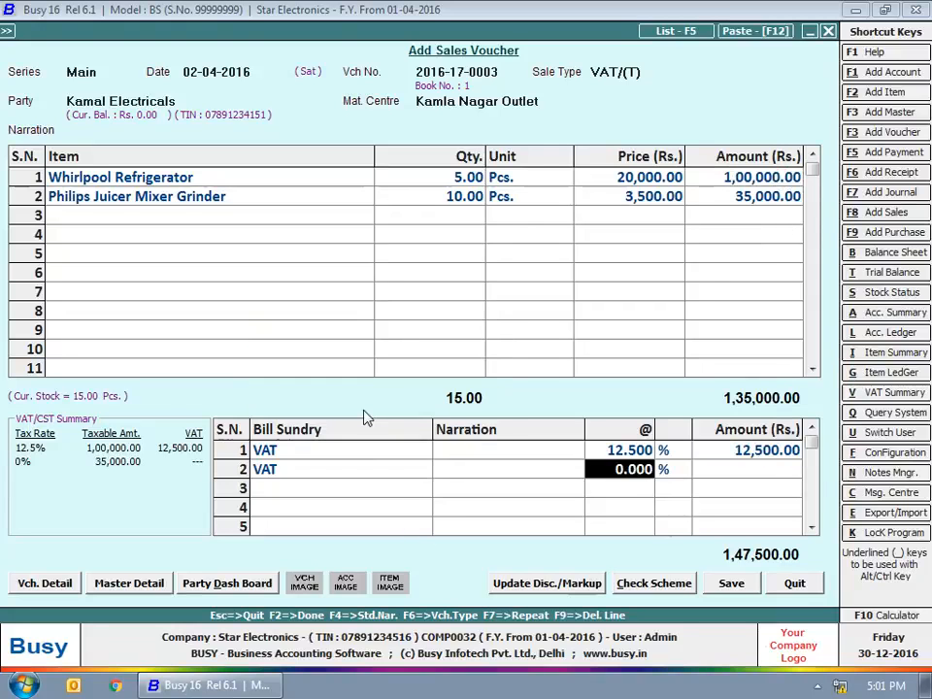
text(5)
key(Return)
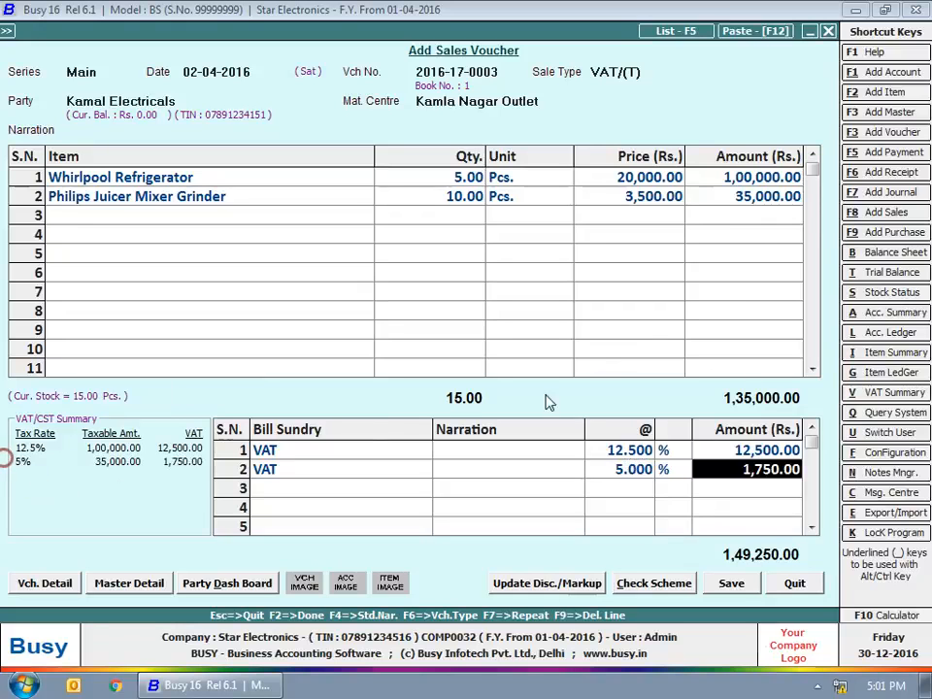
click(784, 196)
click(788, 473)
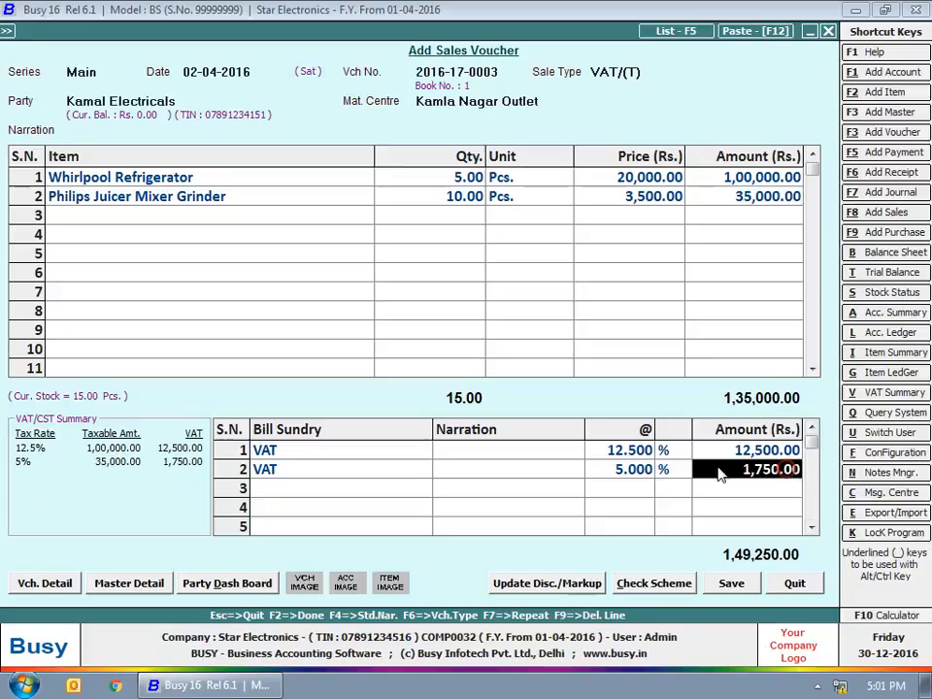
click(632, 470)
click(251, 171)
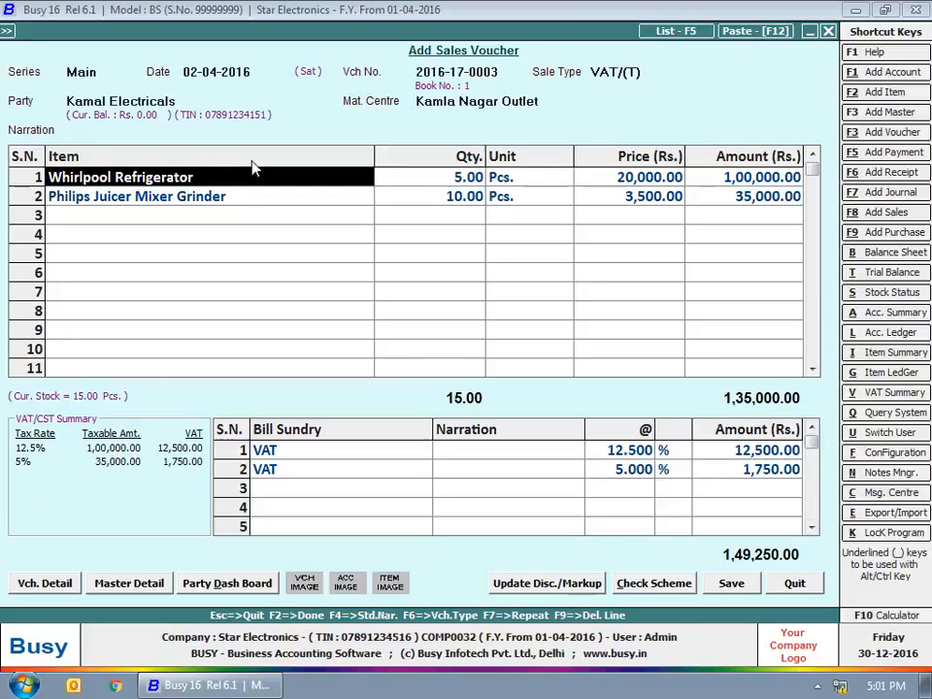
Step: Verify the refrigerator's 12.5% and the mixer grinder's 5% tax categories
key(alt+m)
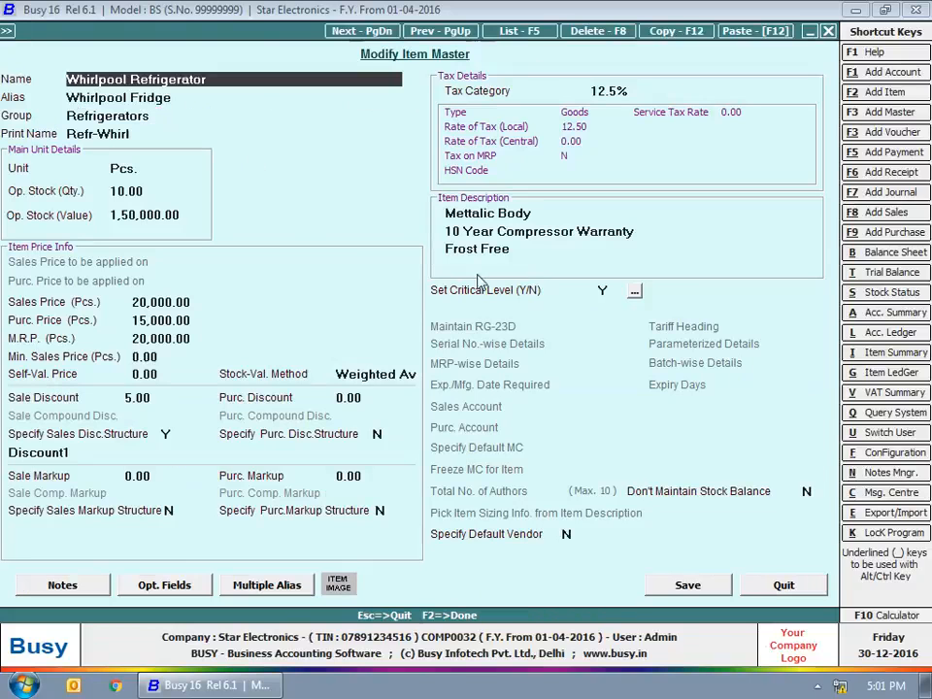
click(619, 94)
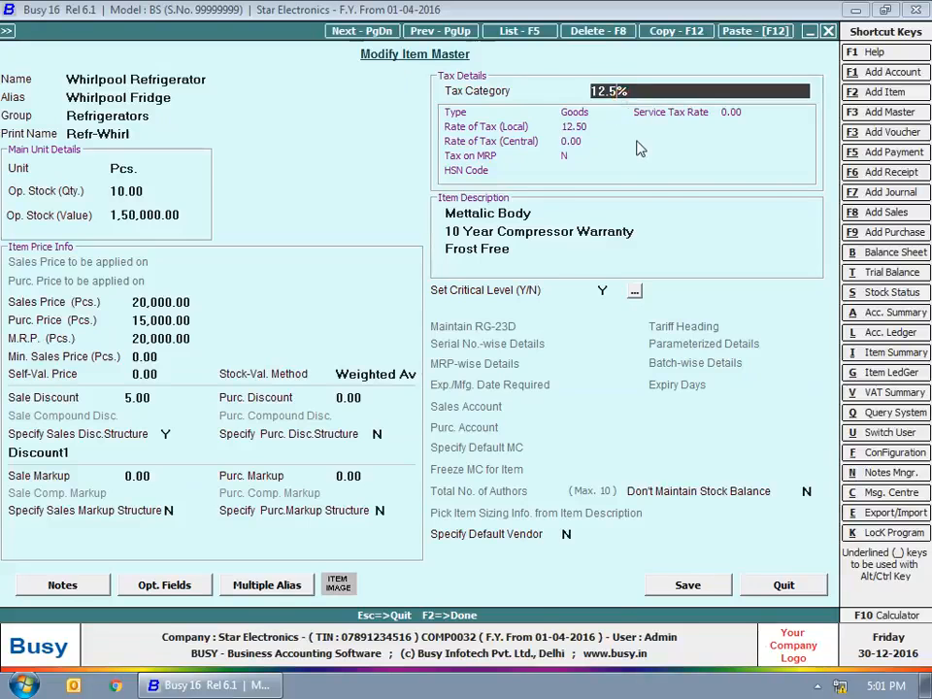
key(Escape)
click(155, 200)
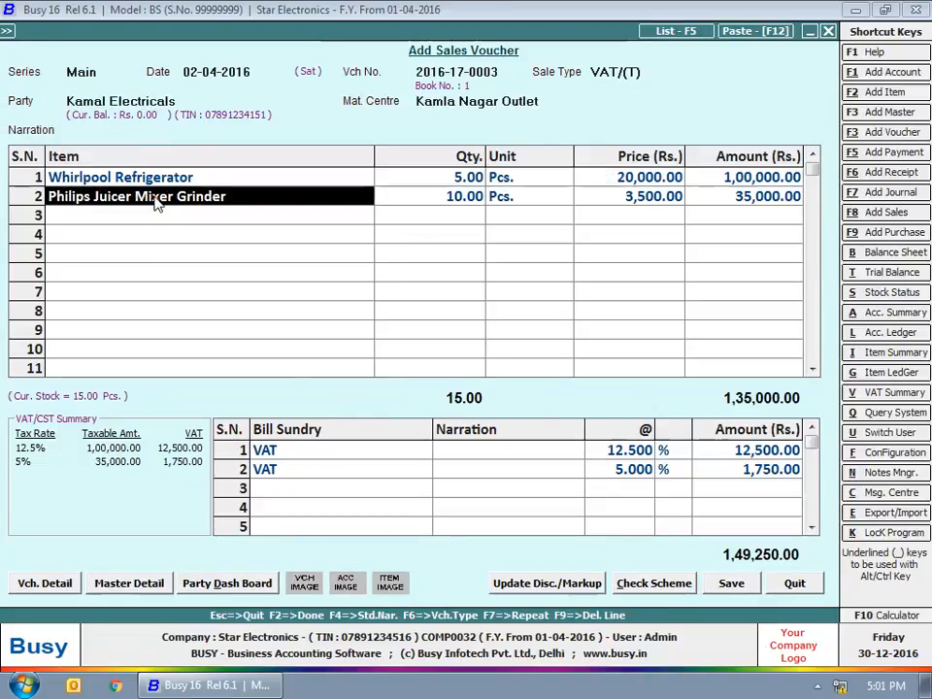
key(alt+m)
click(595, 90)
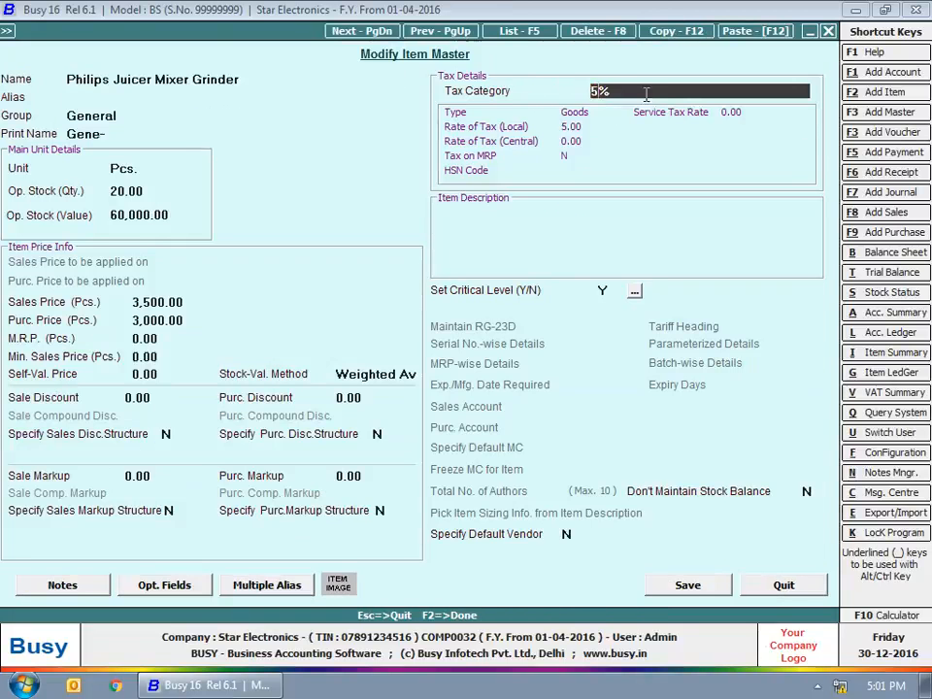
click(783, 584)
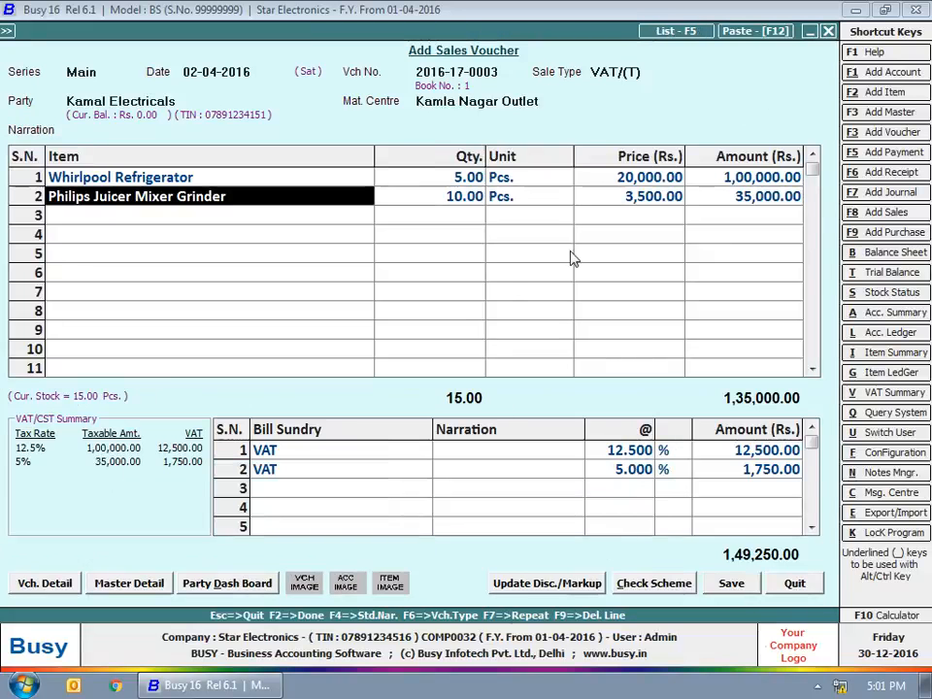
click(738, 588)
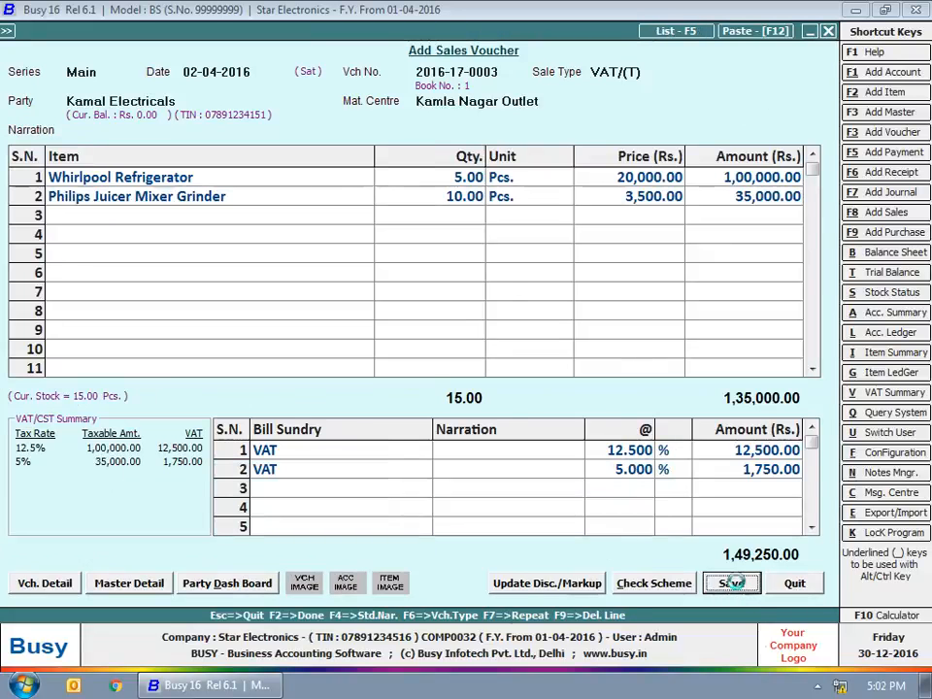
click(520, 581)
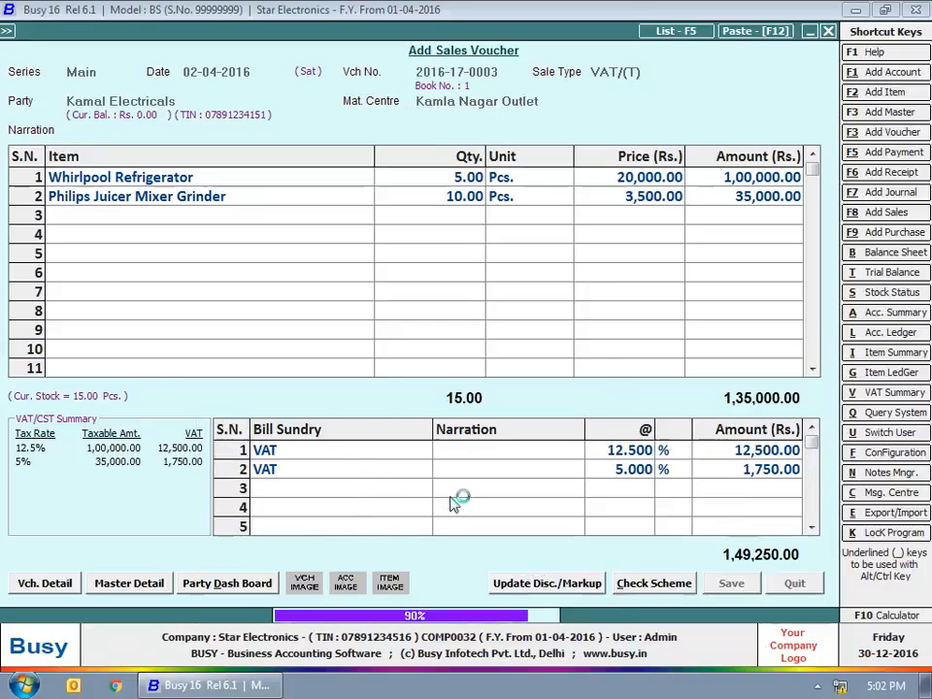
click(575, 383)
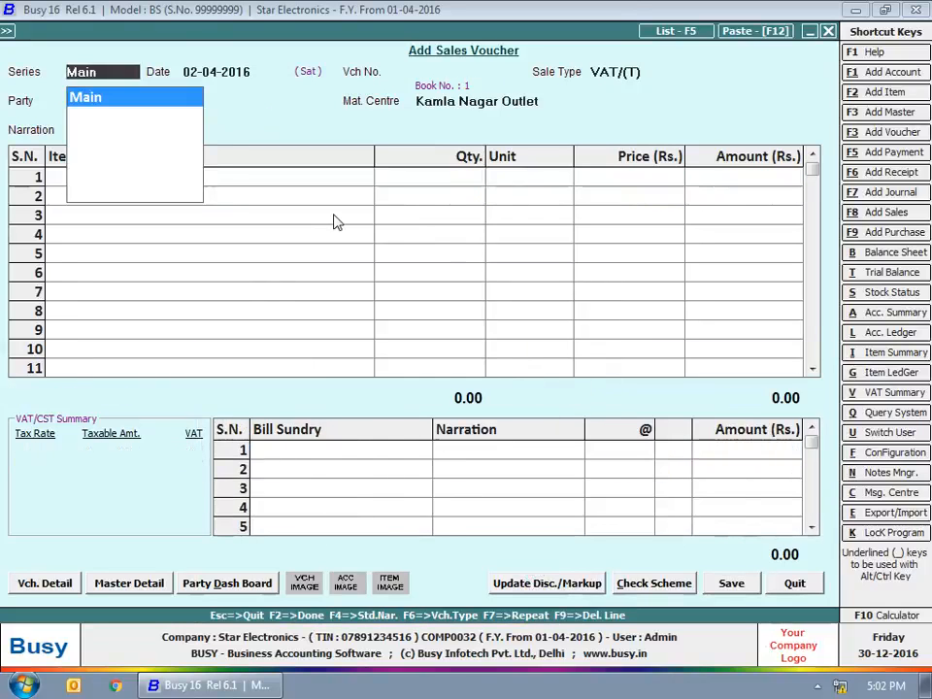
Step: Keep series Main and date 02-04-2016, entering 3-4 as stock updation date
key(Return)
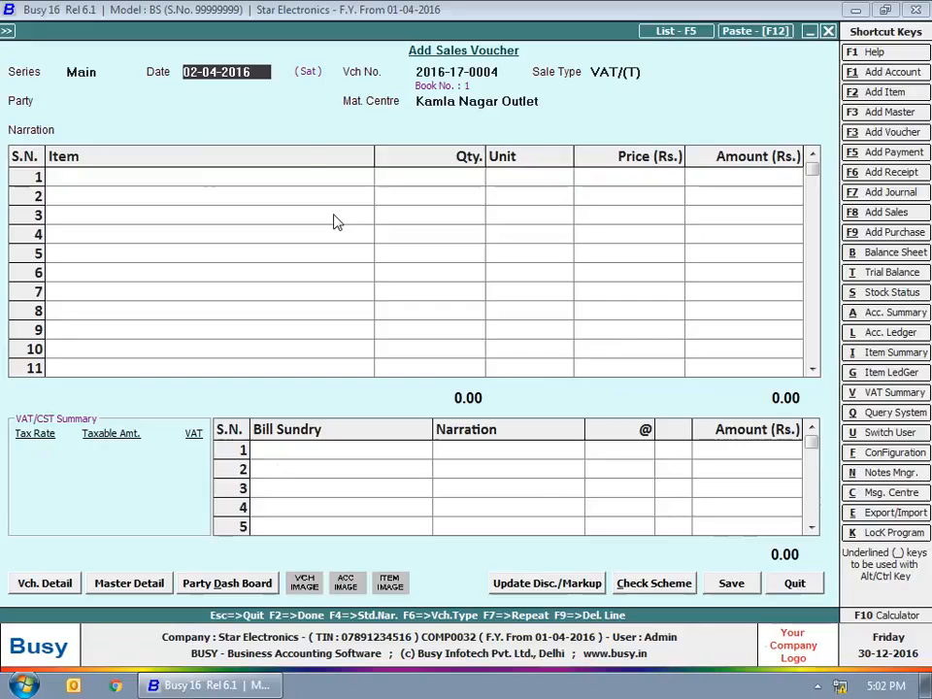
key(Return)
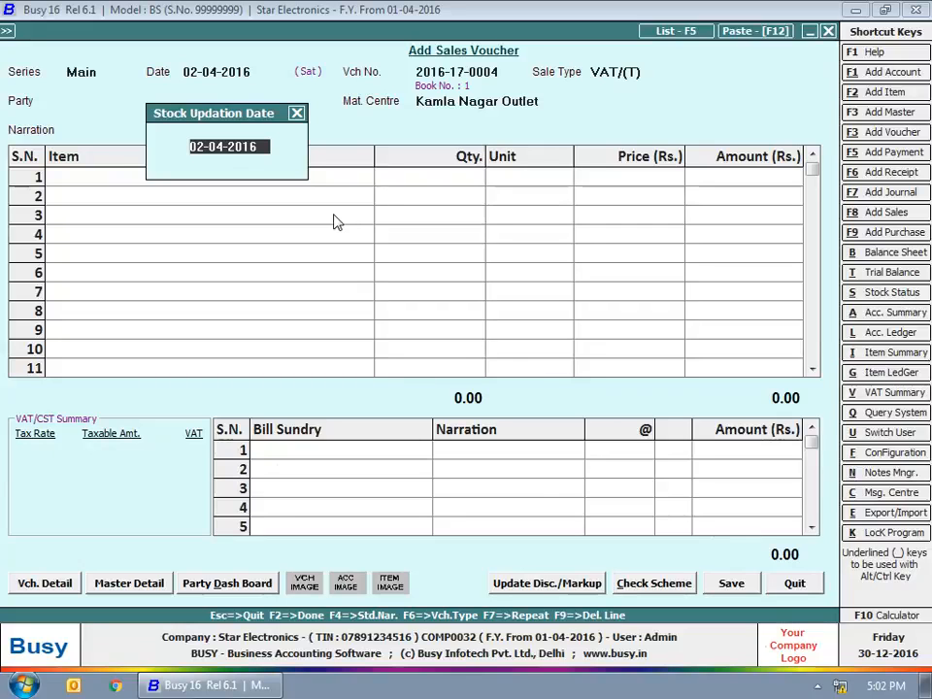
text(3-4)
key(Return)
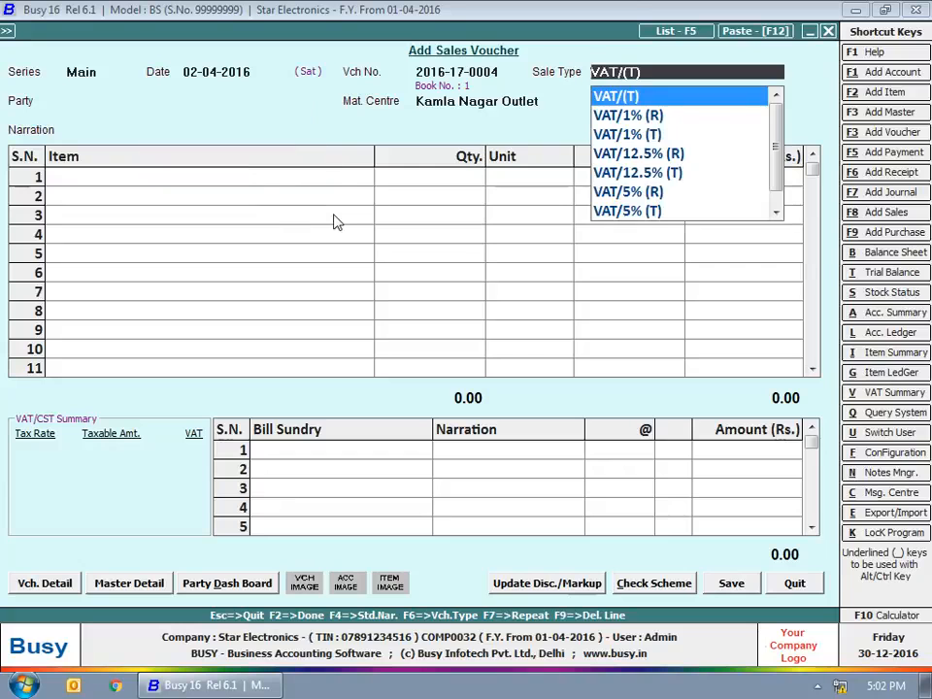
Step: Set sale type VAT/MultiTax(T) and pick Kamal Electricals as party
key(Down)
key(Down)
key(Down)
key(Down)
key(Down)
key(Down)
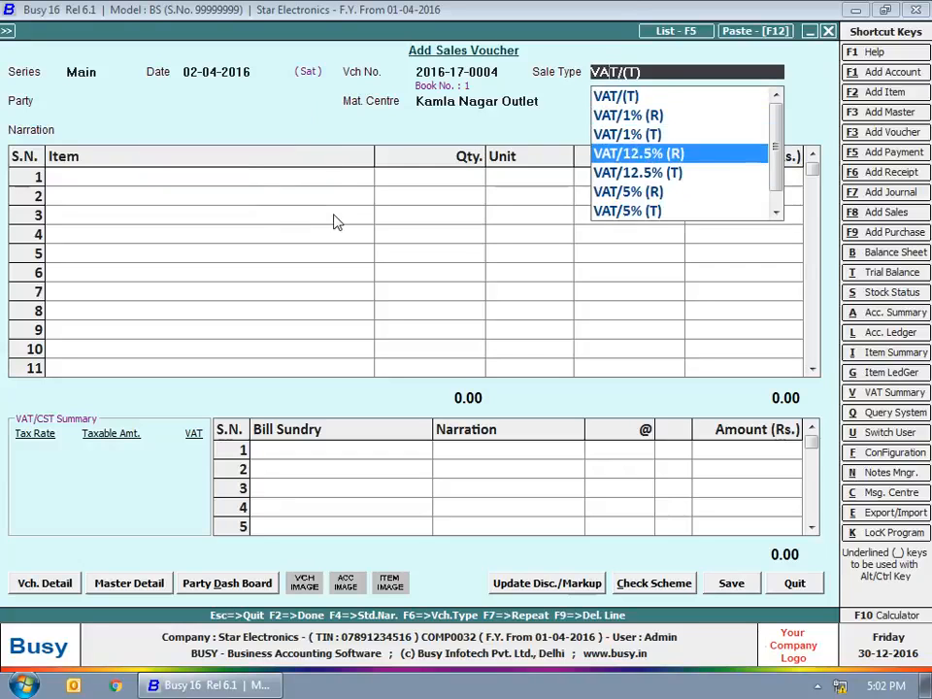
key(Down)
key(Down)
key(Down)
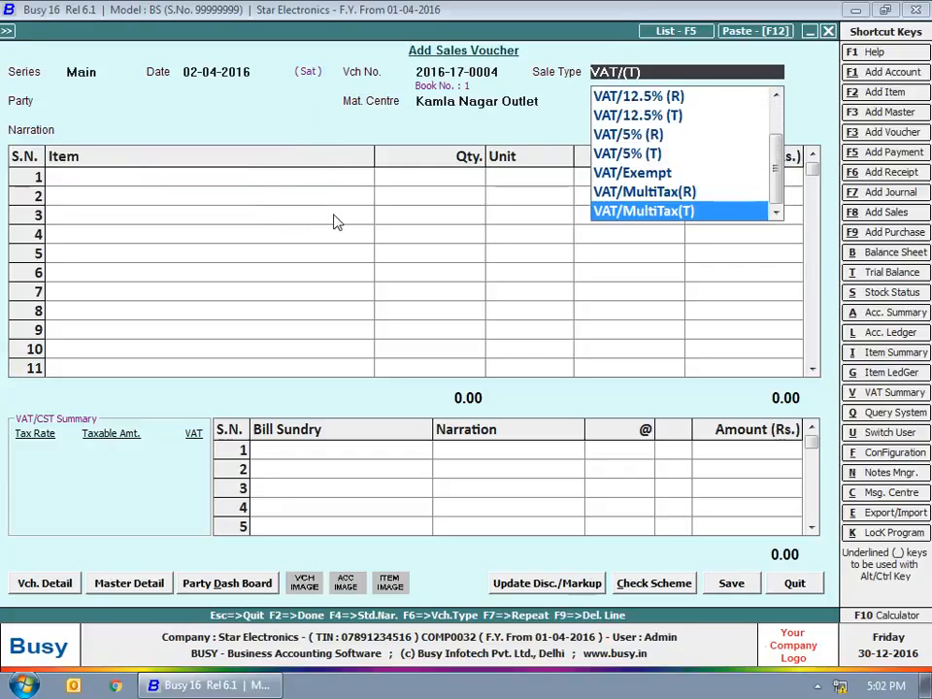
key(Return)
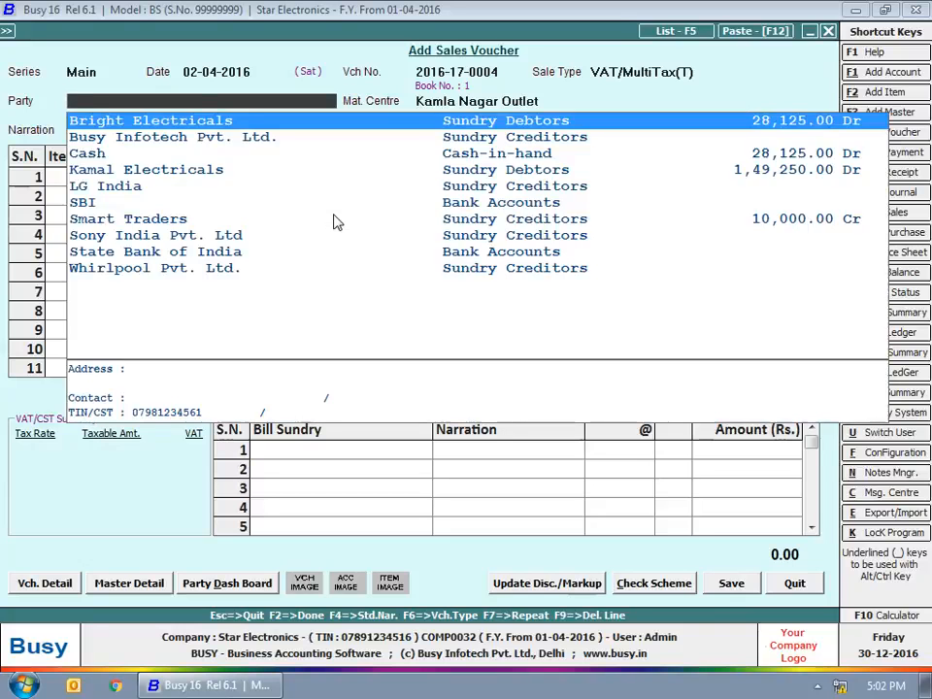
key(Down)
key(Down)
key(Down)
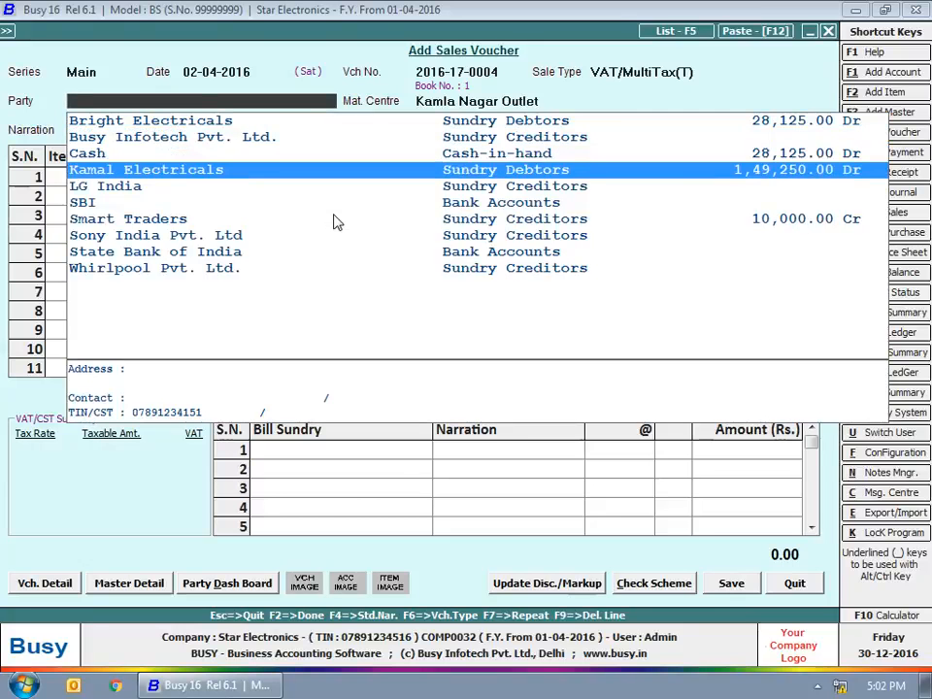
key(Return)
key(Return)
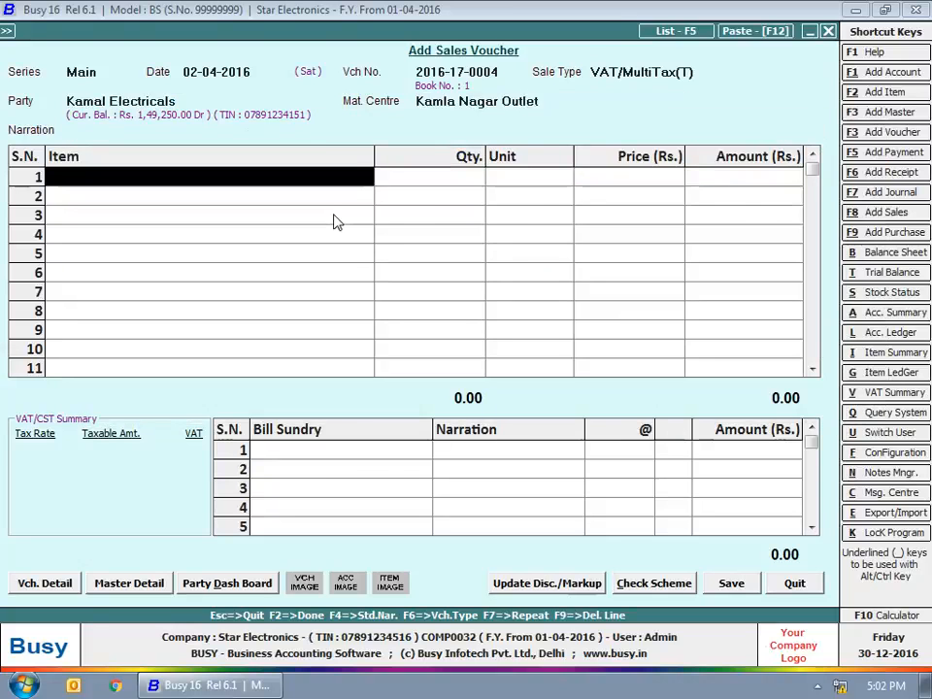
Step: Add 5 Whirpool Washing Machines with 12.5% VAT
text(wh)
key(Down)
key(Down)
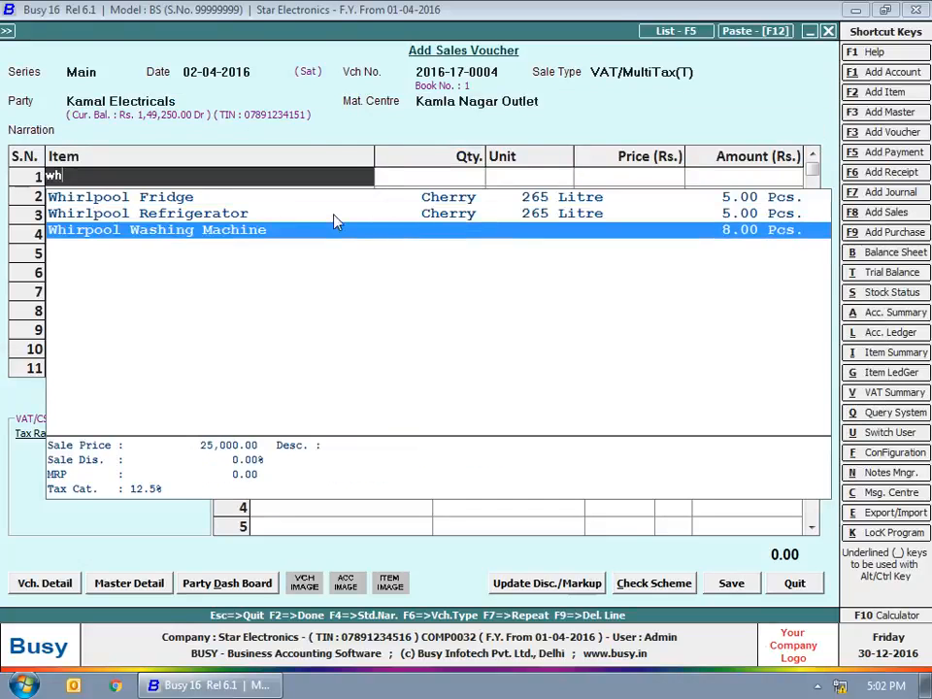
key(Return)
text(5)
key(Return)
key(Return)
key(Return)
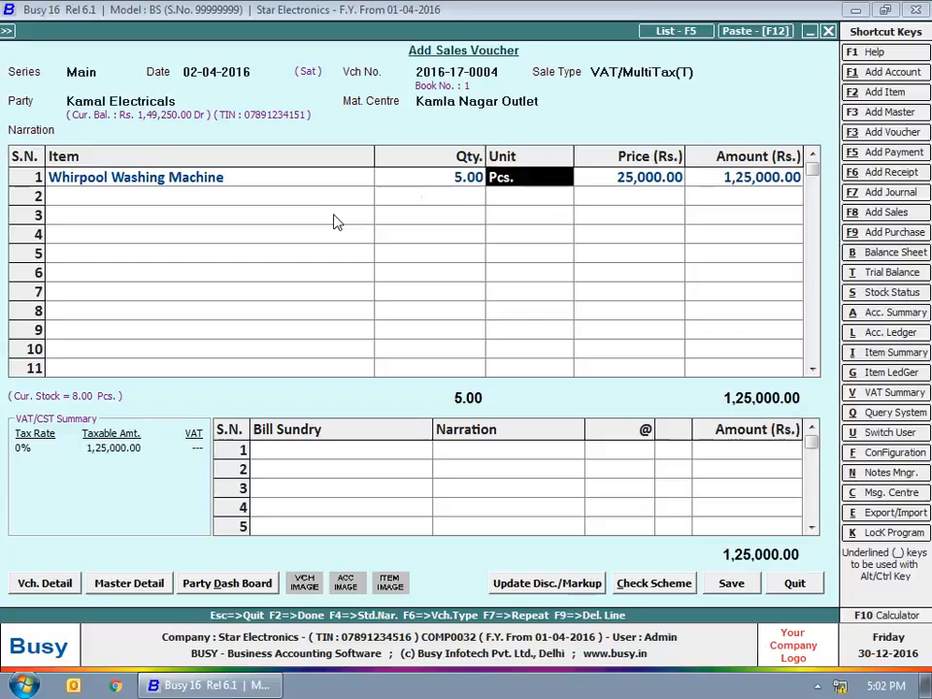
key(Return)
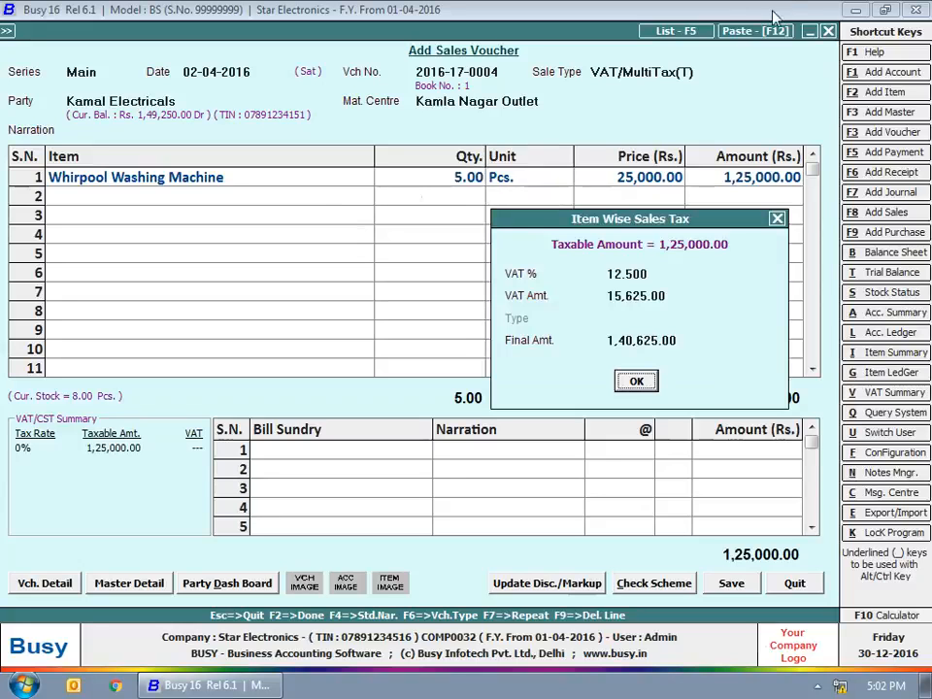
click(629, 273)
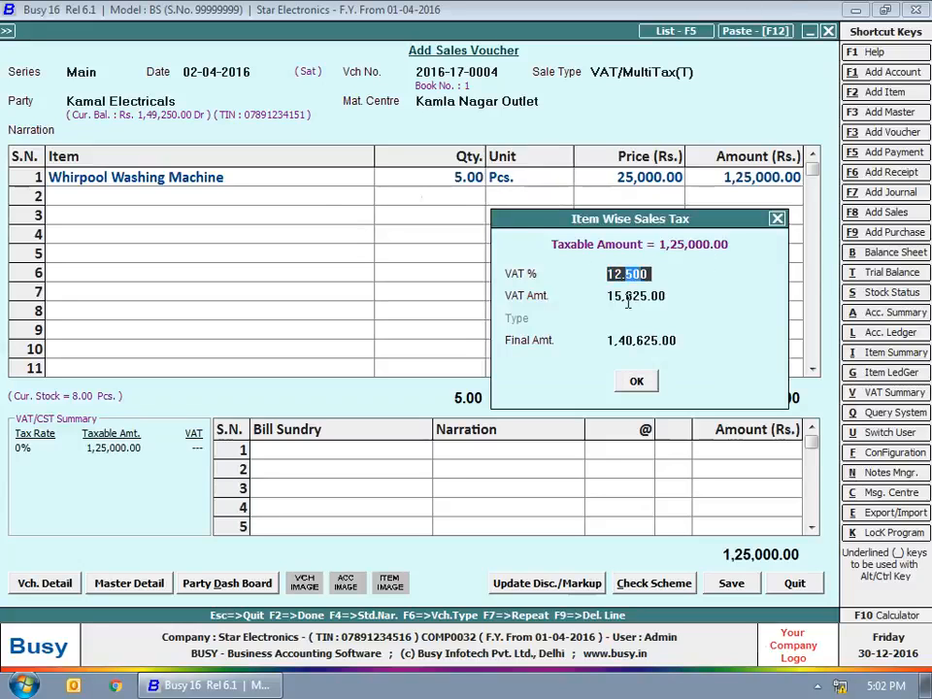
click(642, 380)
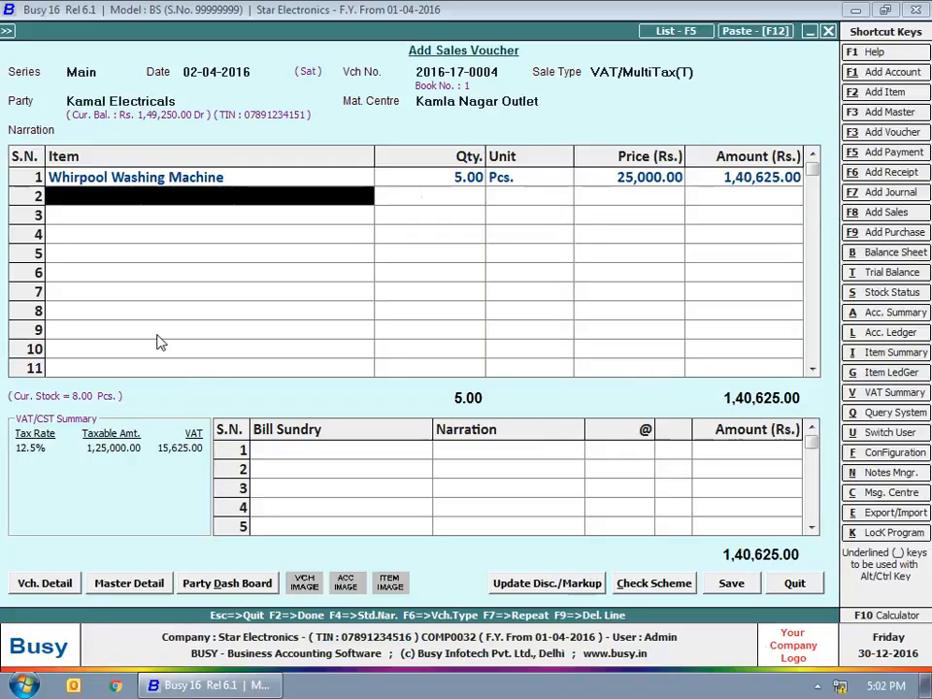
Step: Add 10 Philips Juicer Mixer Grinders with 5% VAT
text(phi)
key(Return)
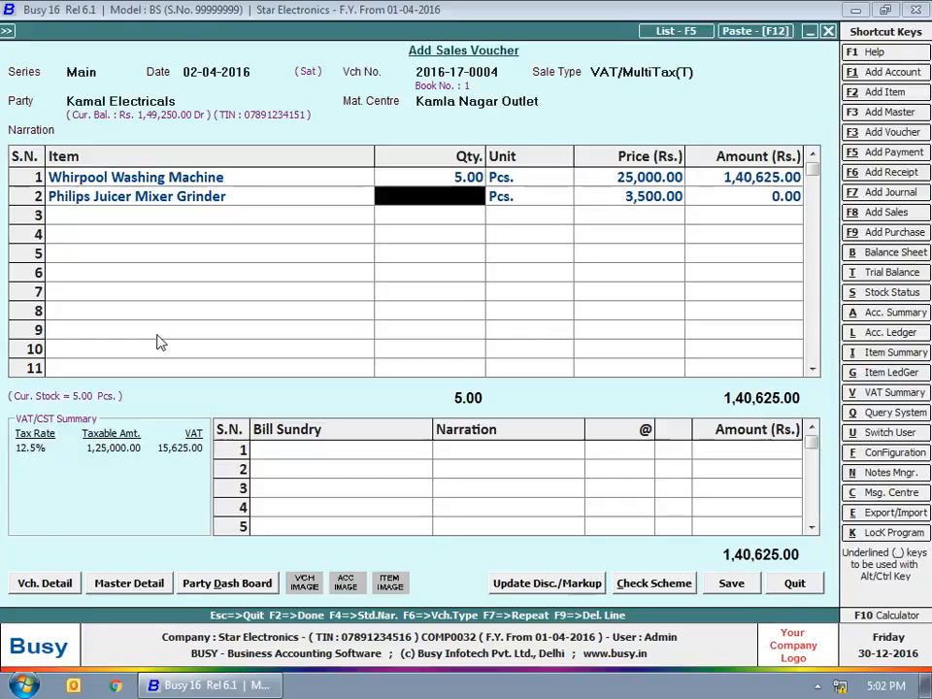
text(10)
key(Return)
key(Return)
key(Return)
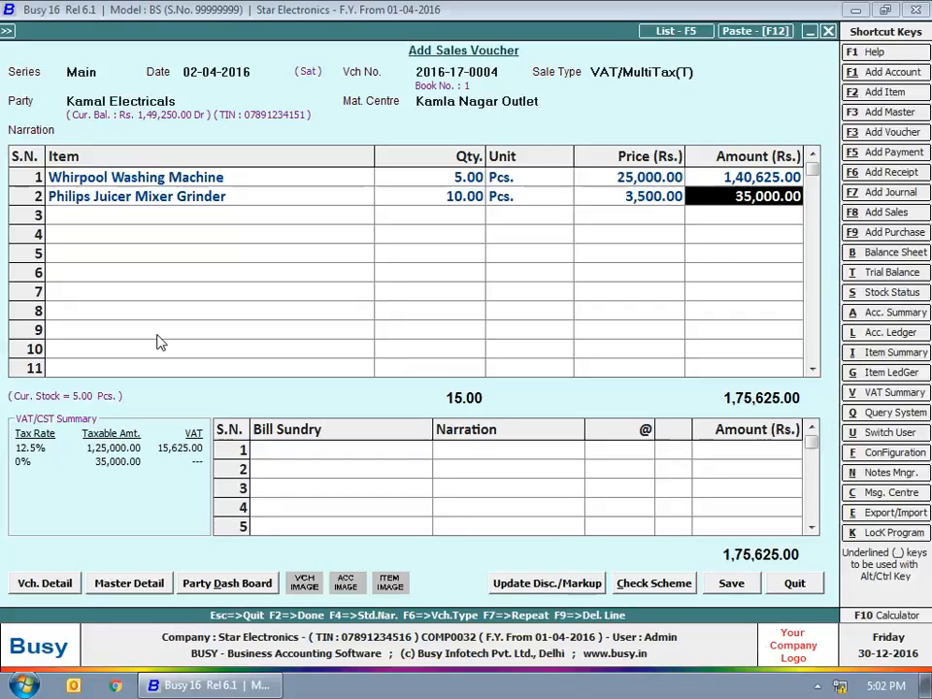
click(632, 292)
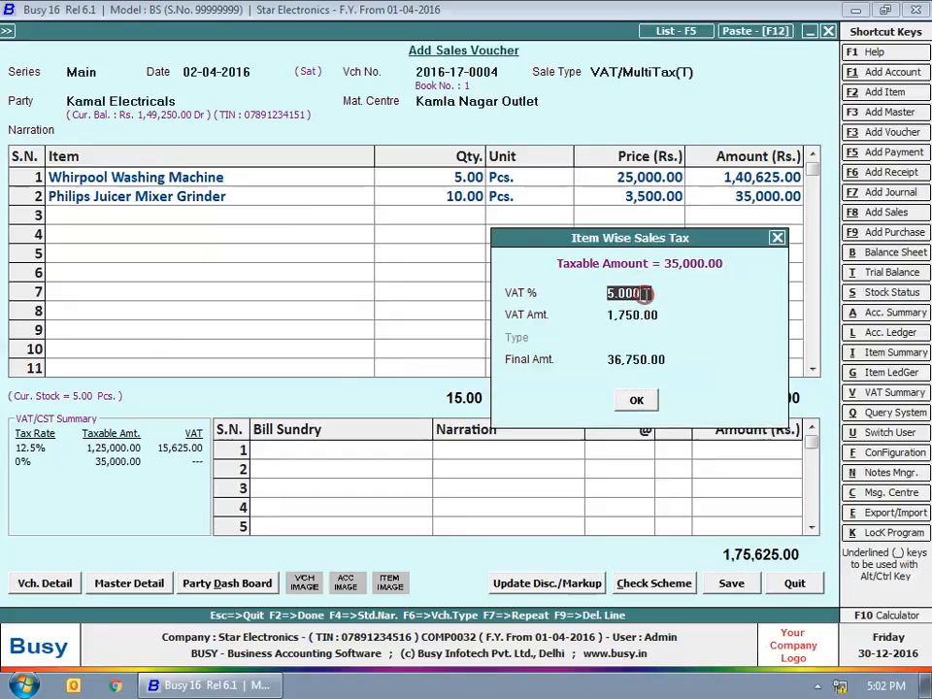
click(636, 400)
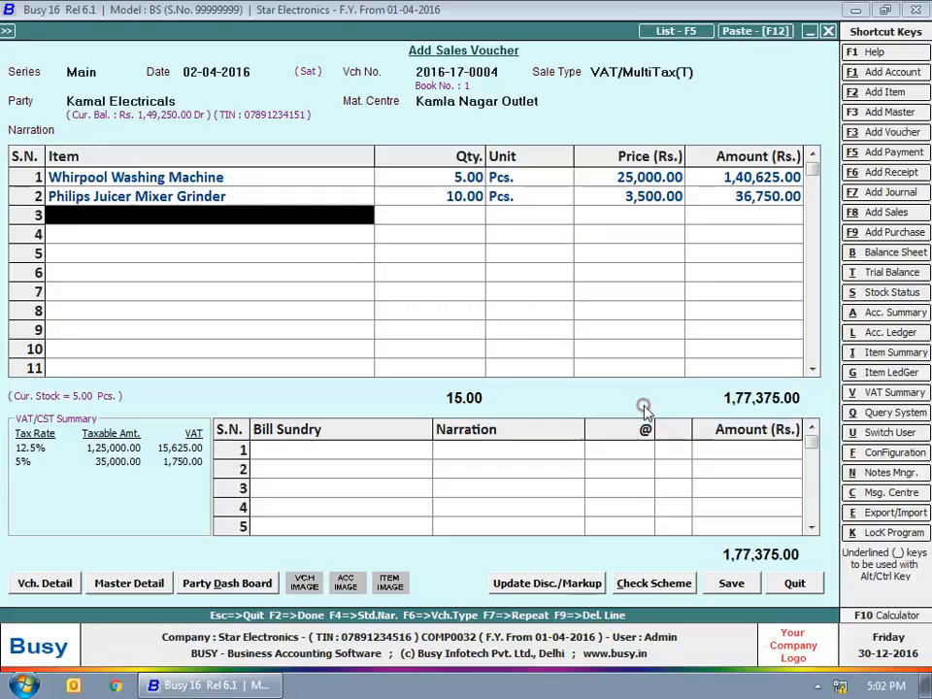
click(277, 449)
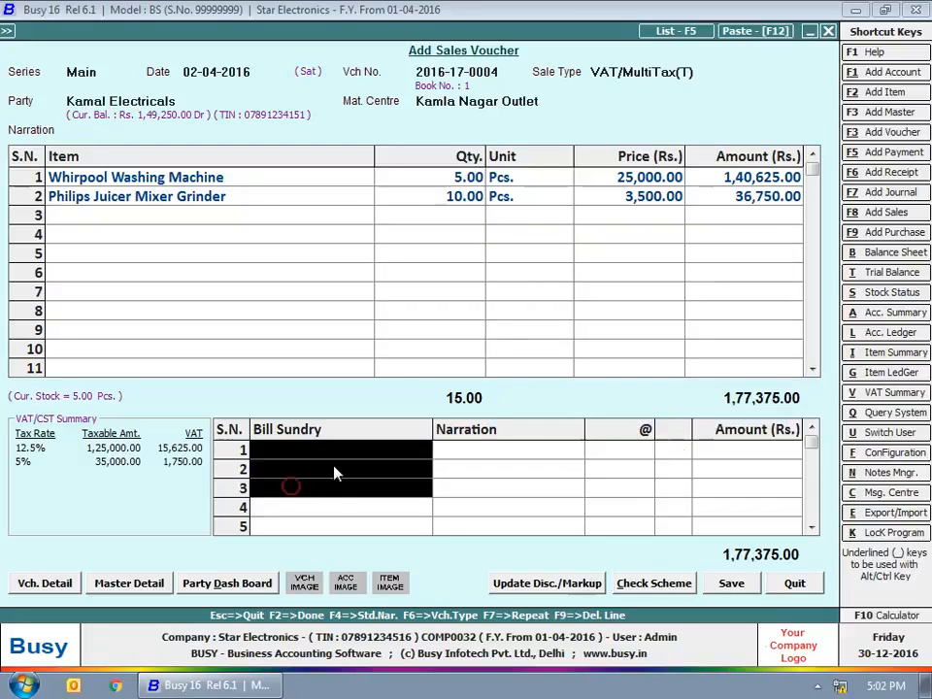
Step: Try saving the voucher and refuse to let grinder stock go negative
click(535, 469)
click(559, 453)
click(730, 583)
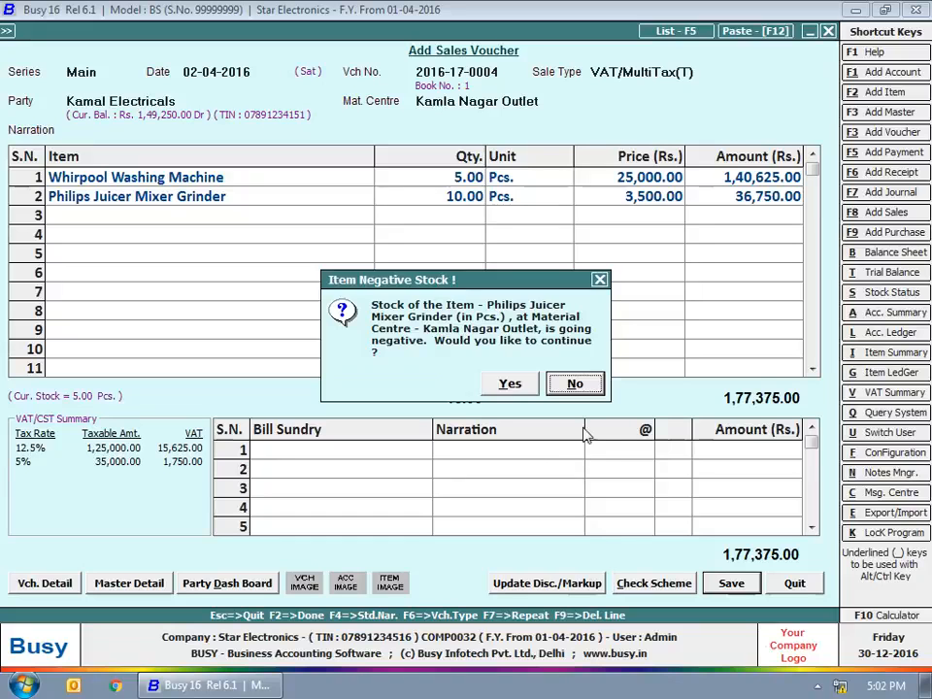
click(586, 382)
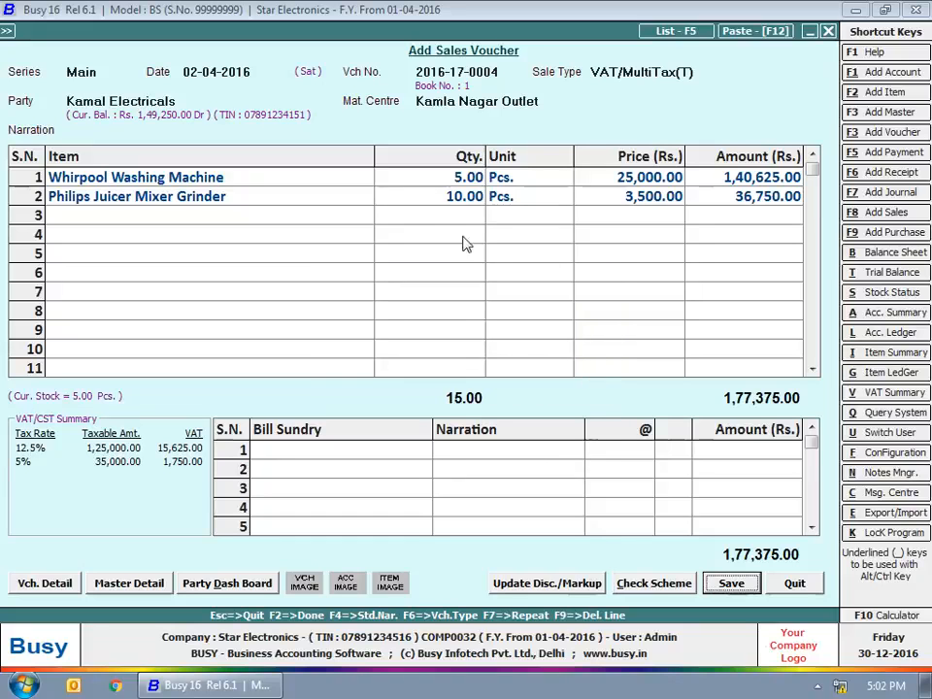
Step: Re-enter Philips Juicer Mixer Grinder in row 2 with quantity 5 and 5% VAT
click(442, 196)
key(F9)
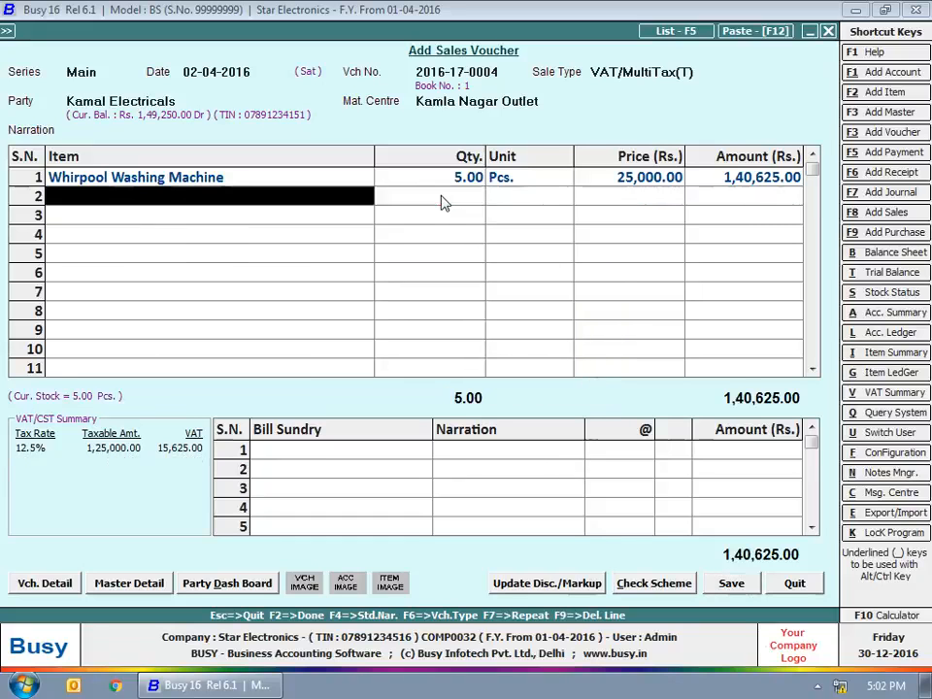
text(ph)
key(Return)
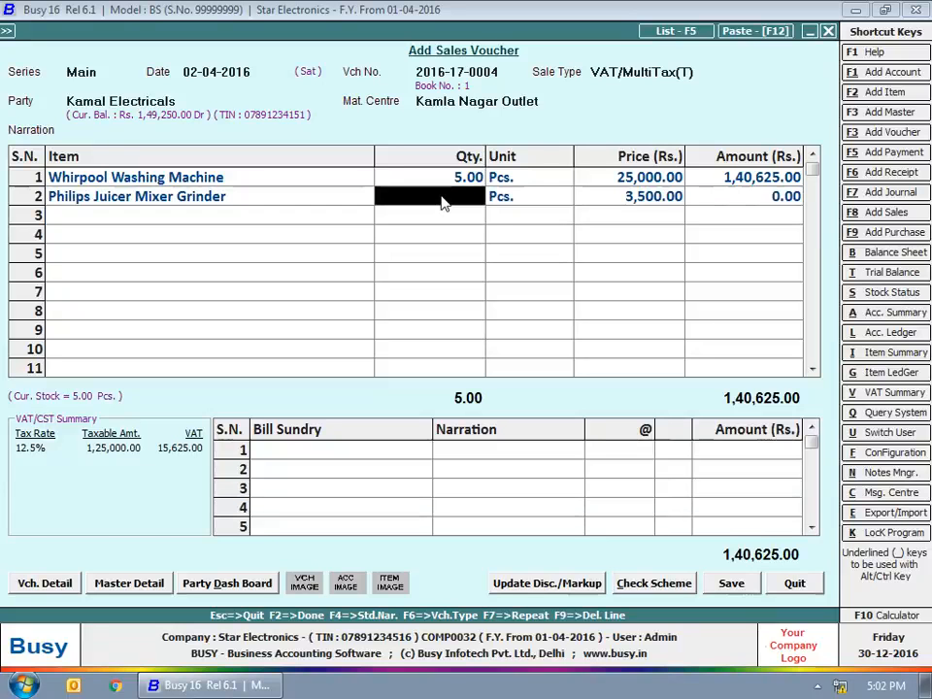
text(5)
key(Return)
key(Return)
key(Return)
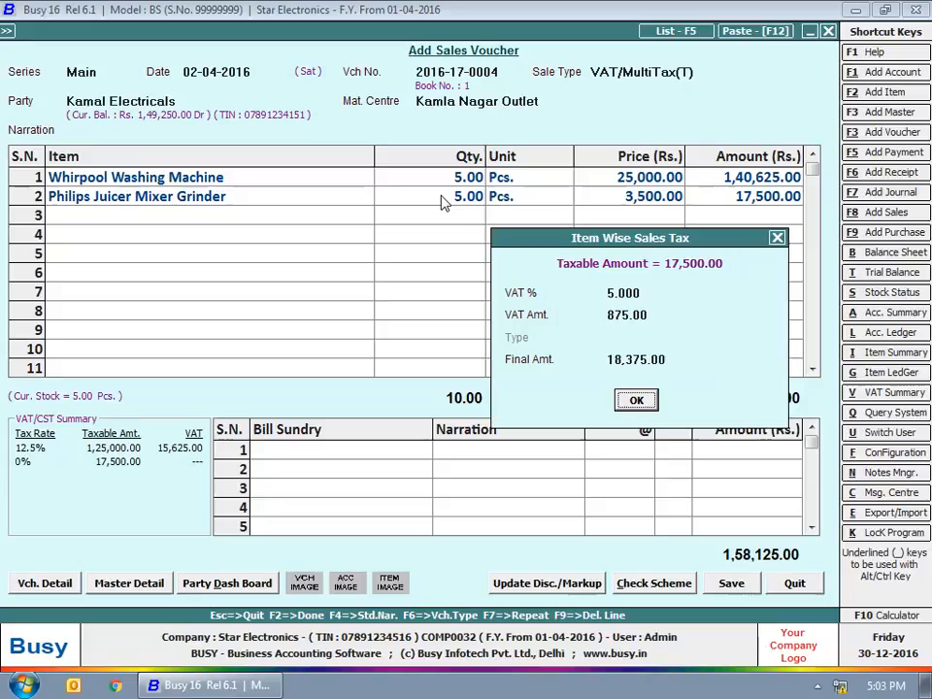
click(624, 294)
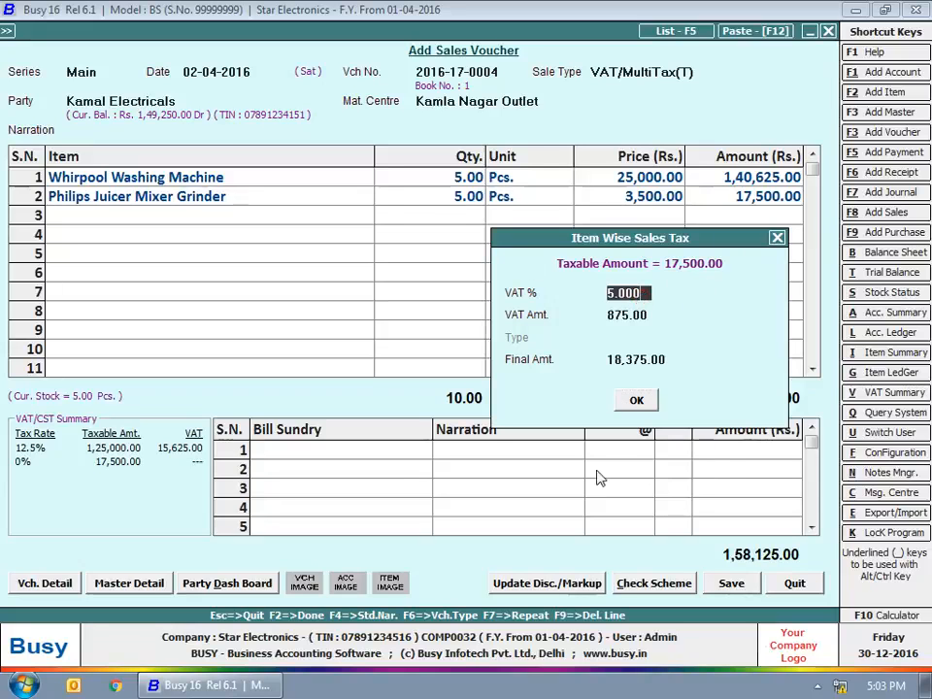
click(649, 396)
Step: Save the 1,59,000.00 voucher as a new bill reference without printing
click(398, 461)
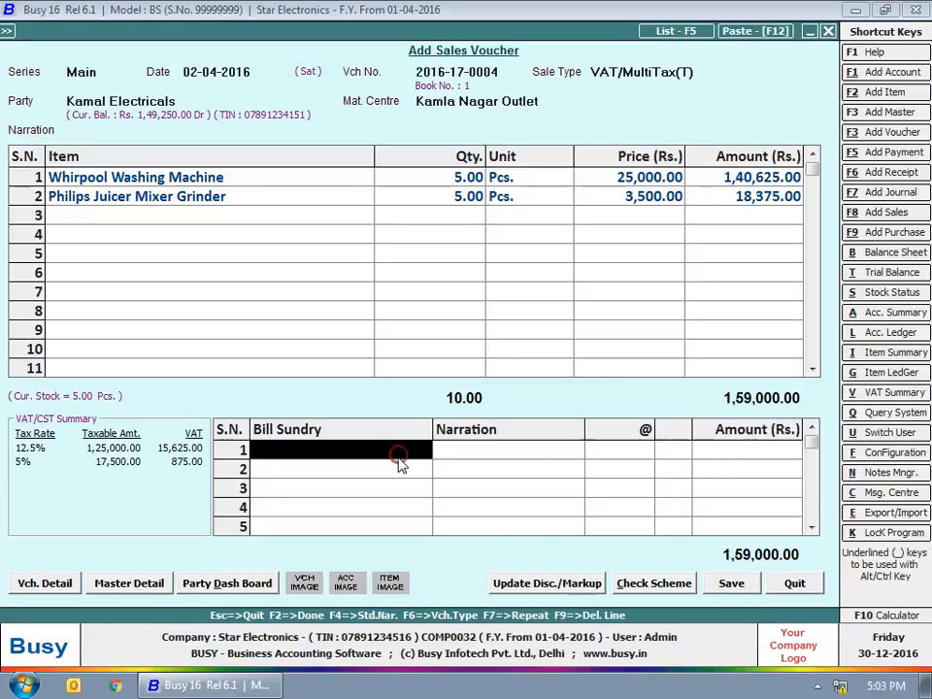
click(730, 582)
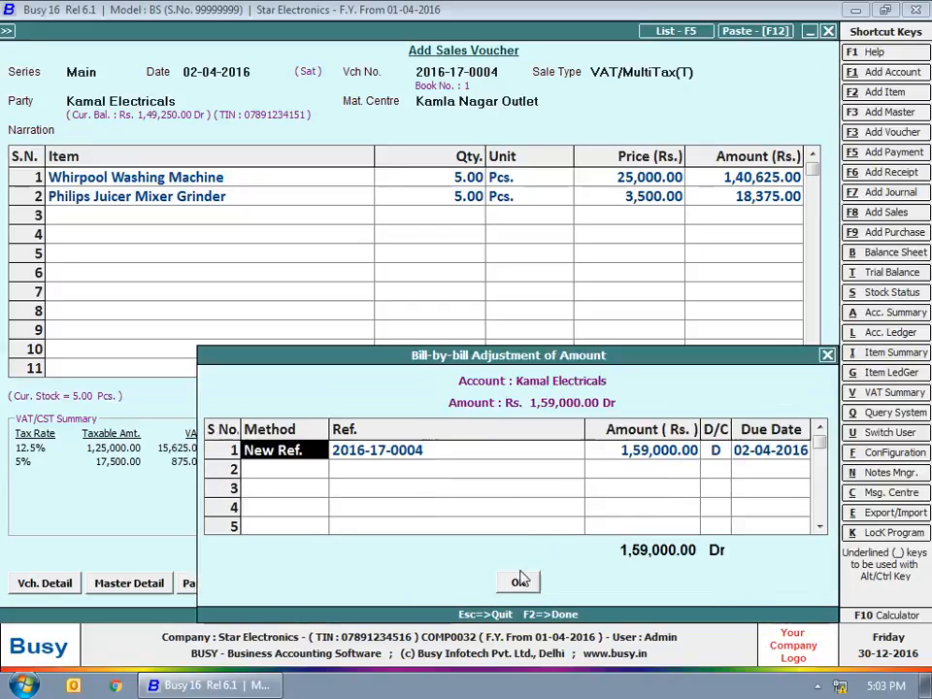
click(521, 577)
click(573, 384)
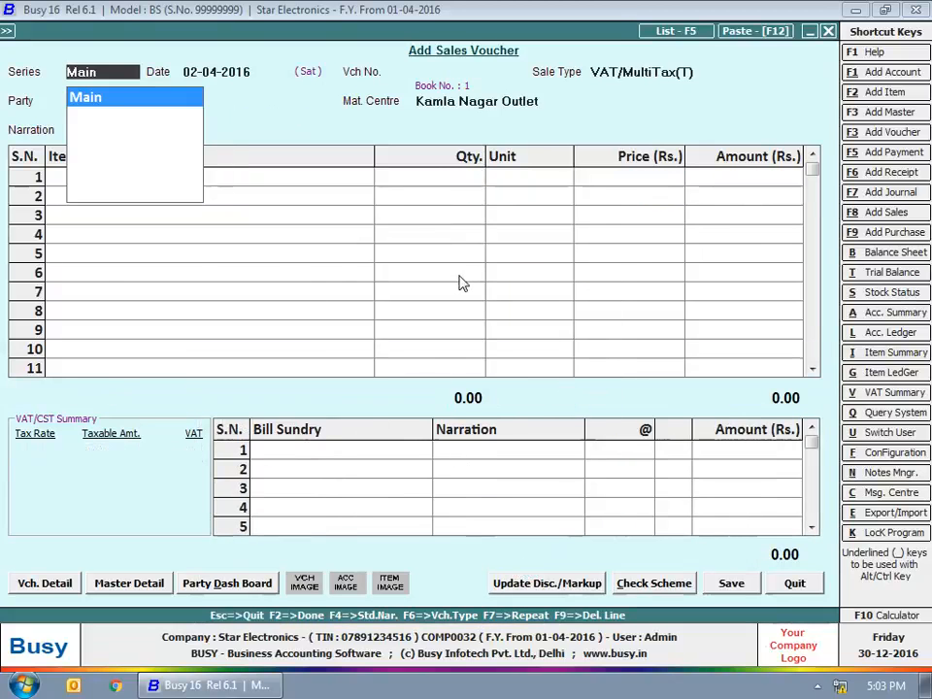
Step: Start a Main series voucher dated 02-04-2016, sale type VAT/TaxIncl.(T), party Bright Electricals
key(Return)
key(Return)
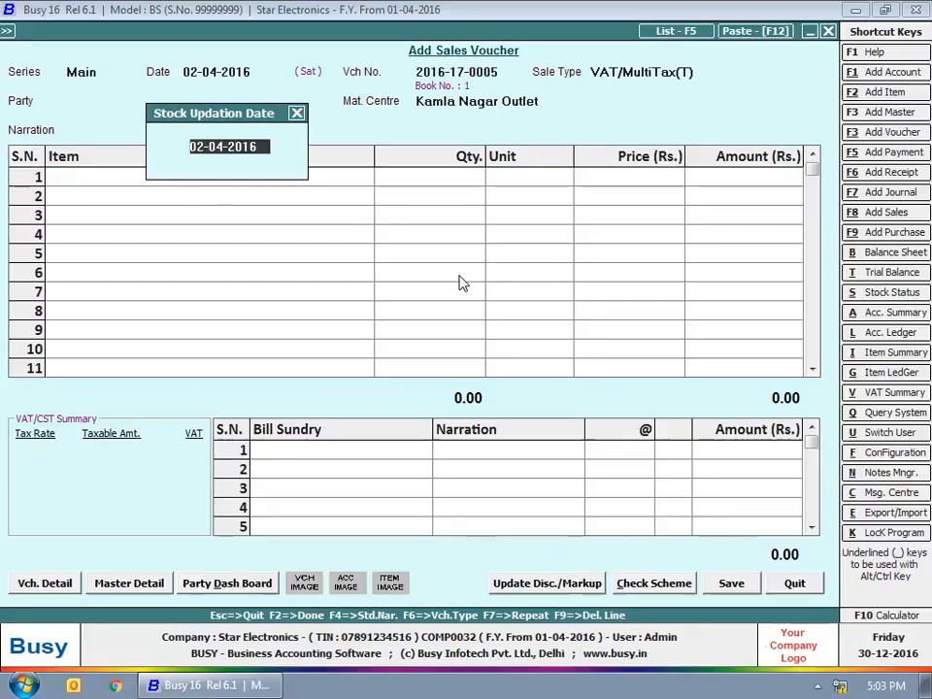
key(Return)
key(Down)
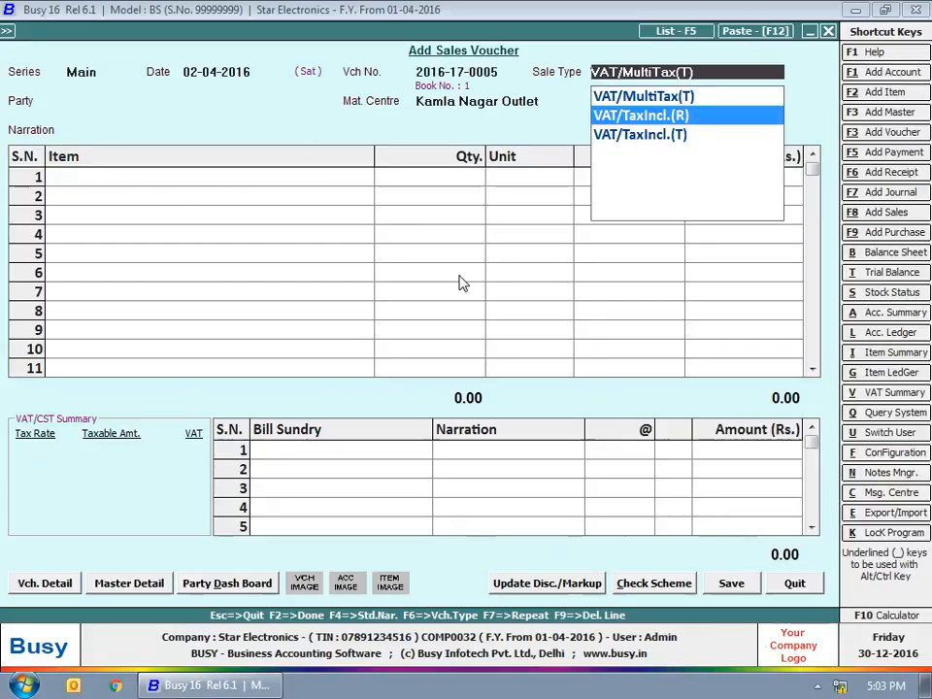
key(Down)
key(Return)
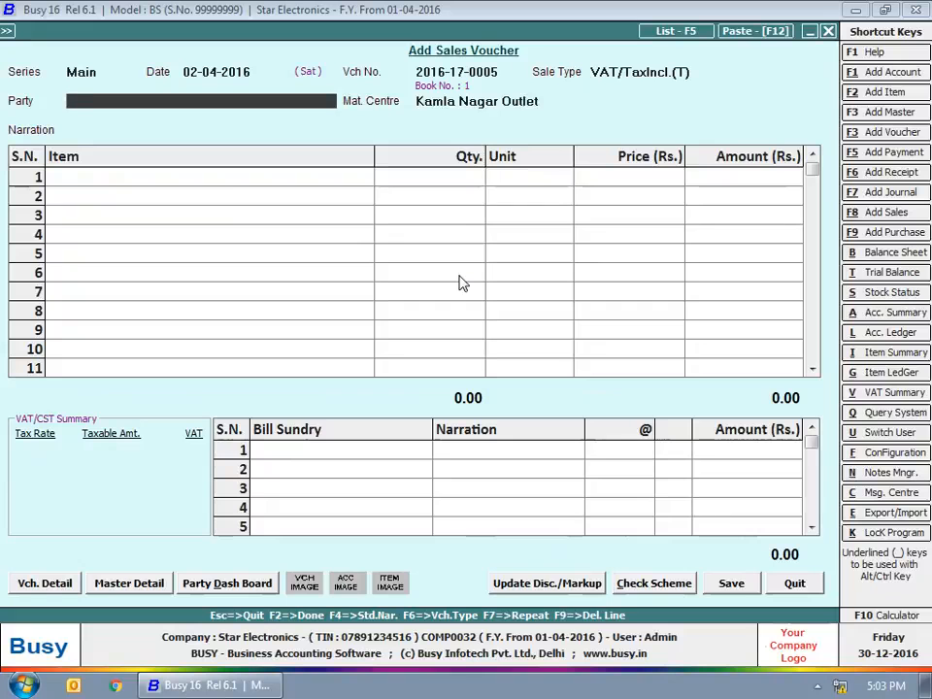
key(Return)
key(Return)
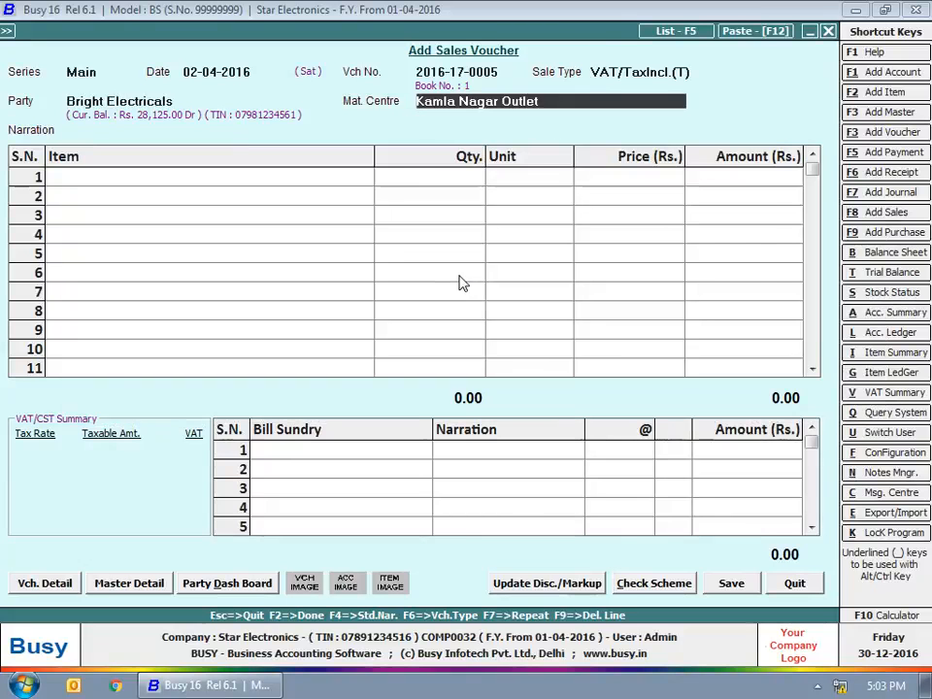
key(Return)
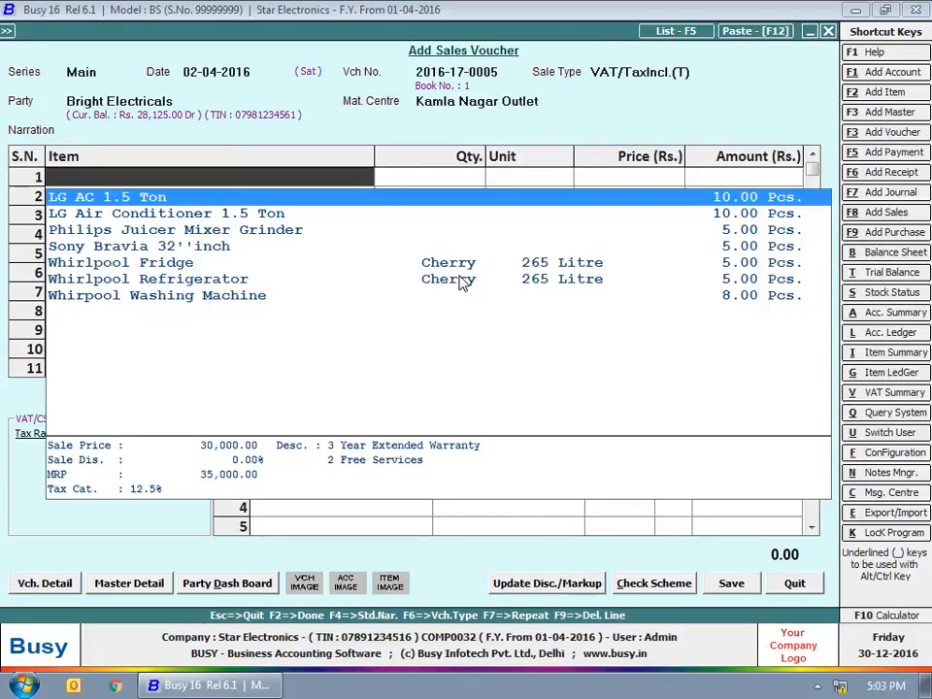
Step: Add one Sony Bravia 32''inch at 30,000 with 5% VAT in row 1
key(Down)
key(Down)
key(Down)
key(Return)
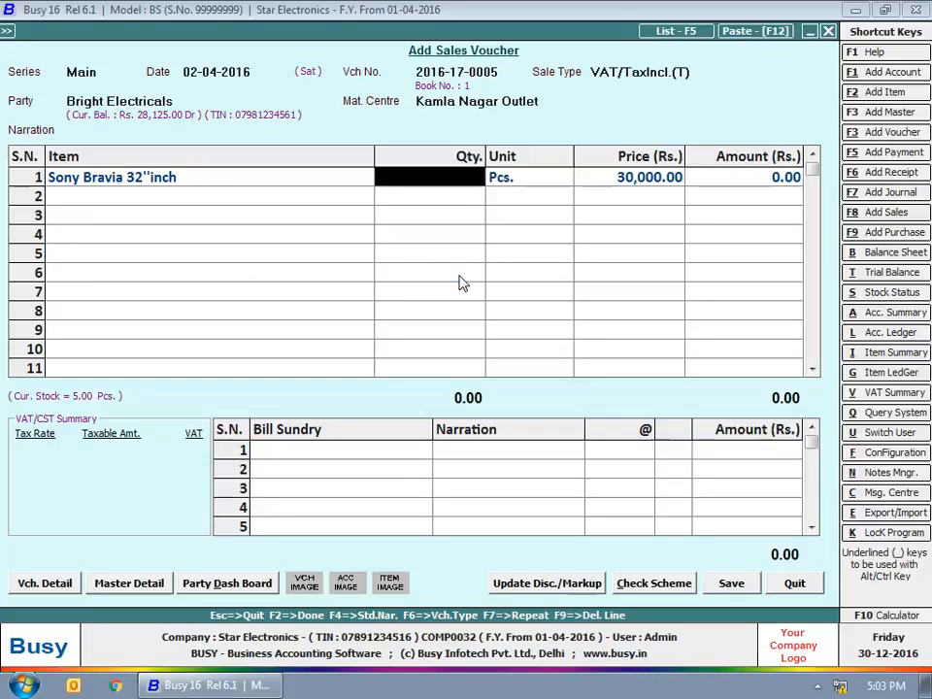
text(1)
key(Return)
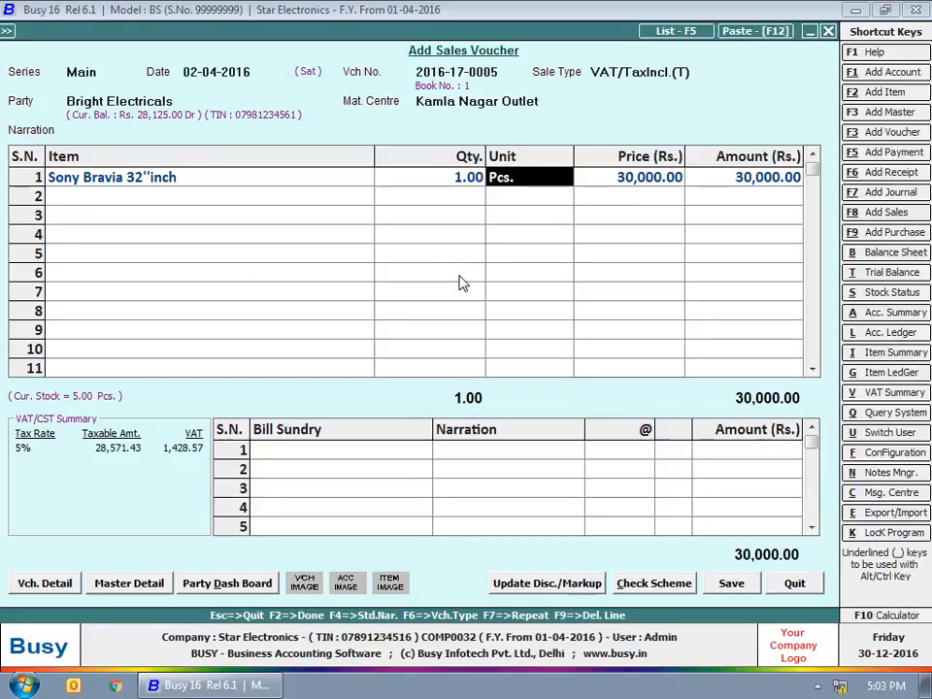
key(Return)
key(Return)
key(Return)
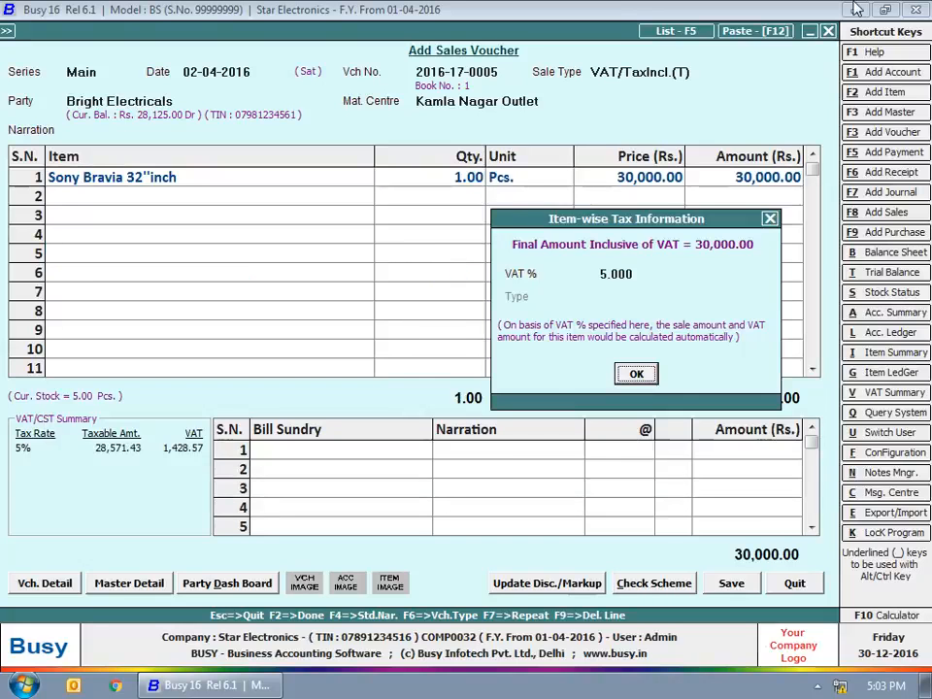
click(637, 375)
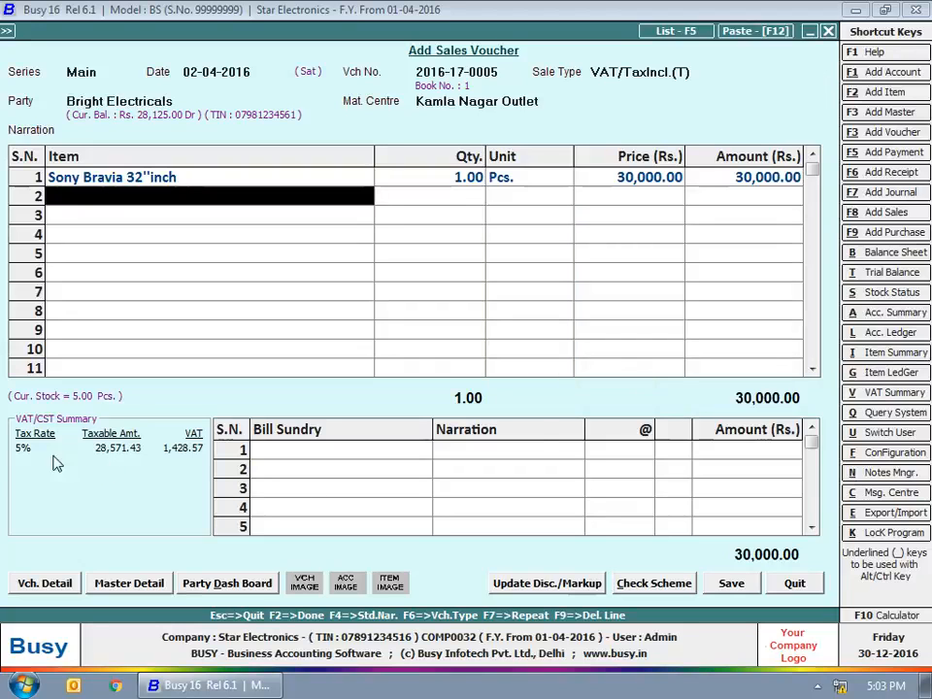
click(223, 470)
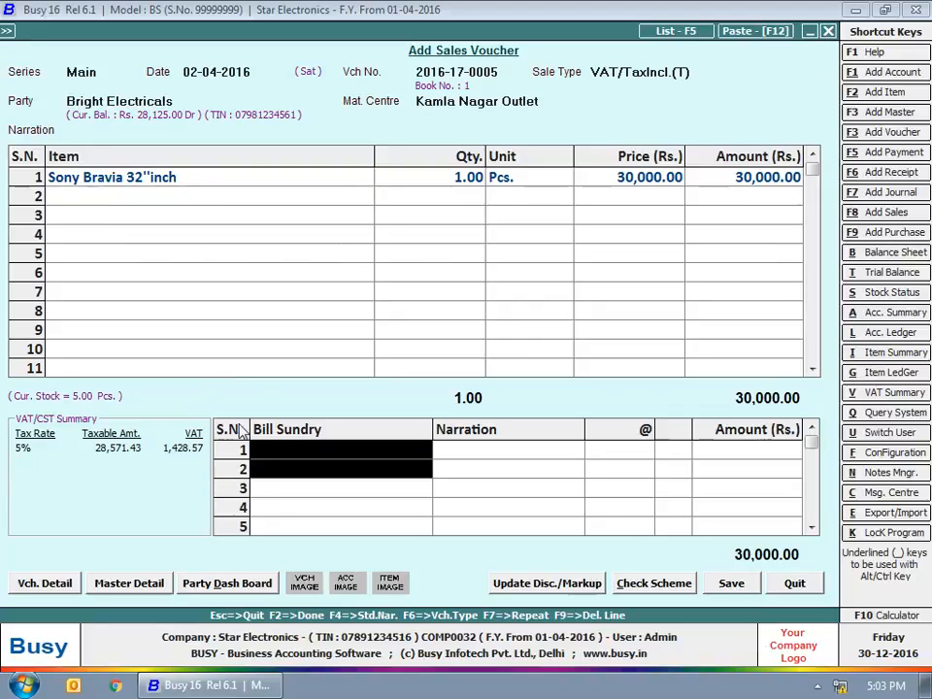
click(452, 460)
click(731, 582)
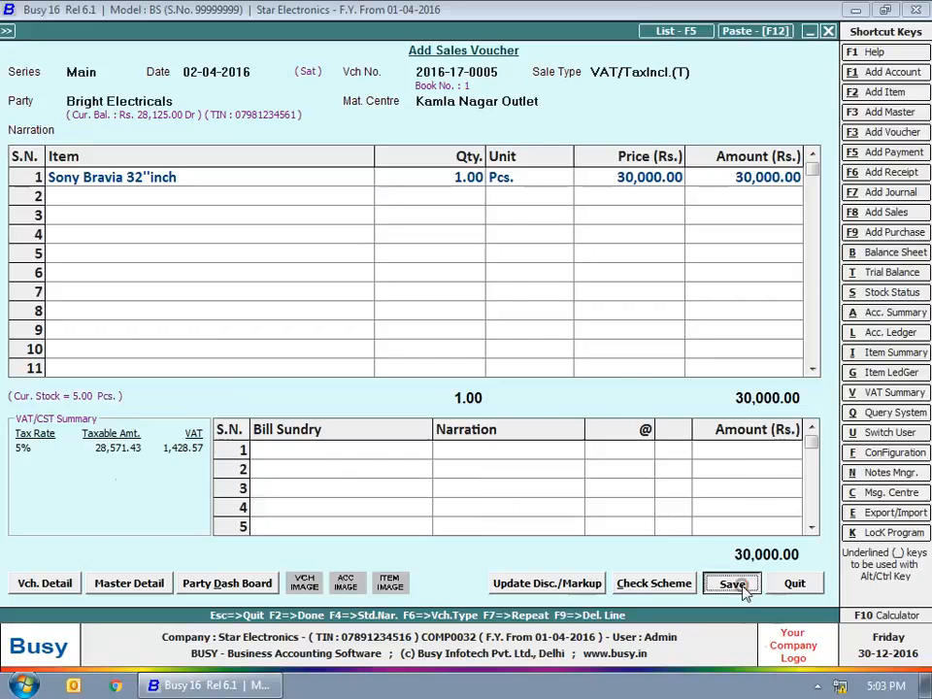
click(518, 581)
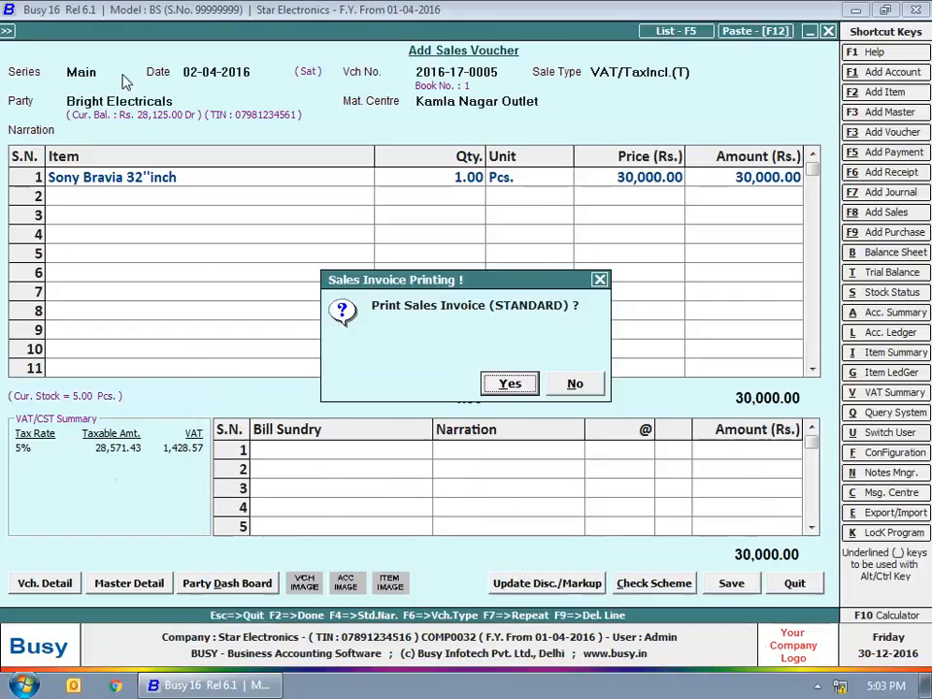
click(574, 382)
Step: Set the new voucher to Main series, 02-04-2016, C/C-Form sale type, party Arshia Enterprises
key(Return)
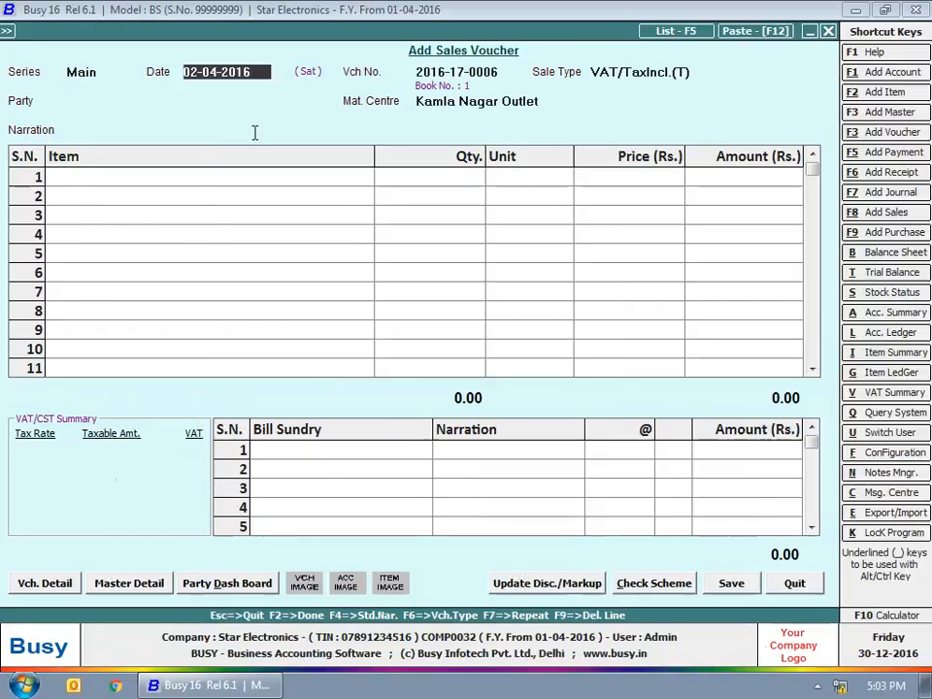
key(Return)
key(Return)
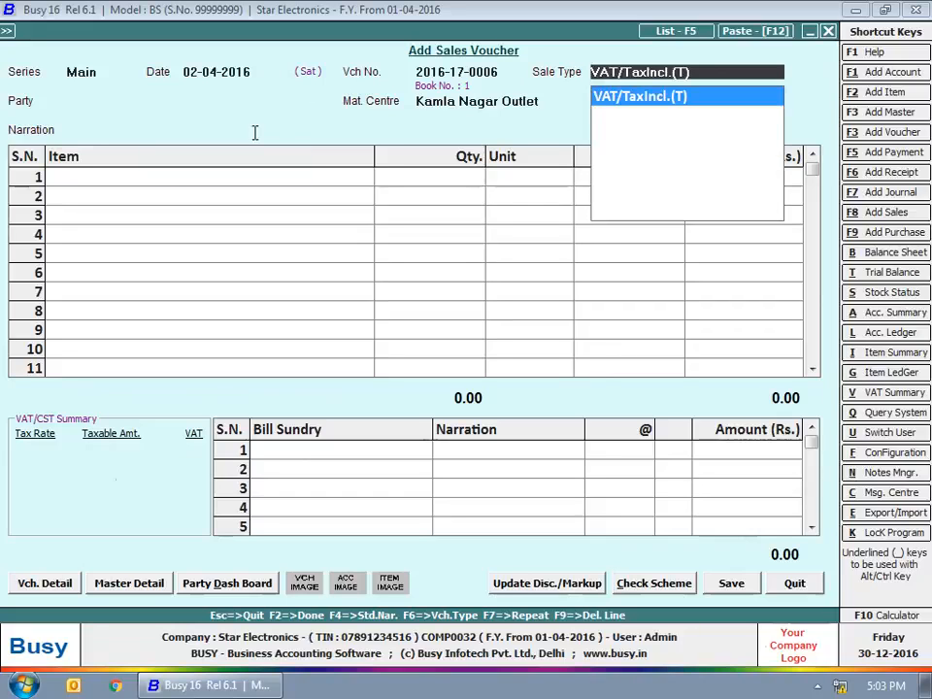
text(C)
key(Return)
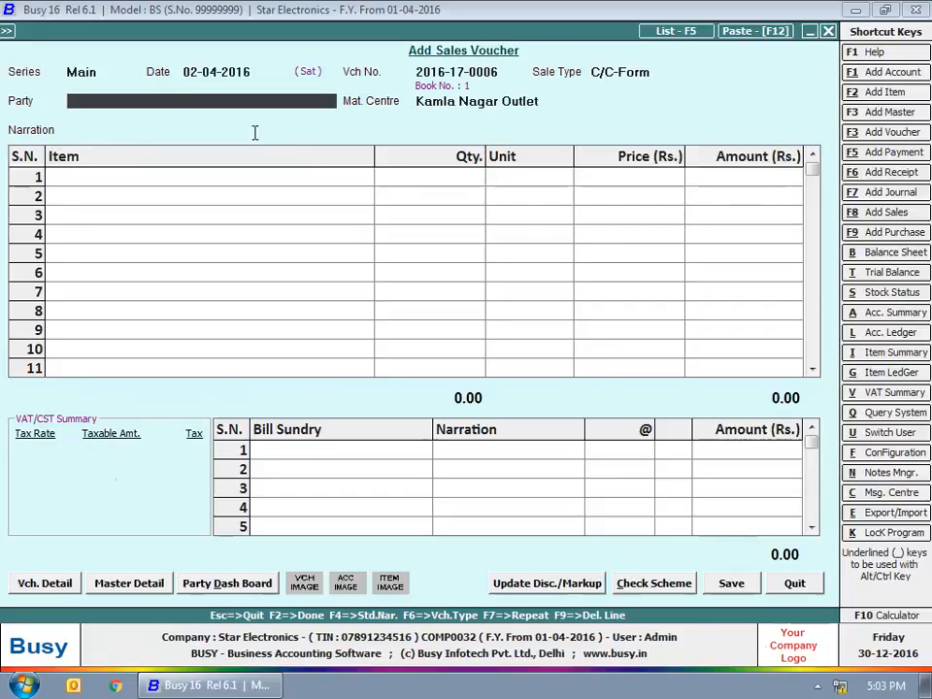
text(s)
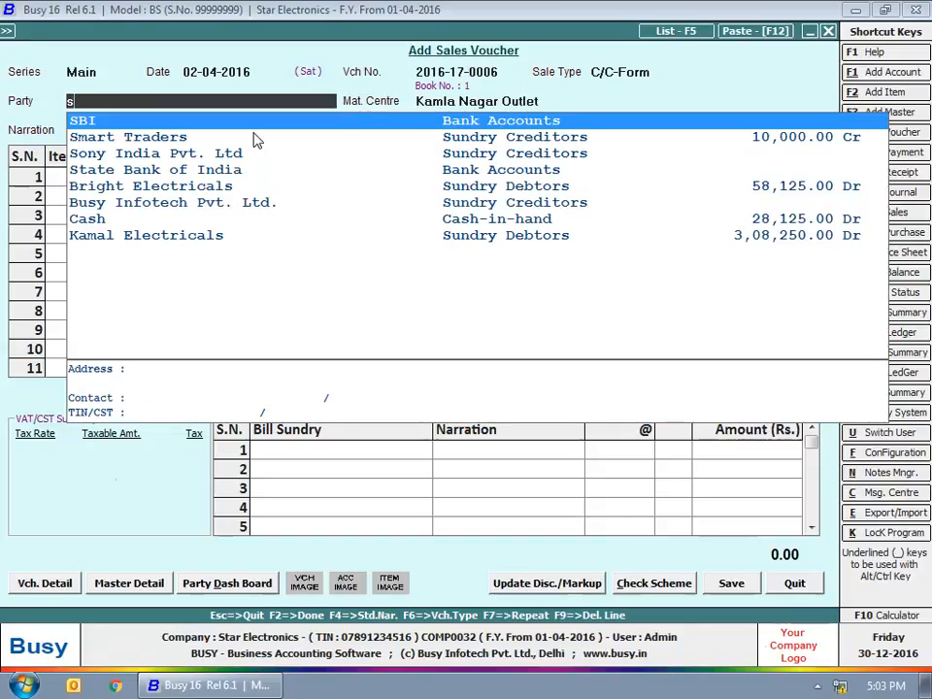
key(BackSpace)
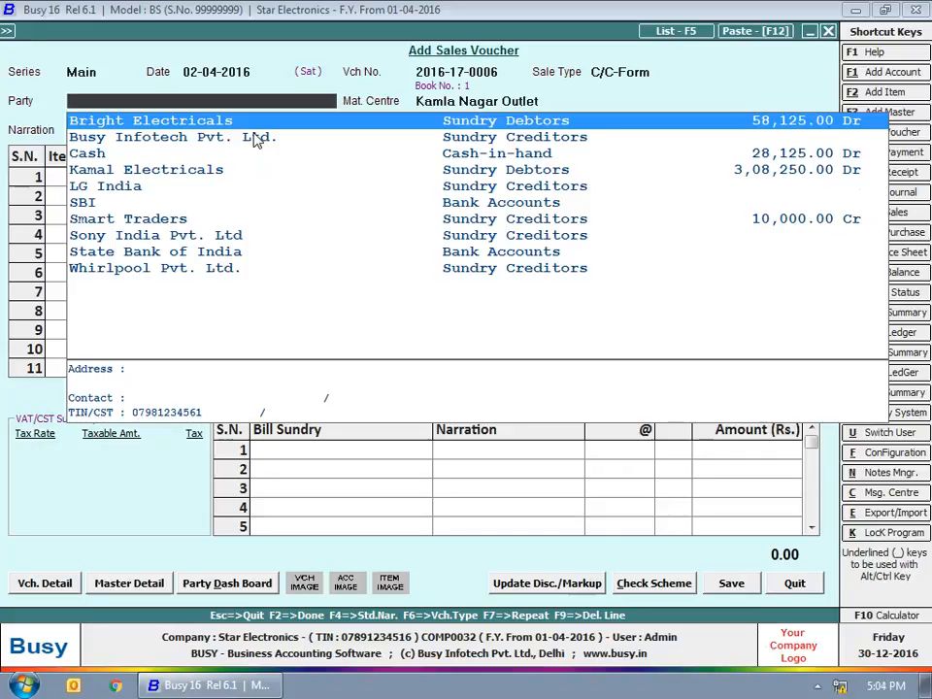
text(k)
key(Up)
key(Up)
key(Up)
key(Up)
key(Return)
key(Return)
key(Return)
text(G)
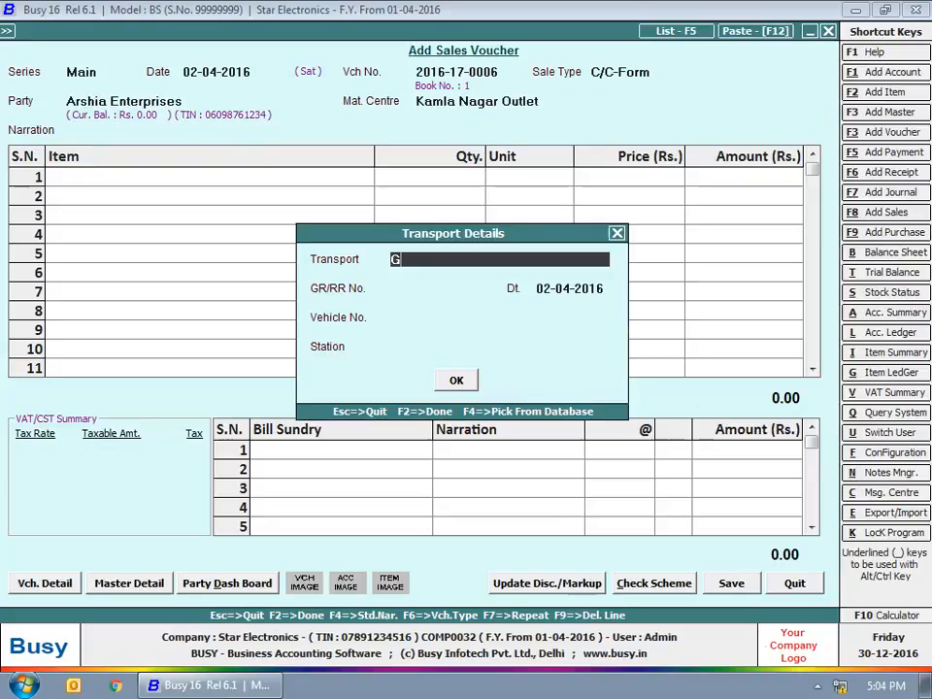
text(oodwill Transporters)
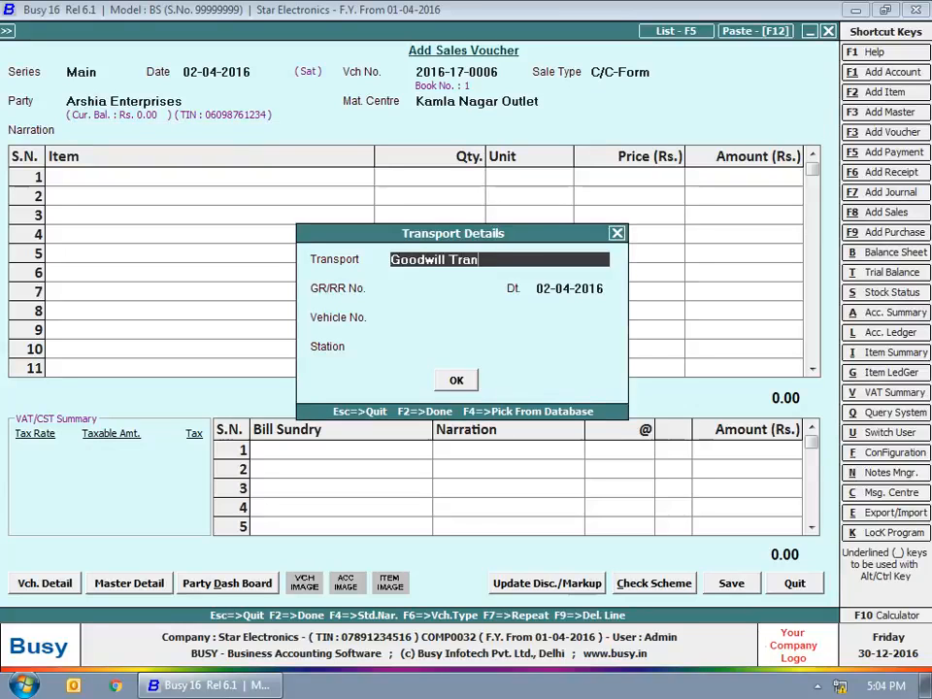
key(Return)
text(DL2345)
key(Return)
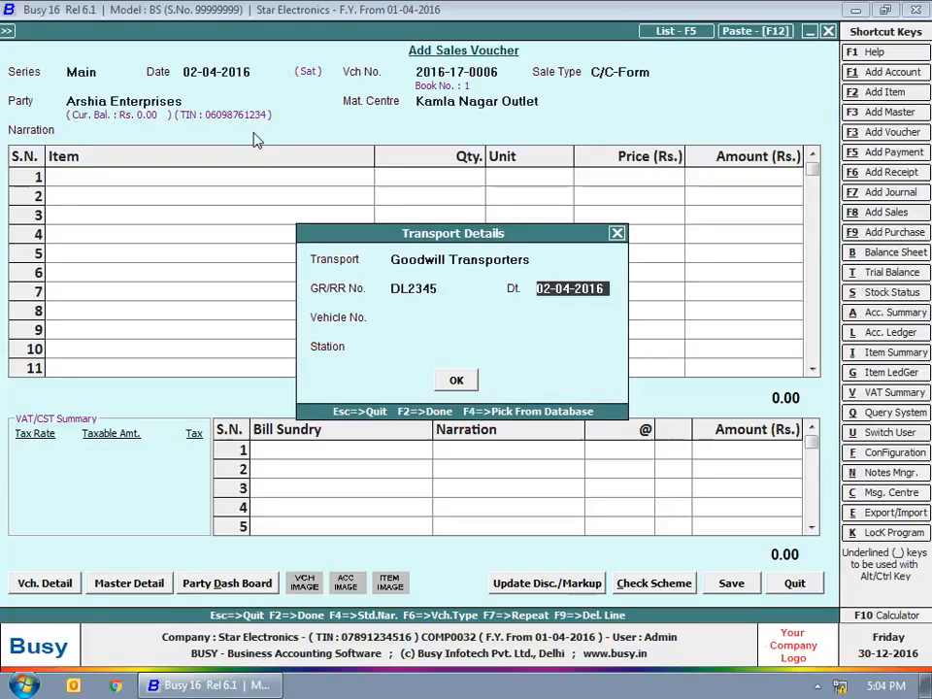
key(Return)
text(DL8CQ 2351)
key(Return)
text(Gurugram)
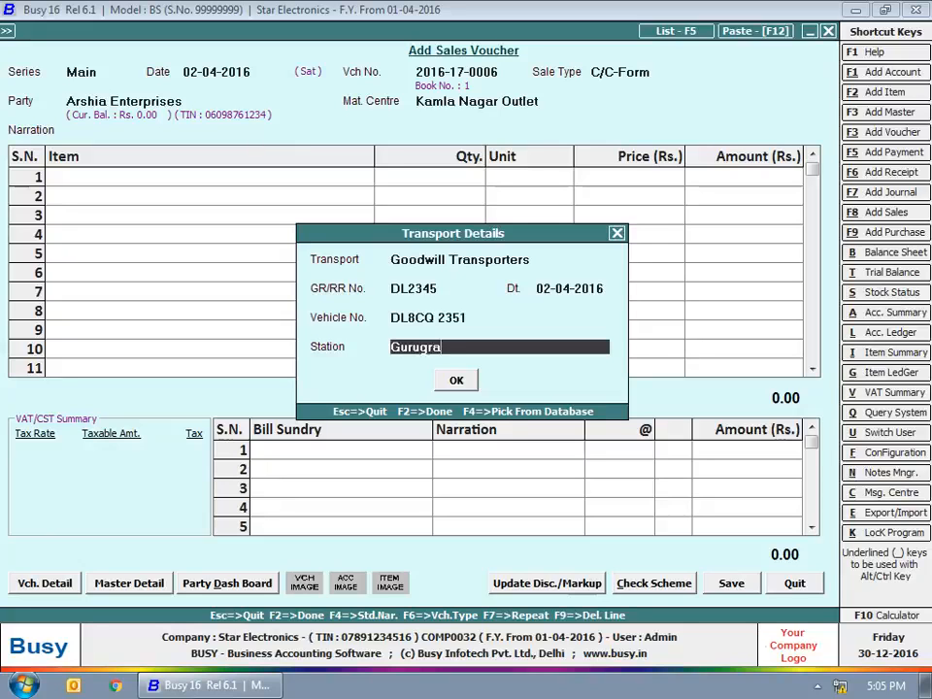
key(Return)
Step: Add 5 Whirpool Washing Machines and 2 Sony Bravia 32''inch to the item rows
text(w)
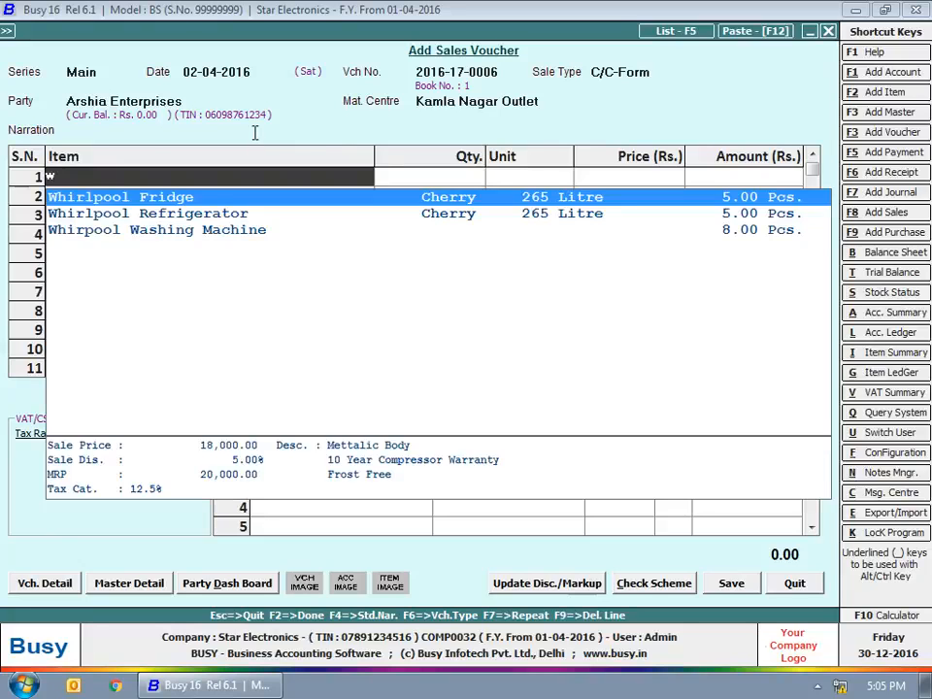
key(Down)
key(Down)
key(Return)
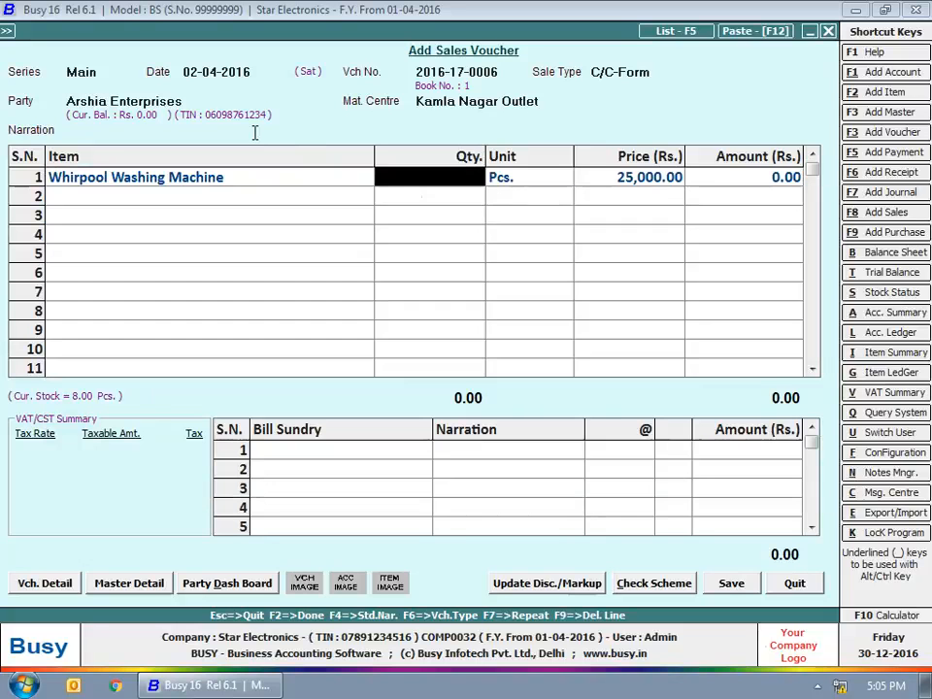
text(5)
key(Return)
key(Return)
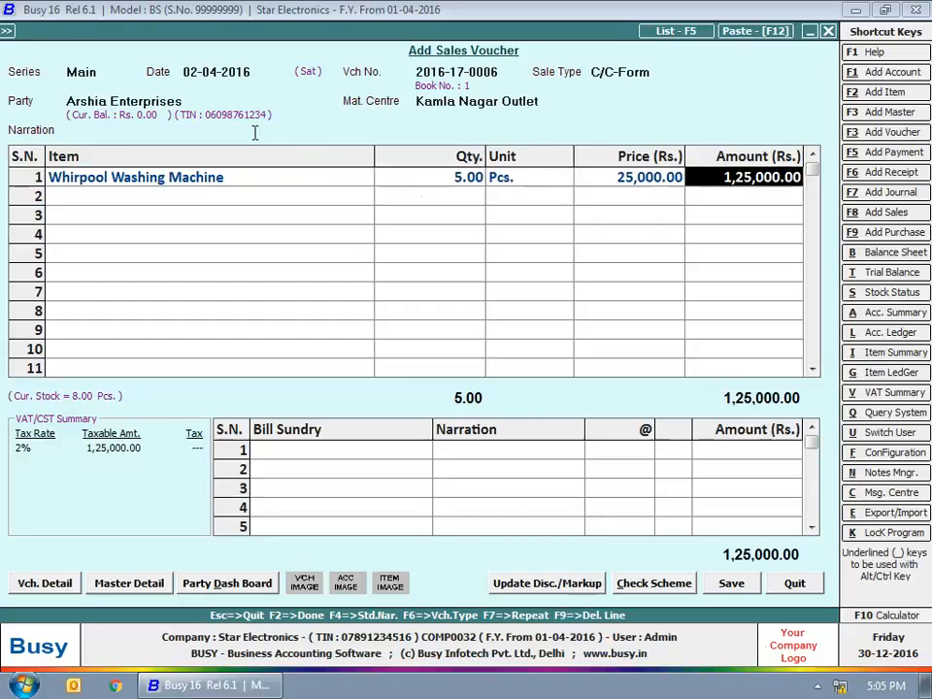
key(Return)
key(Return)
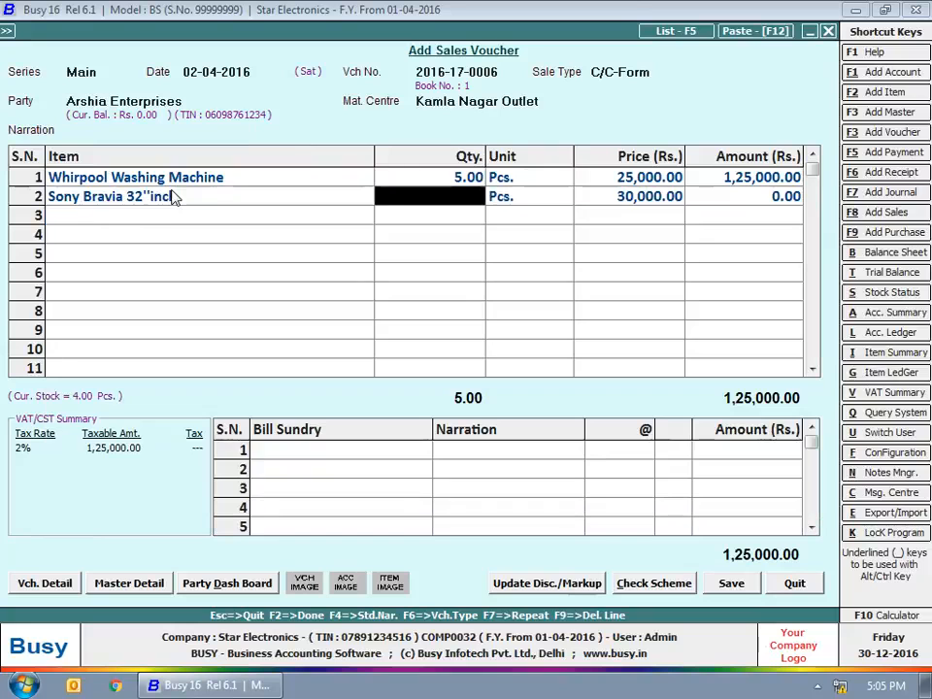
text(2)
key(Return)
key(Return)
key(Return)
key(Return)
Step: Add Central Sales Tax at 2% as a bill sundry
text(cst)
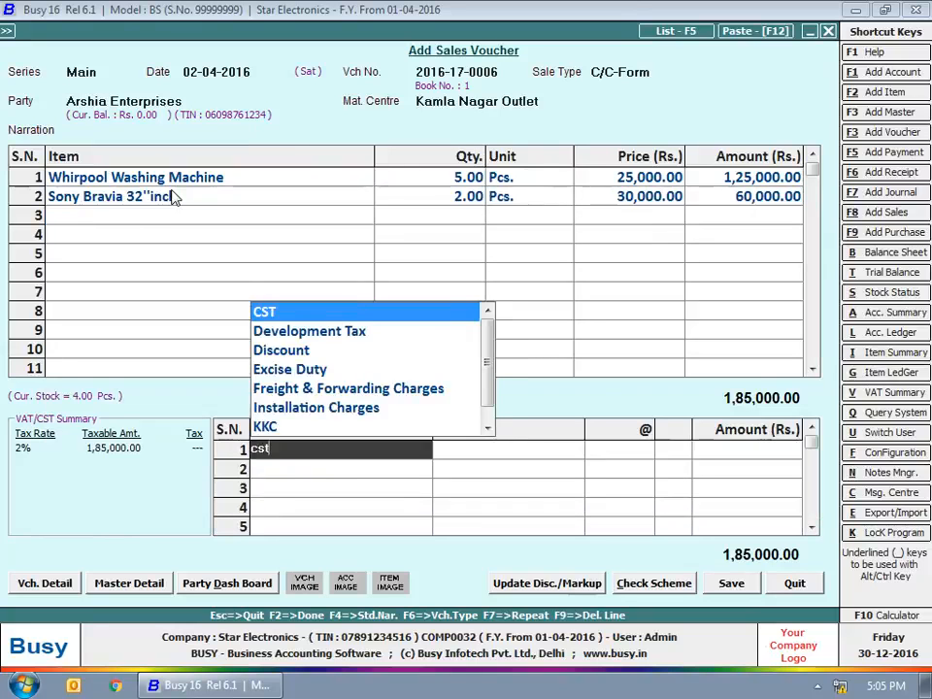
key(Return)
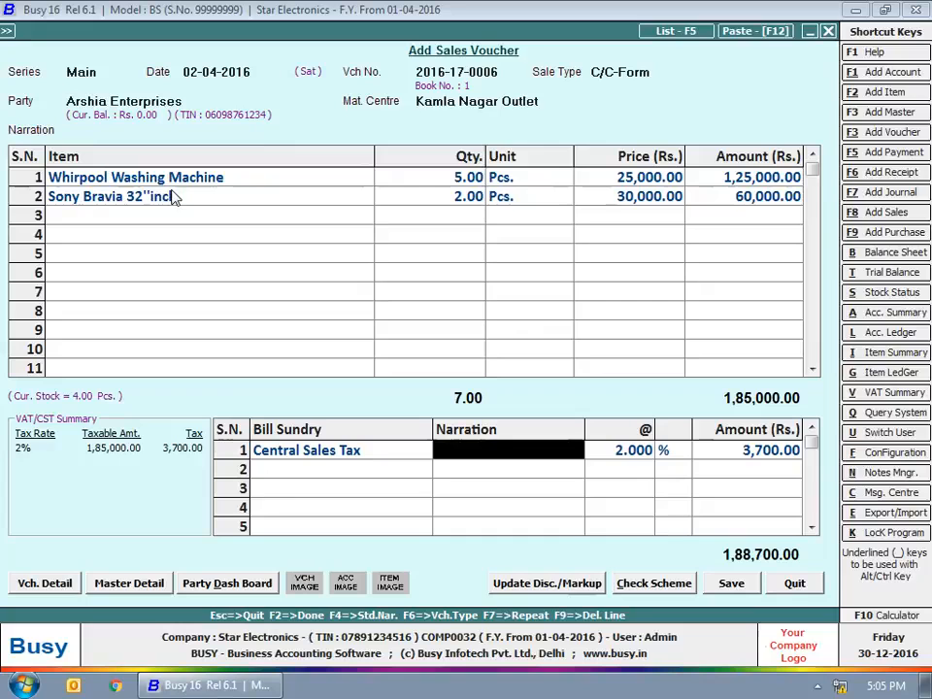
click(655, 452)
click(721, 450)
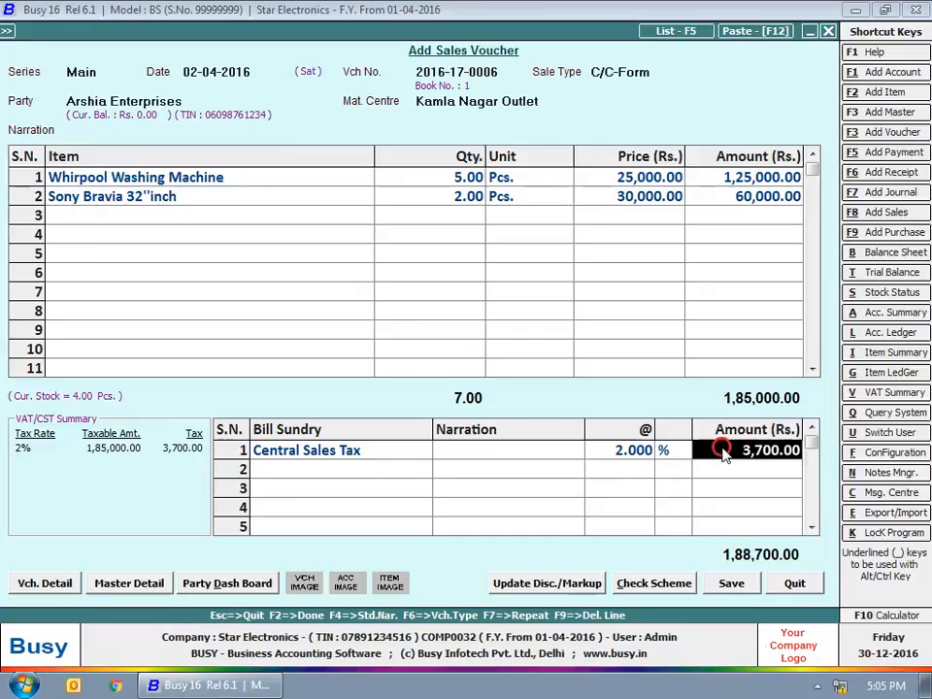
Step: Save the 1,88,700.00 voucher, confirming Form C sales tax reporting and bill-by-bill adjustment
click(745, 591)
click(64, 479)
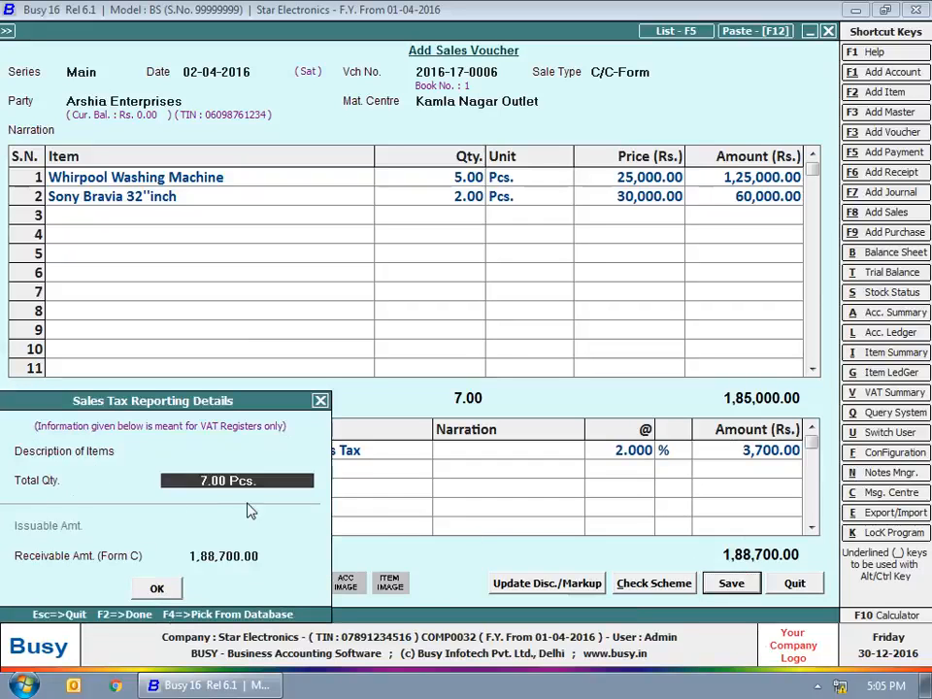
click(216, 555)
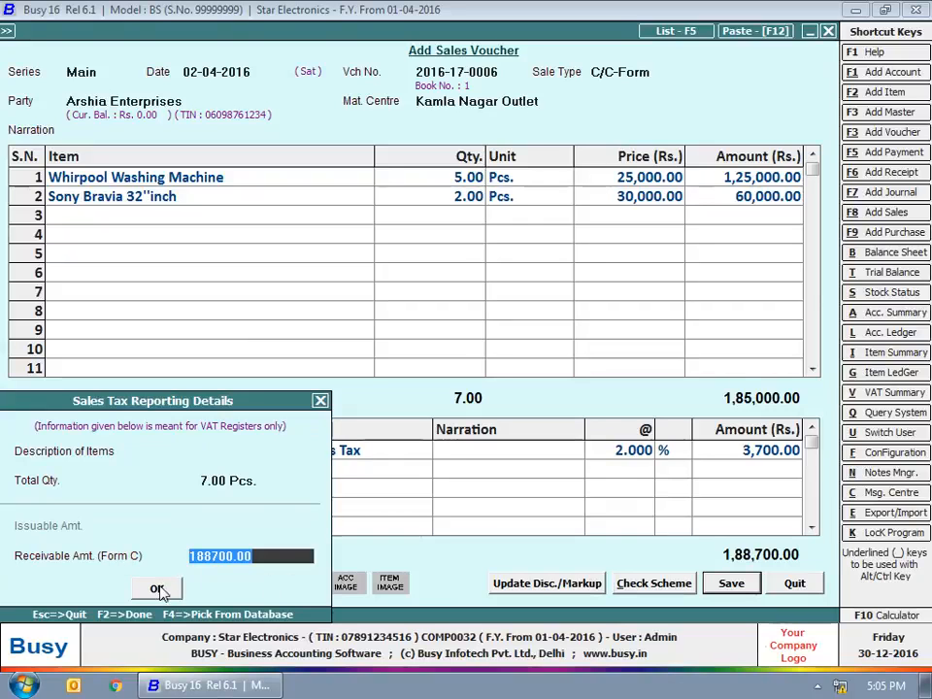
click(157, 589)
click(515, 583)
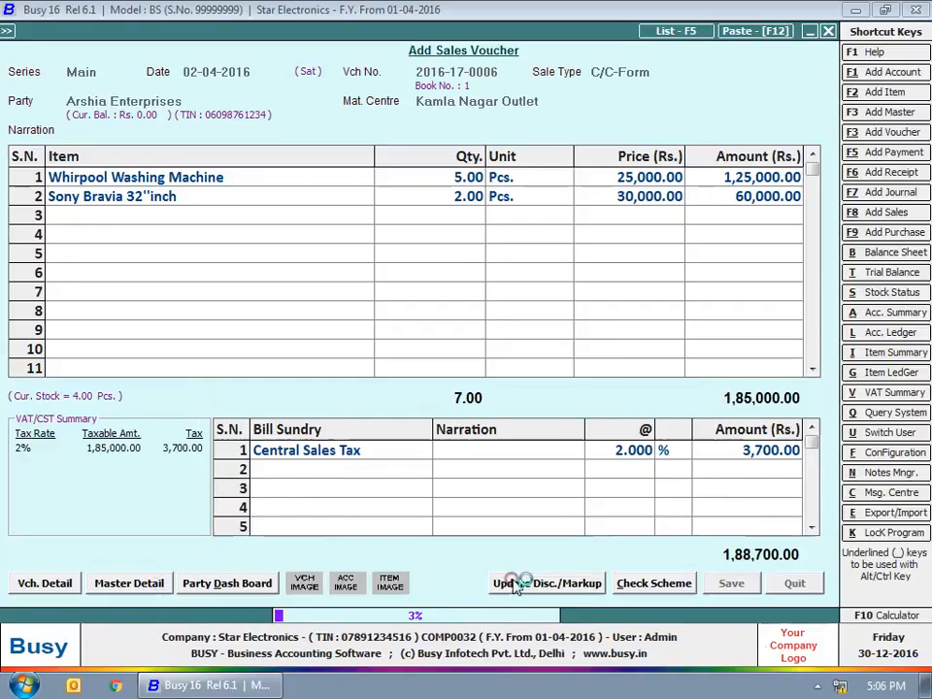
click(578, 385)
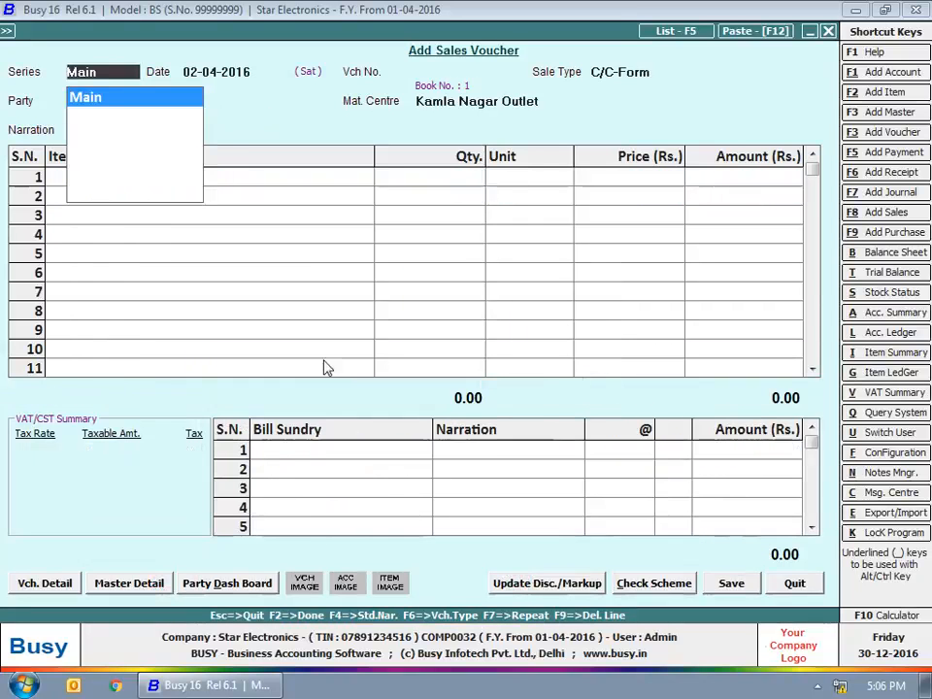
key(Return)
key(Return)
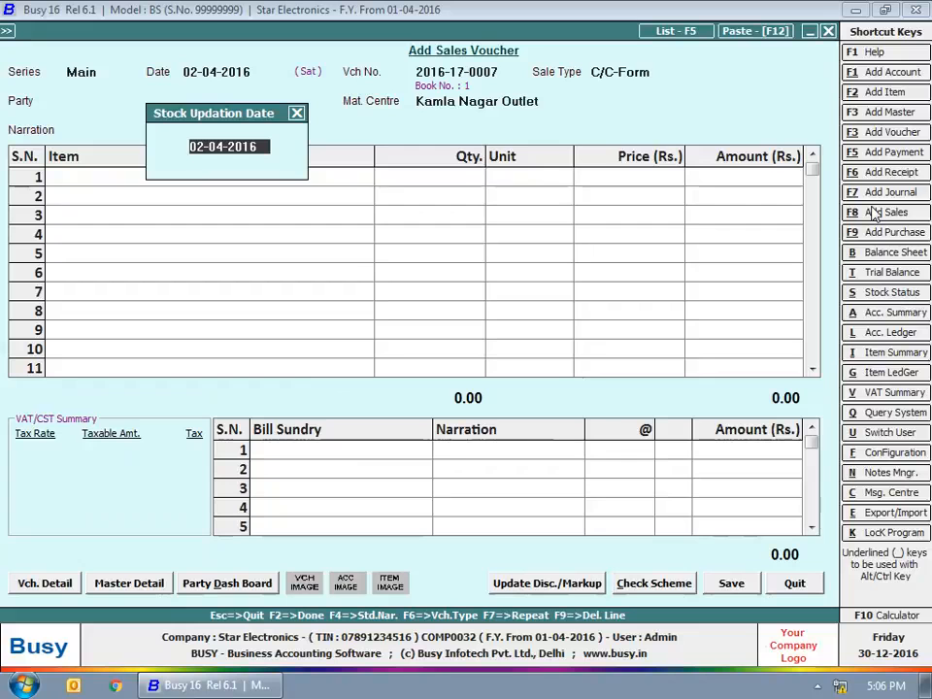
key(Return)
text(va)
key(Down)
key(Down)
key(Down)
key(Down)
Step: Set the party to Cash and insert narration 'Being Goods Sold on Cash Basis'
key(Return)
text(cash)
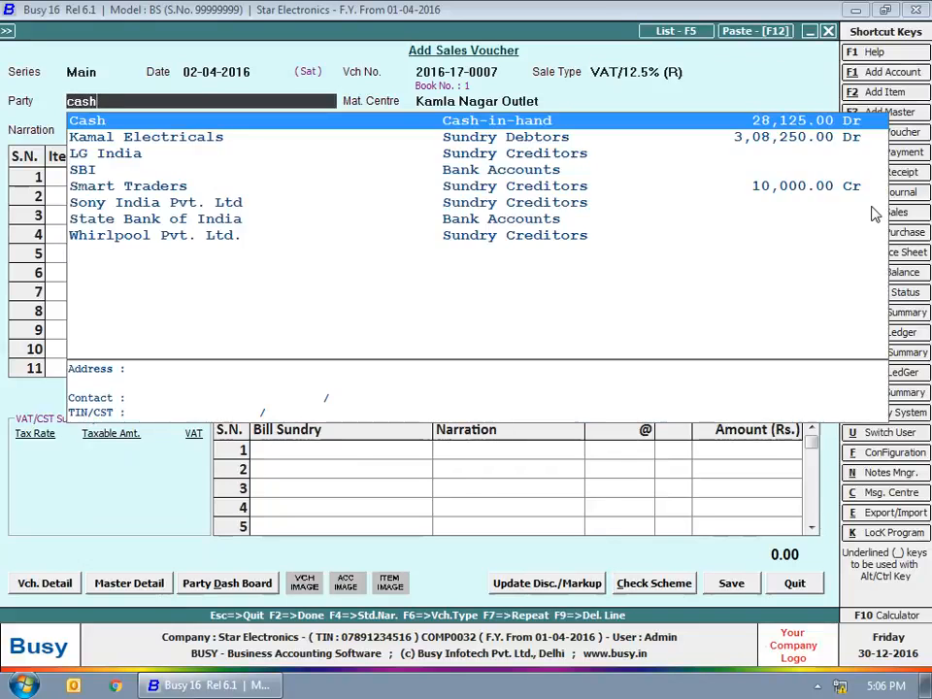
key(Return)
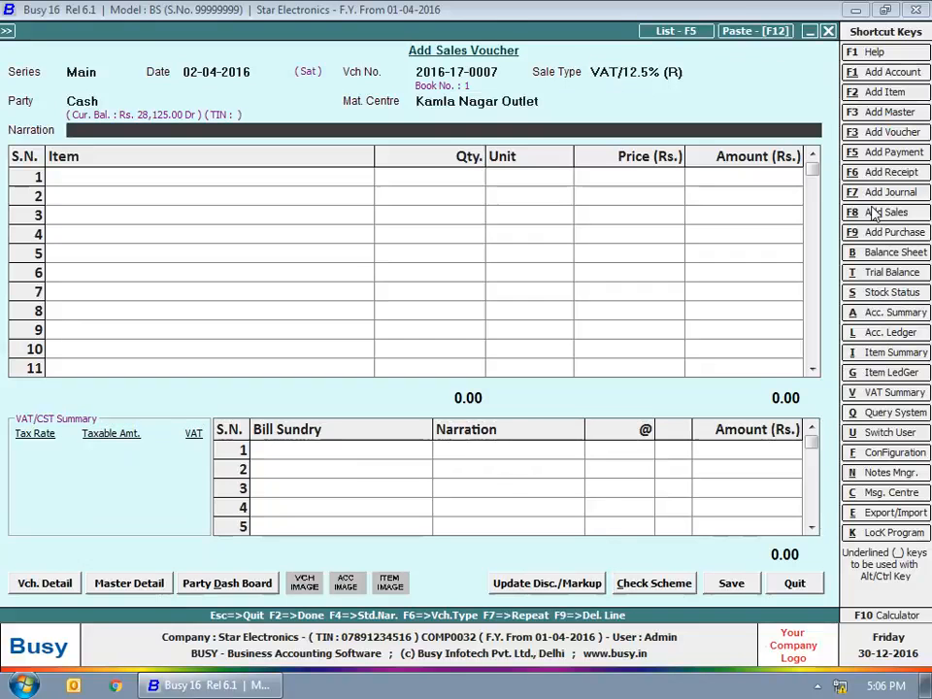
key(F4)
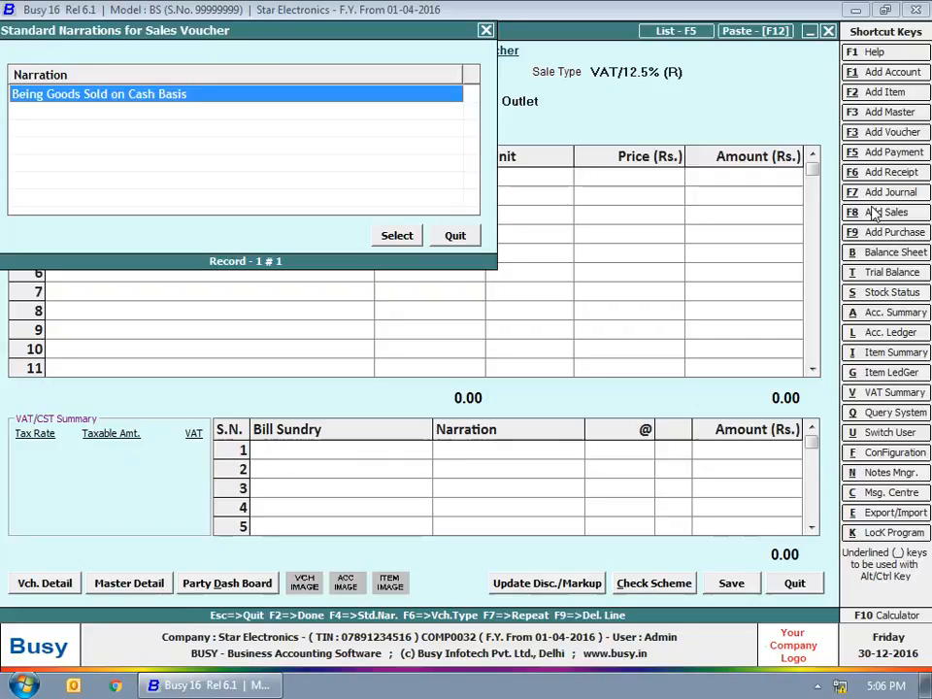
key(Return)
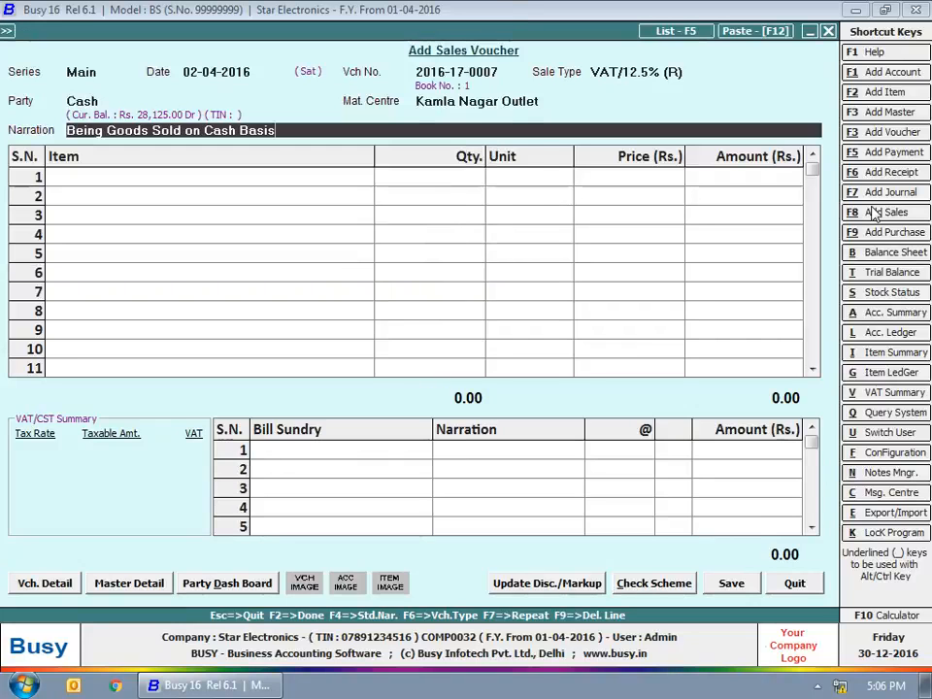
drag(67, 130, 355, 136)
Step: Abandon the cash voucher and start a VAT/12.5% (T) sale to Bright Electricals
click(790, 582)
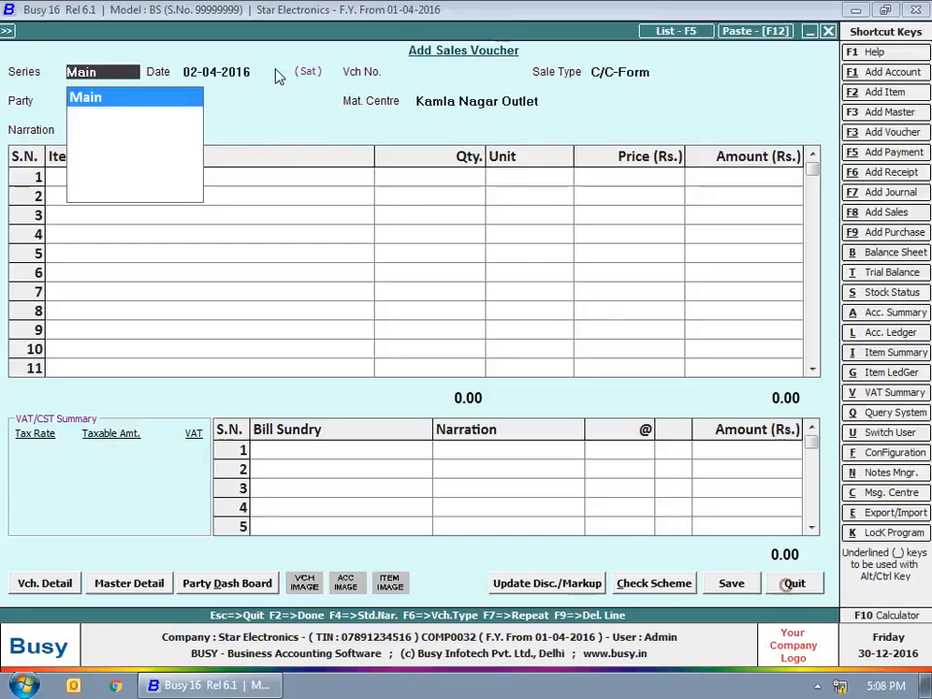
key(Return)
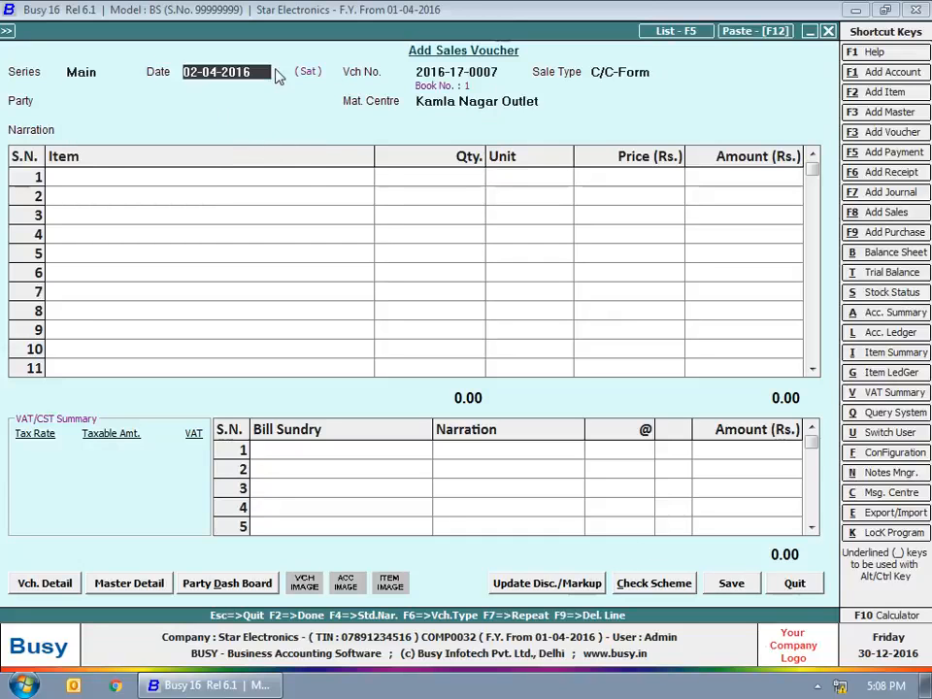
key(Return)
key(Return)
key(Down)
key(Down)
key(Down)
key(Down)
key(Down)
key(Down)
key(Down)
key(Down)
key(Down)
key(Return)
text(br)
key(Return)
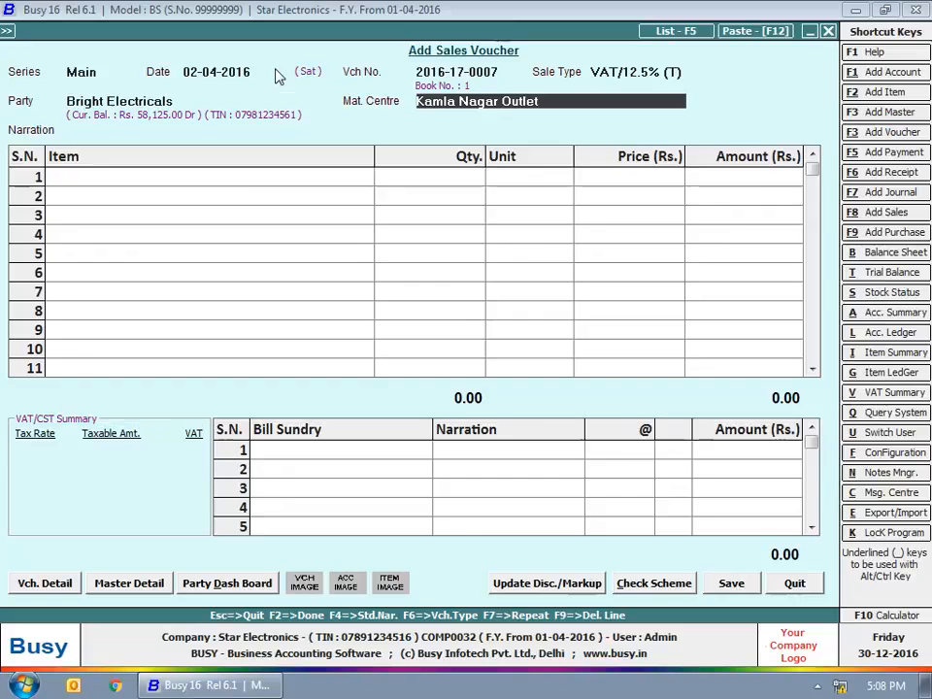
Step: Add one LG Air Conditioner 1.5 Ton from Kamla Nagar Outlet in row 1
key(Return)
key(Return)
text(lg)
key(Down)
key(Return)
text(1)
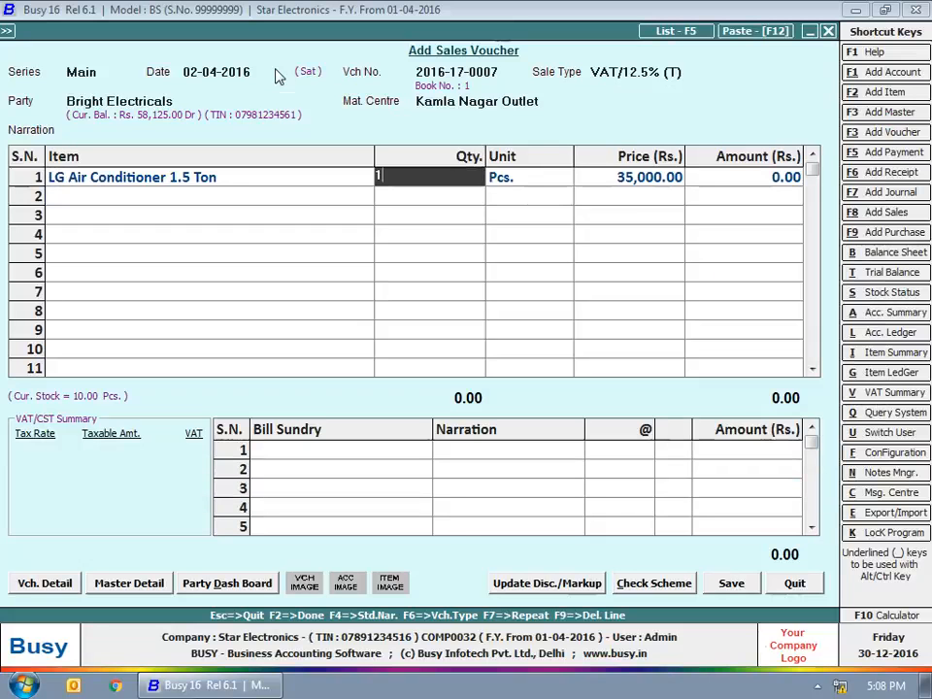
key(Return)
key(Return)
Step: Add VAT and 500 installation charges as sundries and save the 39,875 voucher
key(Return)
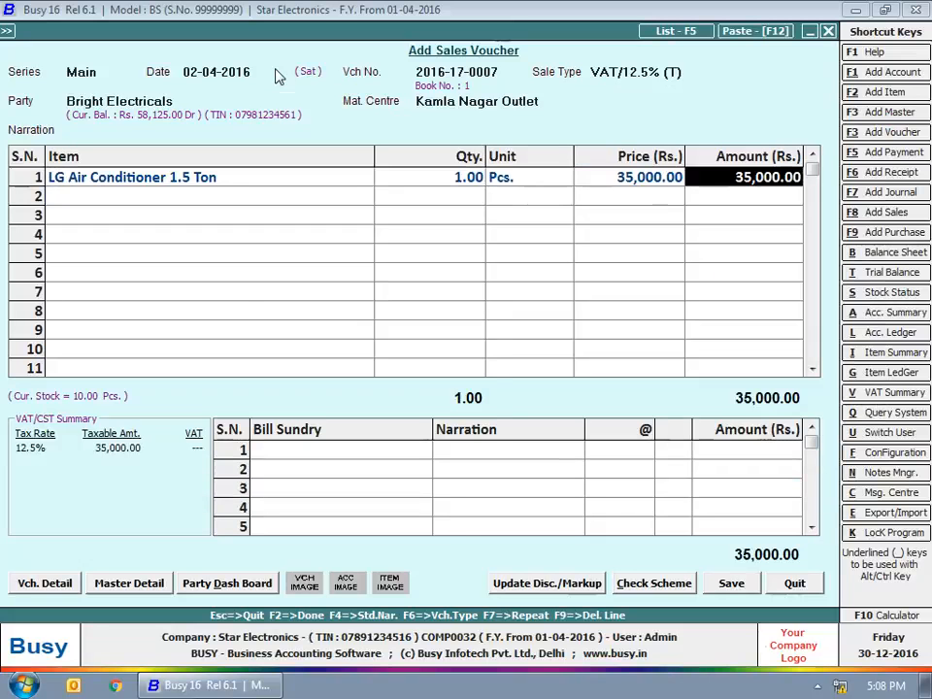
key(Return)
key(Return)
text(vat)
key(Return)
key(Return)
key(Return)
text(ins)
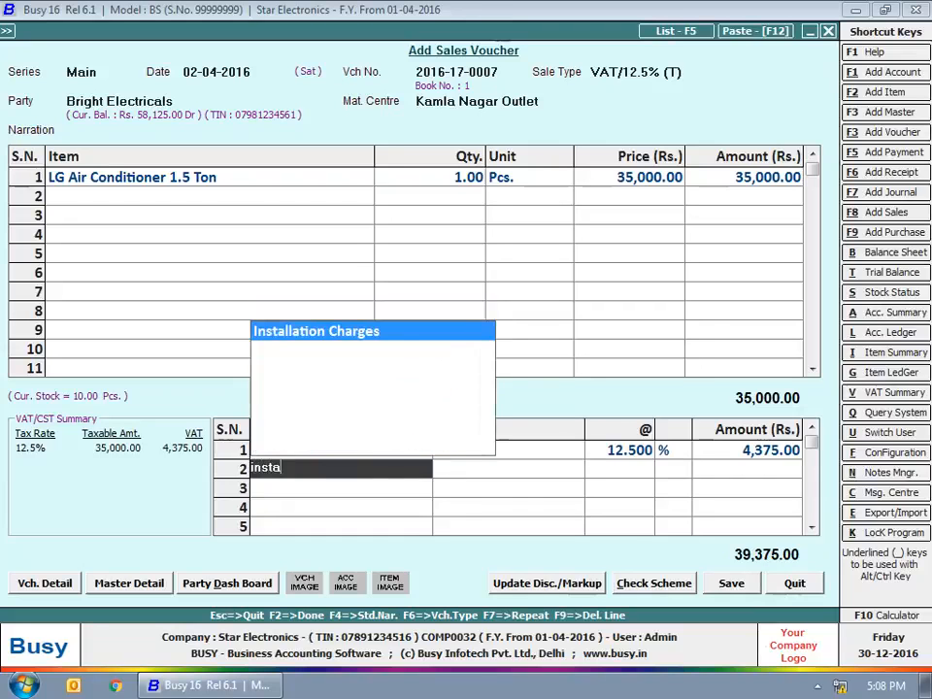
text(ta)
key(Return)
key(Return)
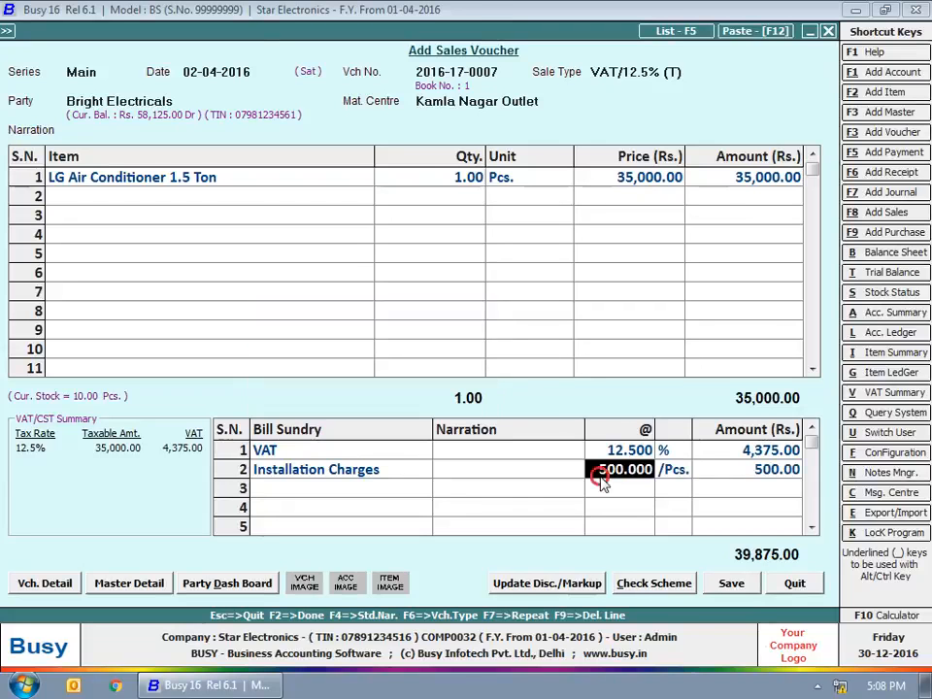
key(Return)
key(Return)
click(730, 582)
click(515, 582)
Step: Skip printing, then view an existing Main series sales voucher in Modify and close it
key(n)
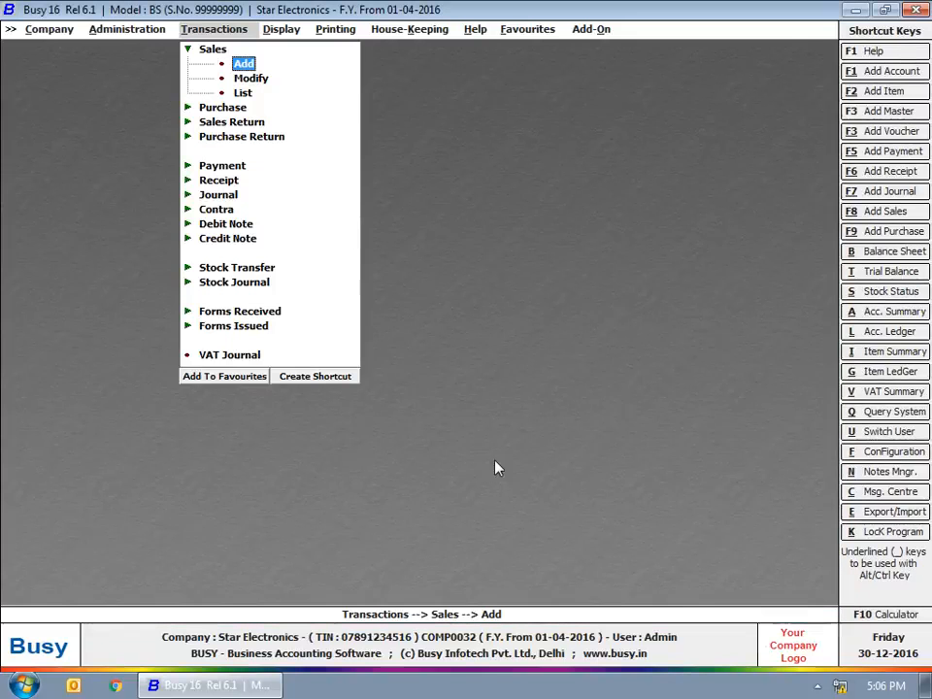
click(254, 82)
click(216, 104)
key(Return)
key(Return)
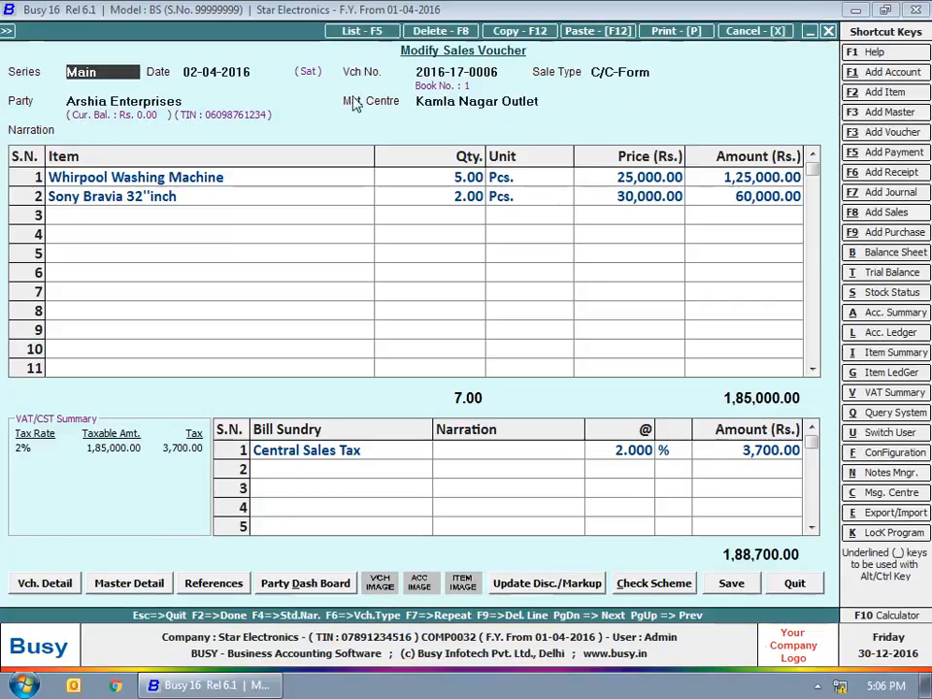
key(Escape)
key(Escape)
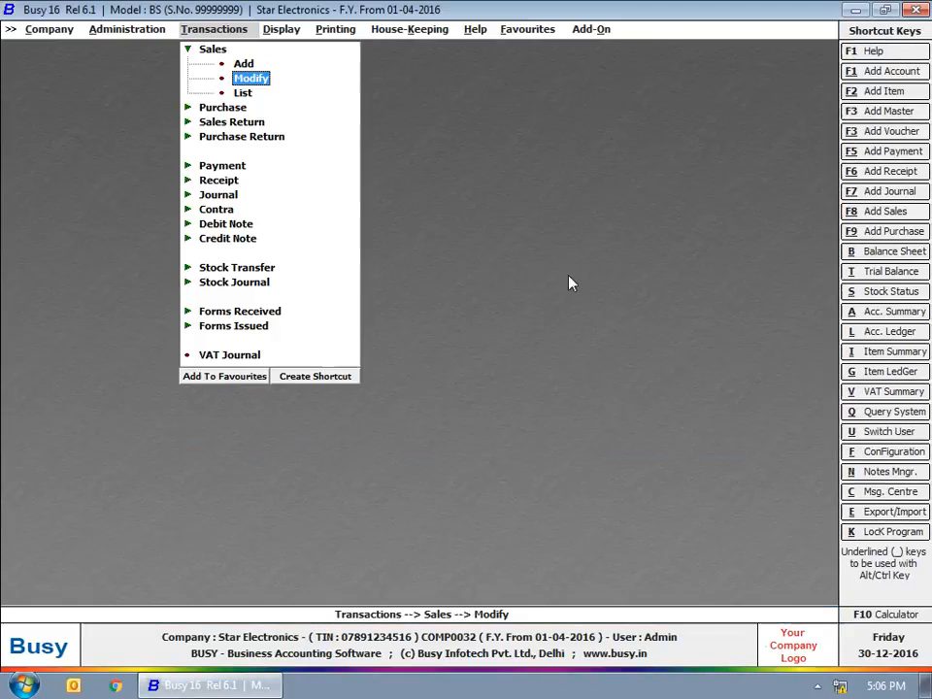
Step: Display the list of all sales vouchers on screen, then expand Sales Return
click(245, 94)
click(427, 377)
key(Return)
key(Return)
key(Return)
key(Return)
key(Return)
key(Return)
key(Return)
key(Return)
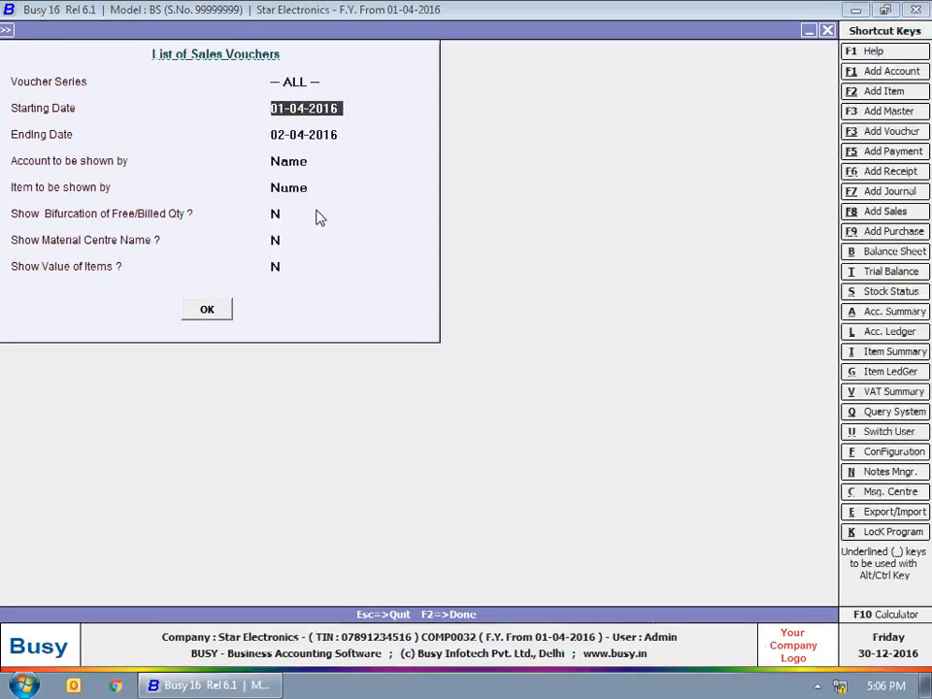
key(Return)
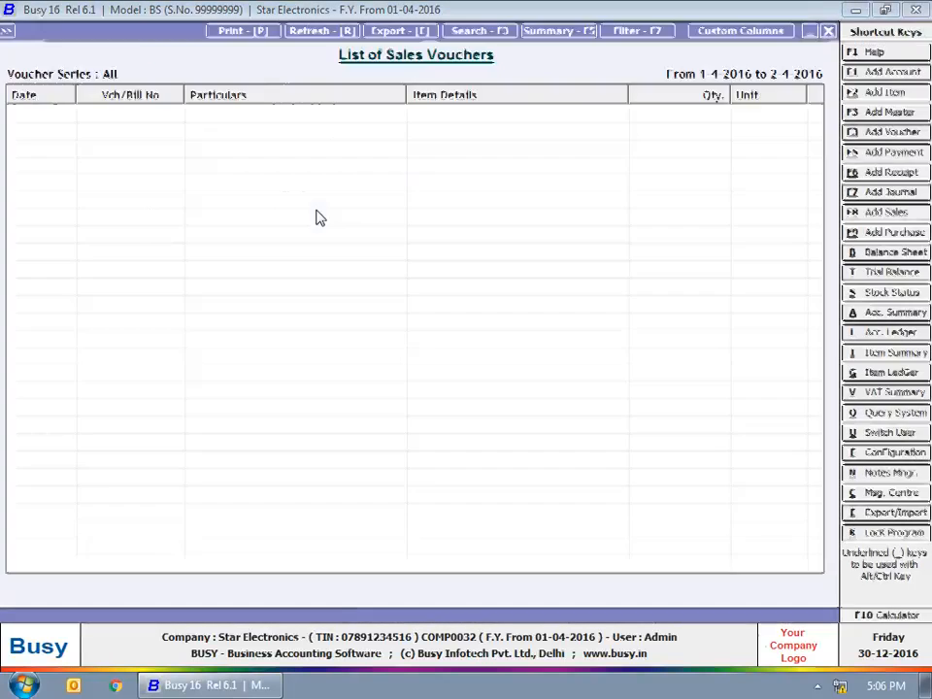
key(Escape)
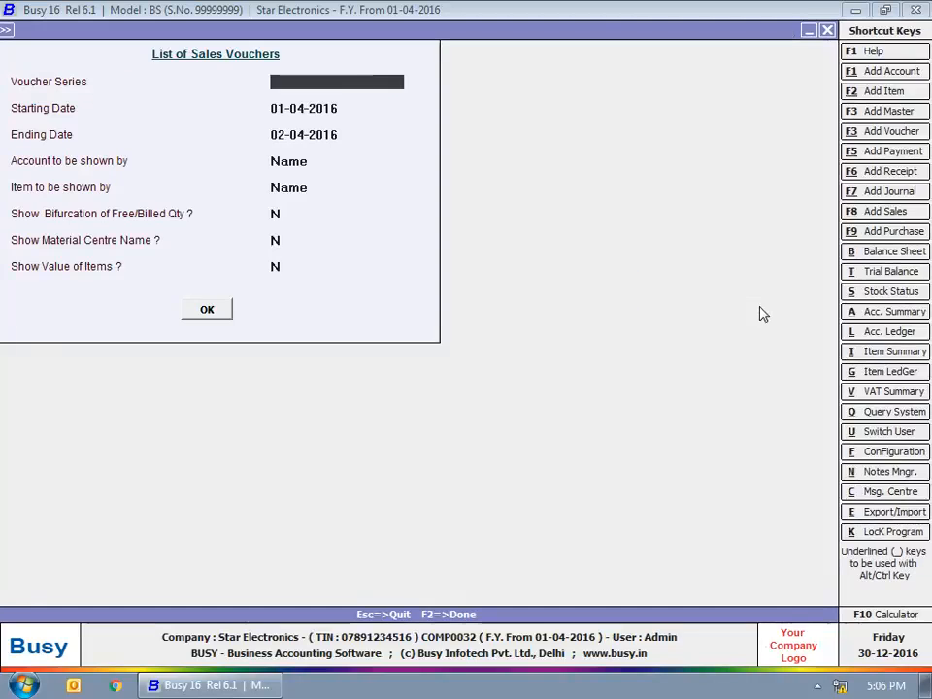
key(Escape)
key(Escape)
click(242, 78)
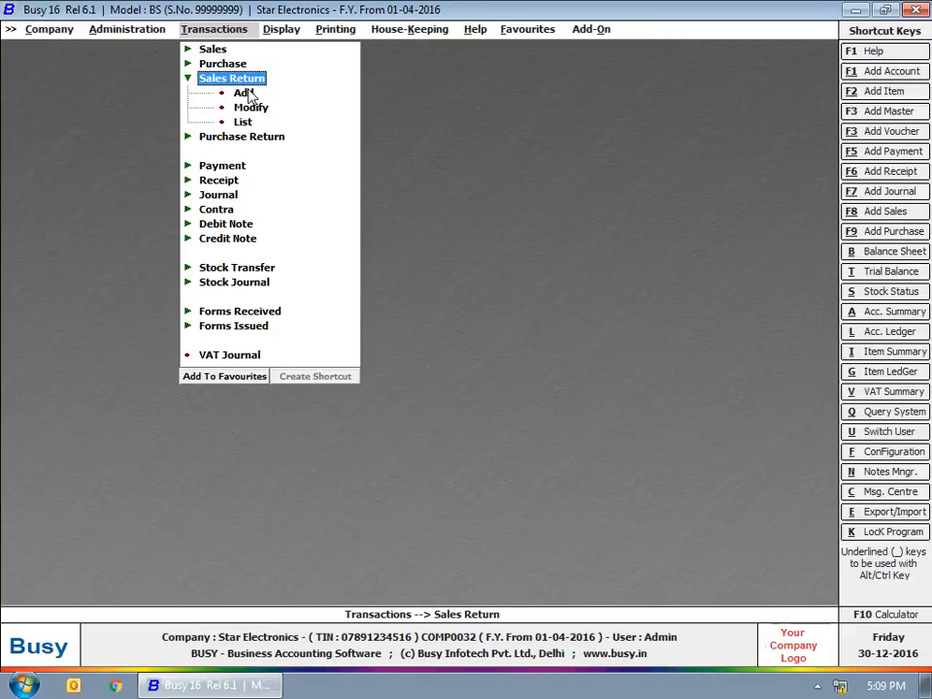
Step: Start a sales return dated 05-04-2016, type VAT/12.5% (T), party Bright Electricals
click(242, 94)
key(Return)
text(5-04)
key(Return)
key(Return)
text(vat)
key(Down)
key(Down)
key(Down)
key(Down)
key(Down)
key(Return)
text(bri)
key(Return)
text(2016-17)
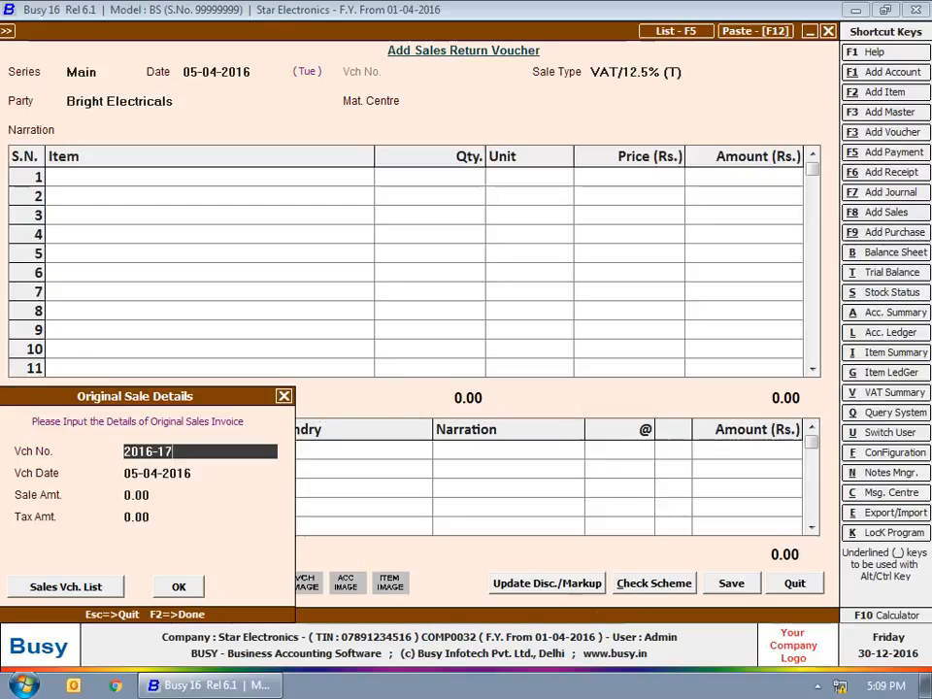
text(-0001)
key(Return)
key(Return)
key(Return)
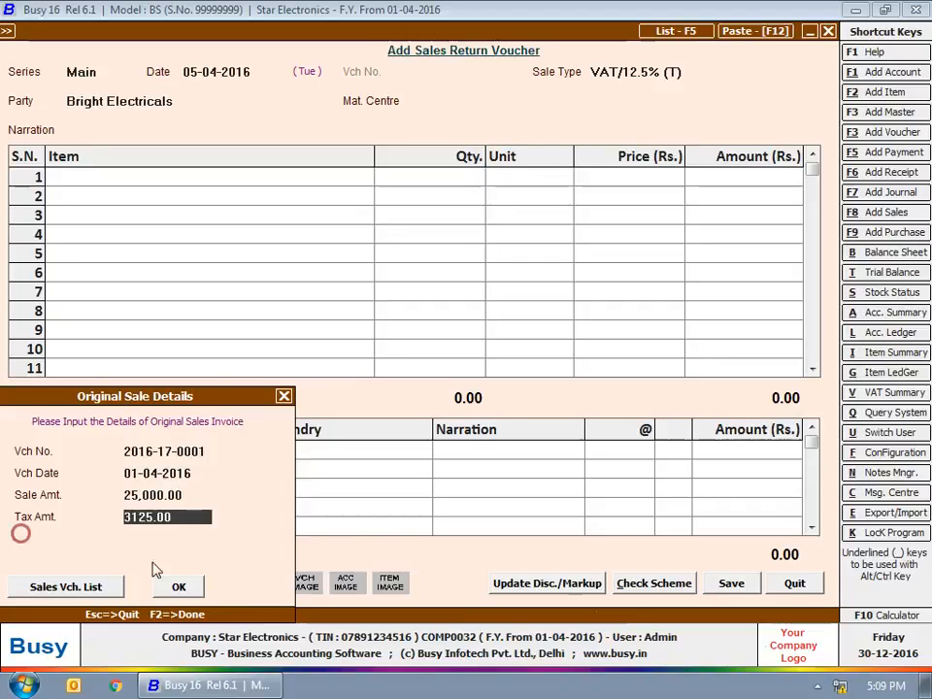
click(78, 587)
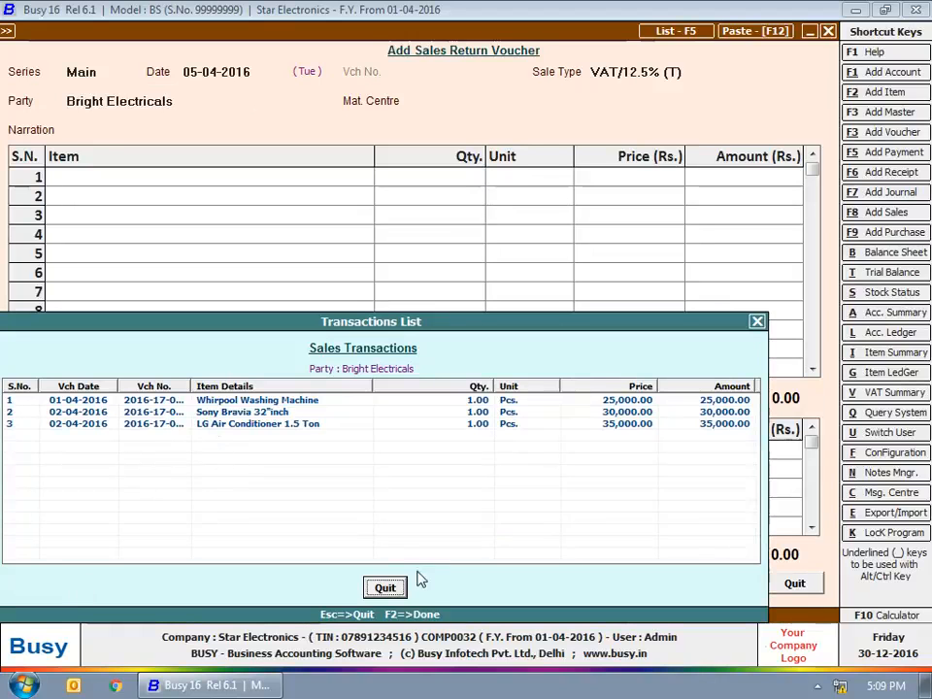
click(386, 587)
click(178, 586)
Step: Return one Whirpool Washing Machine from Kamla Nagar Outlet with VAT added as sundry
key(Return)
key(Return)
key(Return)
text(1)
key(Return)
key(Return)
key(Return)
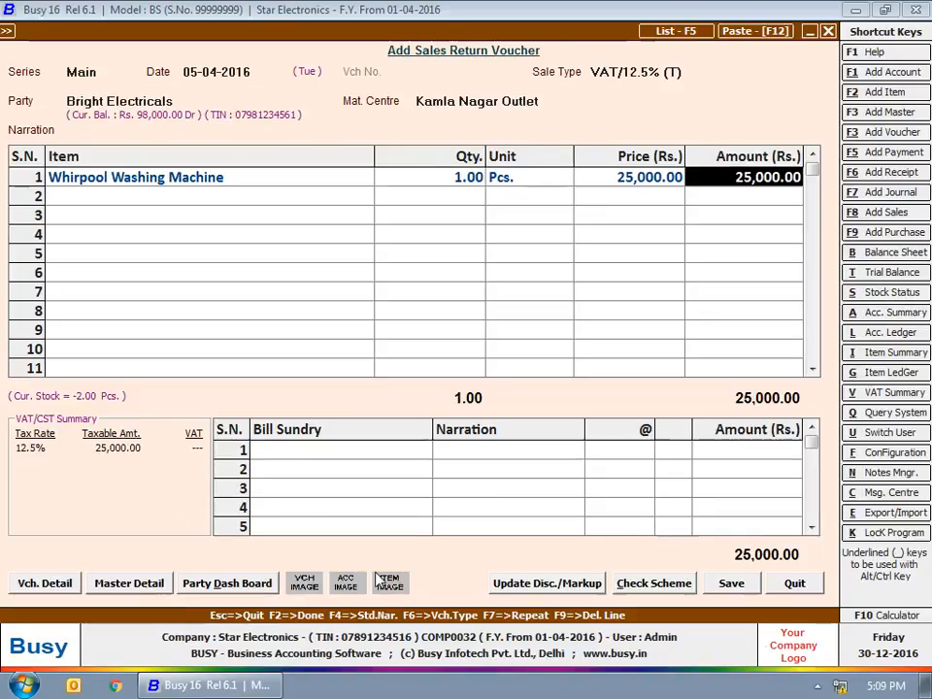
key(Return)
key(Return)
text(vat)
key(Return)
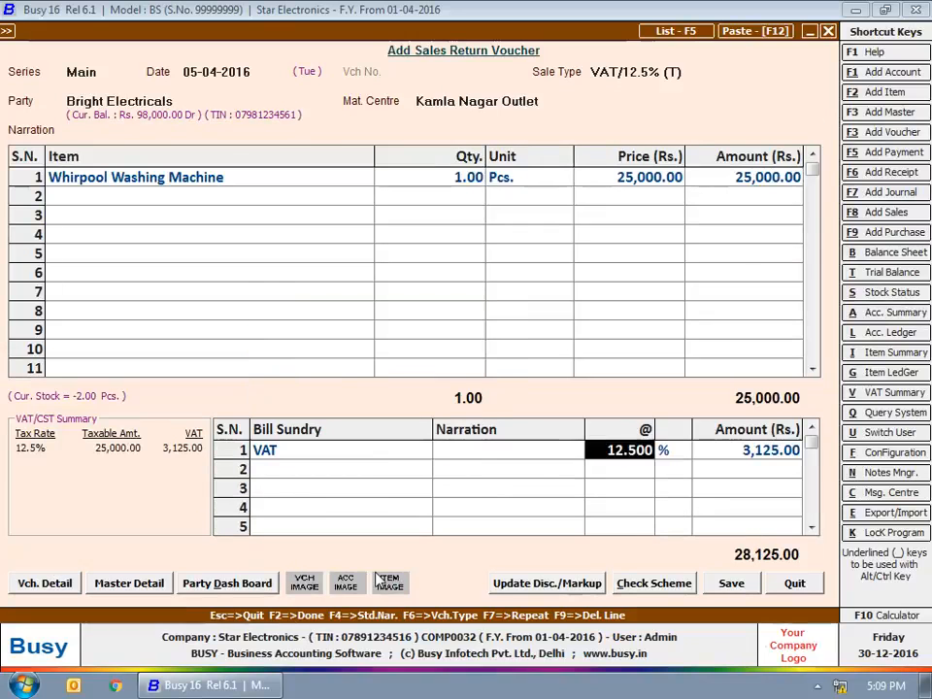
key(F2)
key(Return)
key(Return)
key(Return)
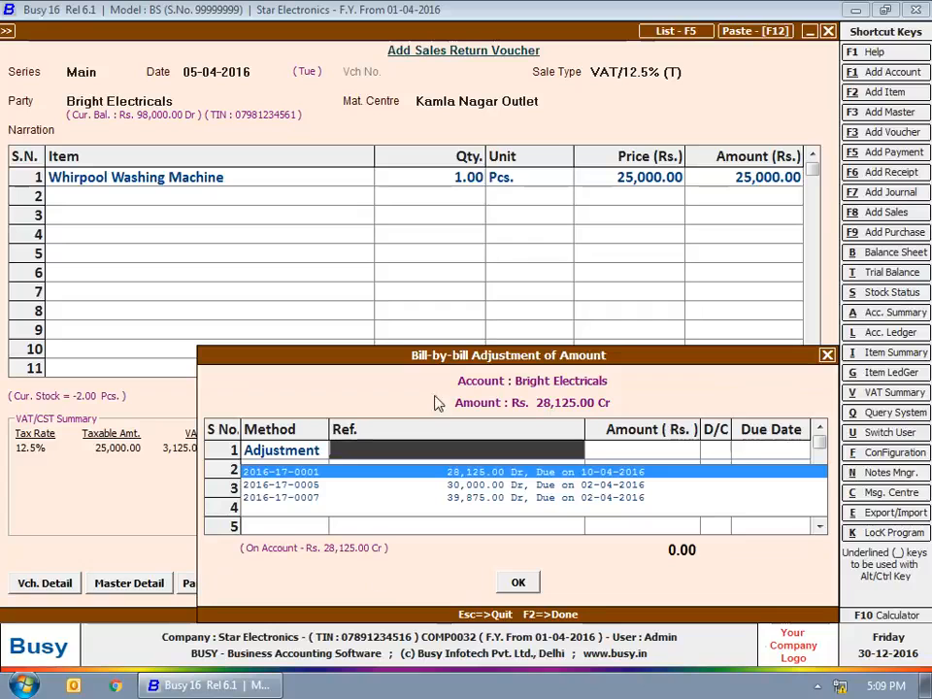
key(Return)
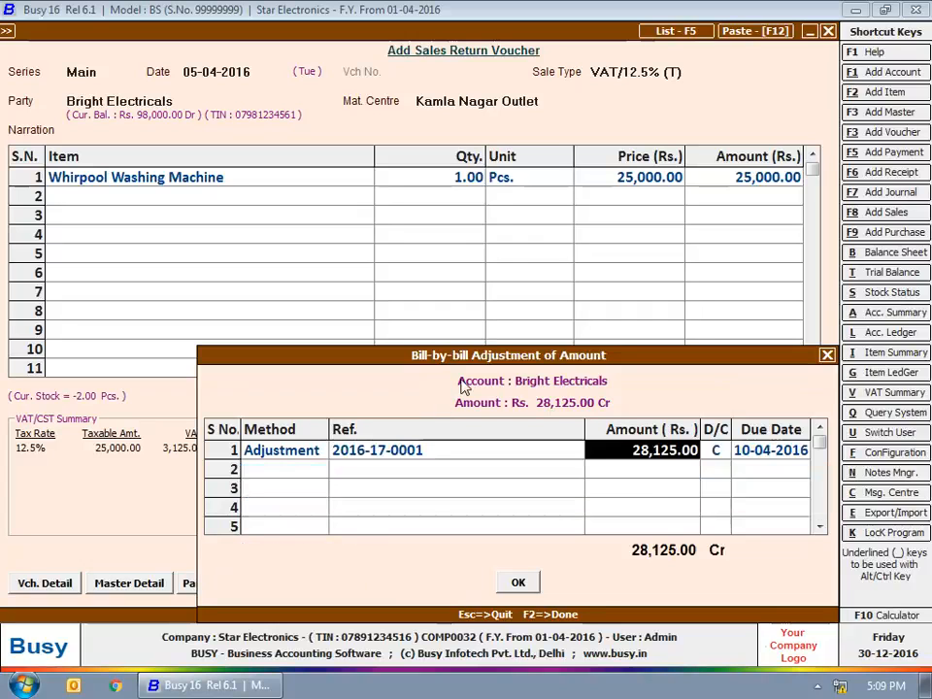
key(Return)
key(Return)
key(Return)
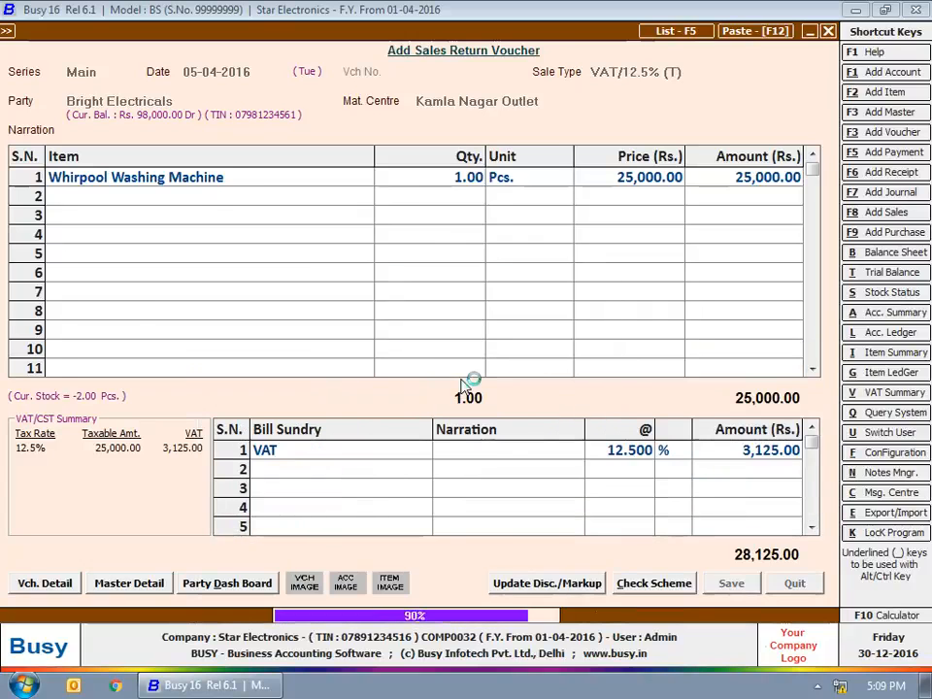
key(Escape)
key(Escape)
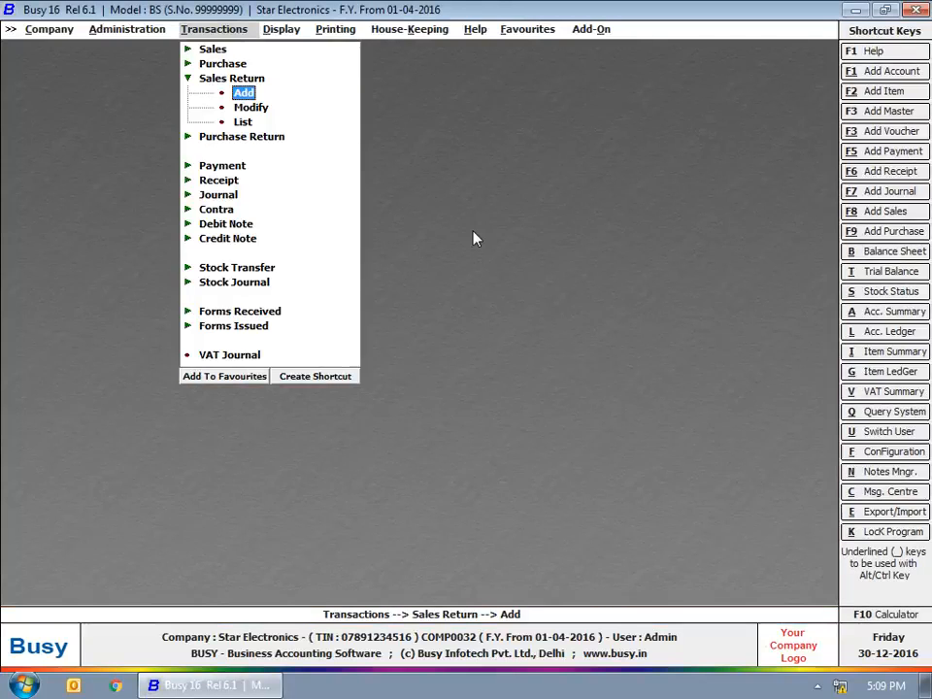
Step: Collapse Sales Return and expand Purchase to show its Add, Modify and List options
click(231, 77)
click(223, 64)
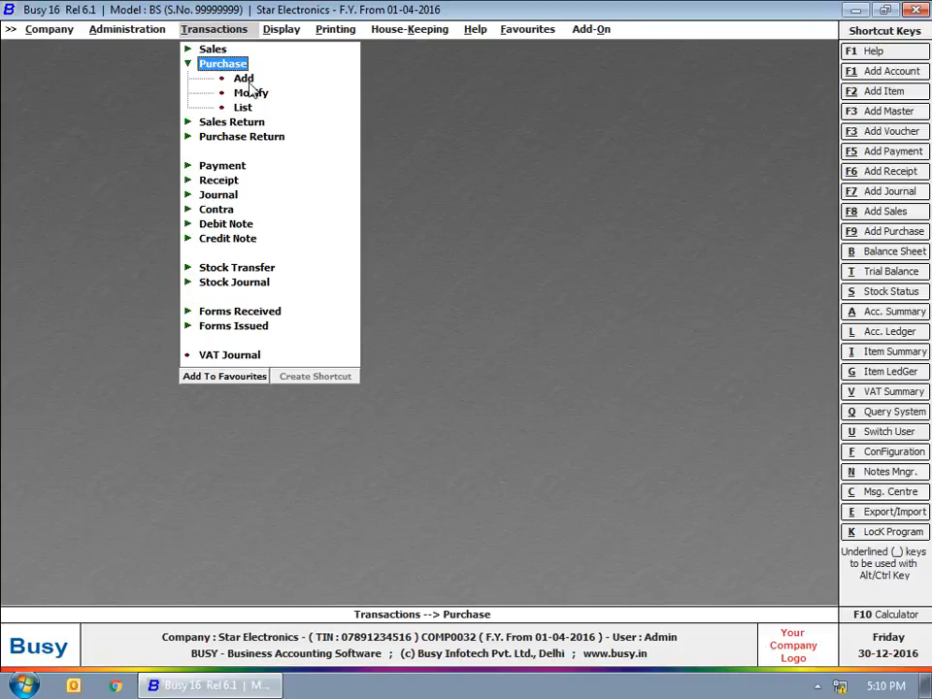
Step: Start purchase voucher 256 dated 10-04-2016 in series Main with purchase type VAT/12.5% (T)
click(245, 79)
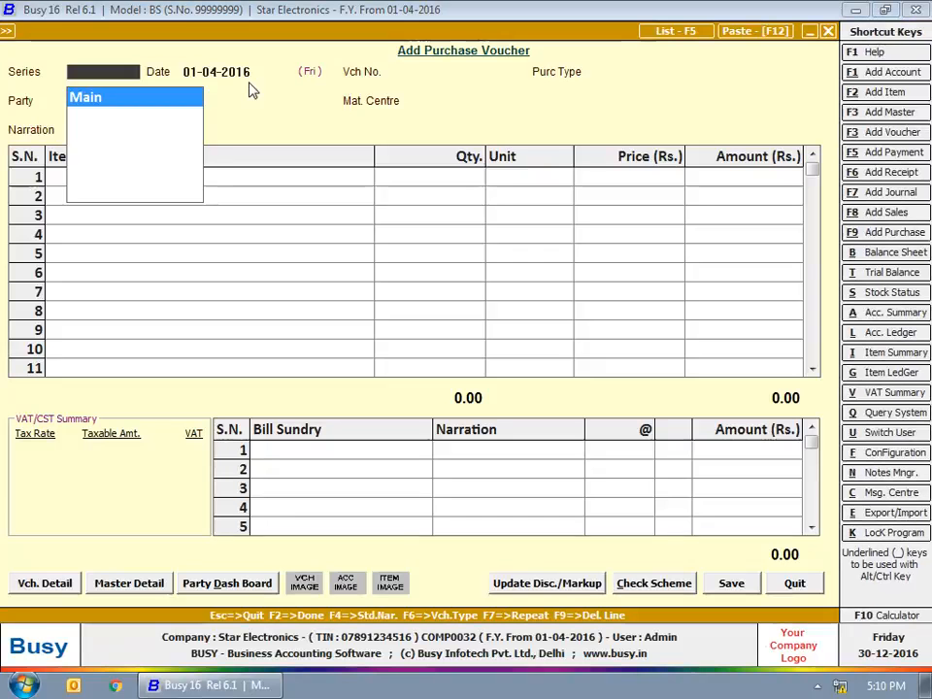
key(Return)
text(10-4)
key(Return)
text(256)
key(Return)
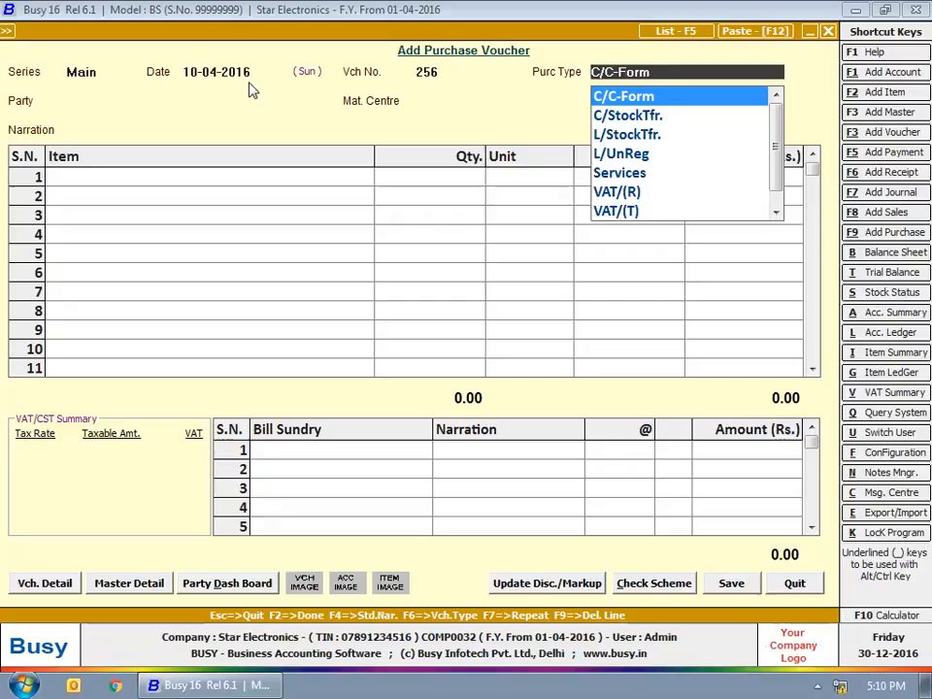
text(vat)
key(Down)
key(Down)
key(Down)
key(Down)
key(Down)
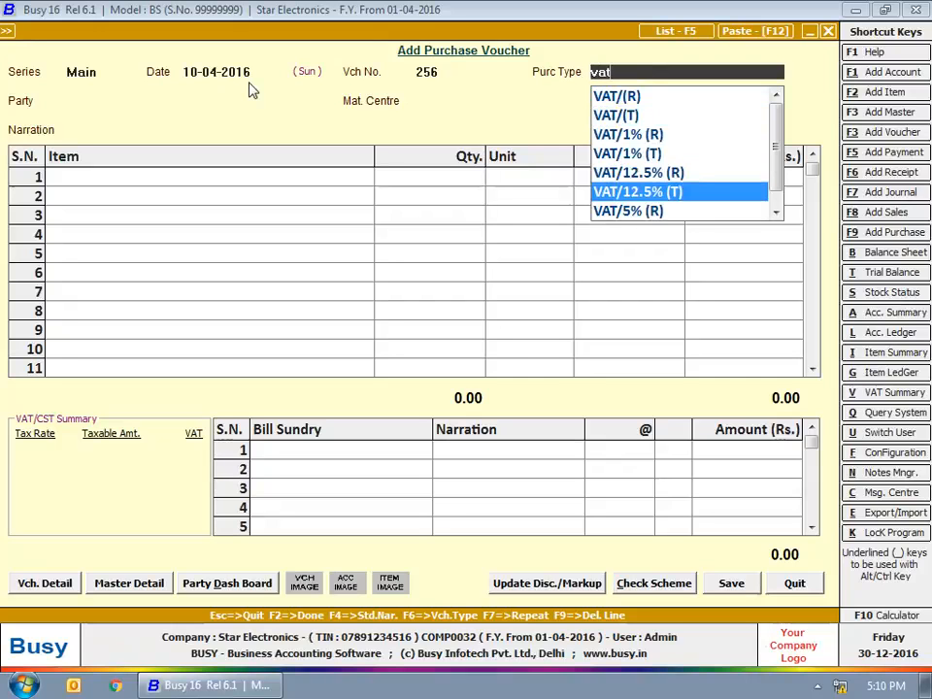
key(Return)
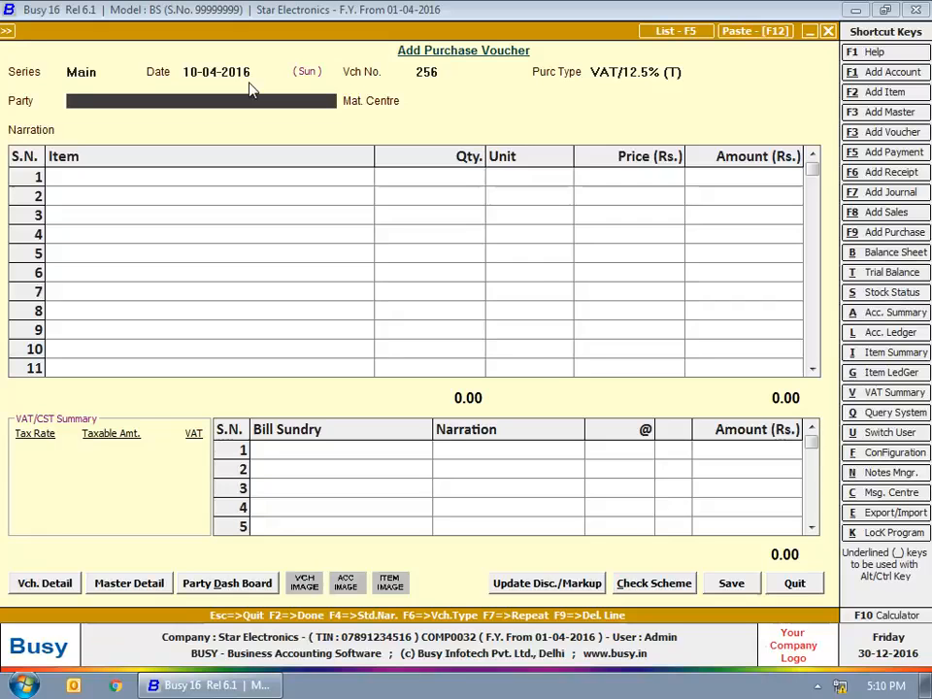
Step: Enter party LG India, Main Store, 20 LG Air Conditioner 1.5 Ton, and VAT sundry
text(lg)
key(Return)
text(ma)
key(Return)
key(Return)
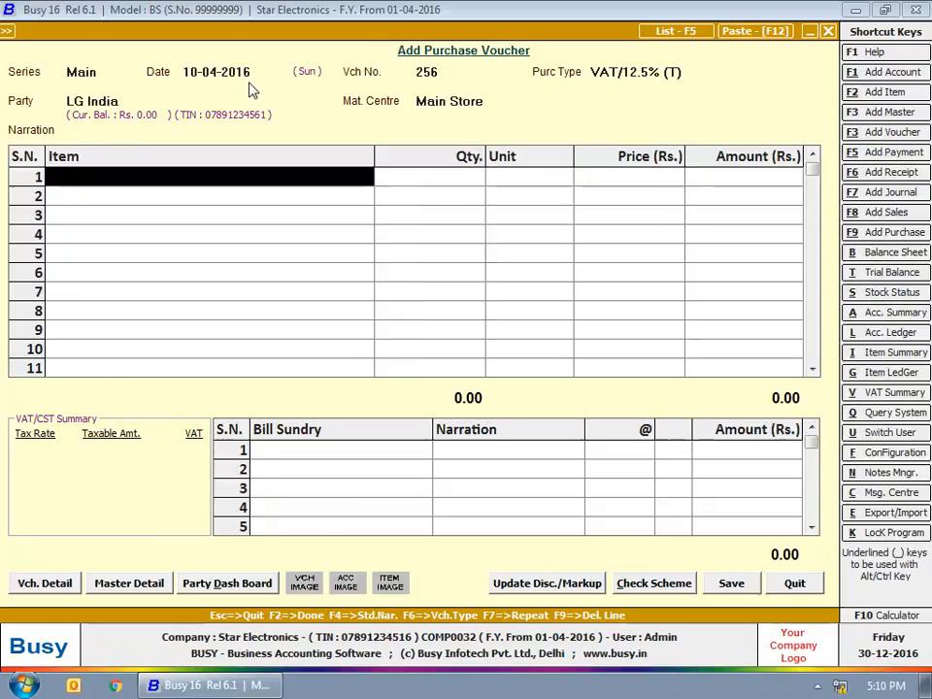
text(l)
key(Return)
text(20)
key(Return)
key(Return)
key(Return)
key(Return)
key(Return)
text(vat)
key(Return)
key(Return)
key(Return)
key(Return)
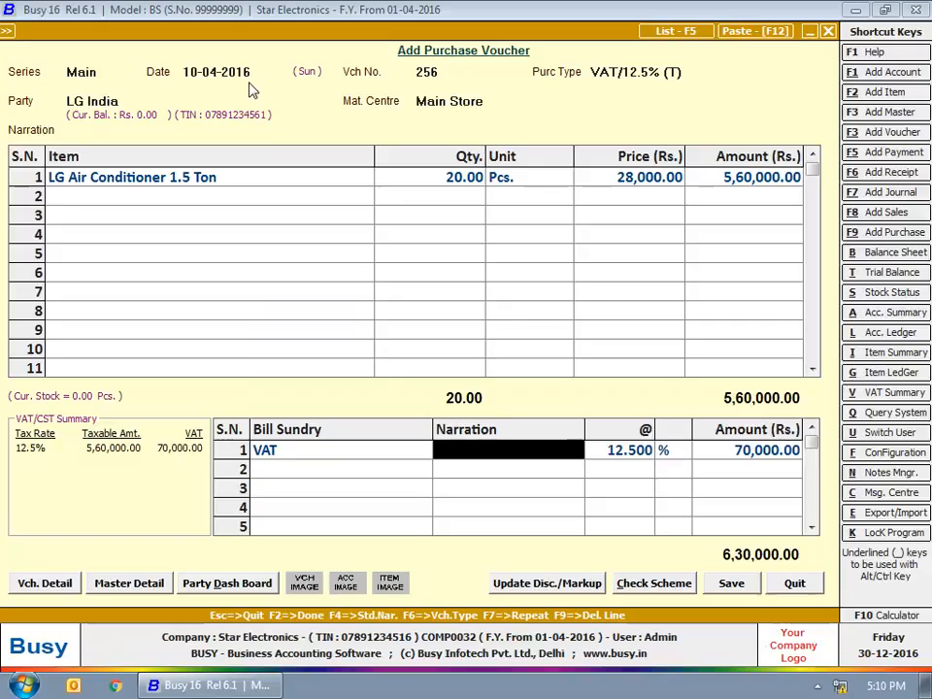
Step: Save the voucher with bill 256 as a new reference and close the purchase form
key(F2)
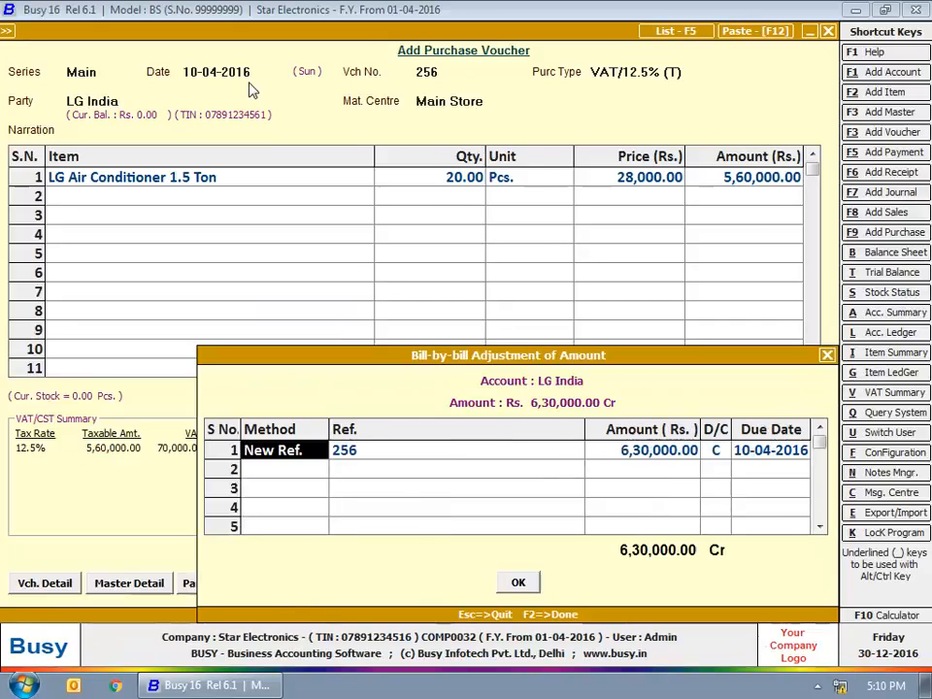
key(F2)
key(Return)
key(Return)
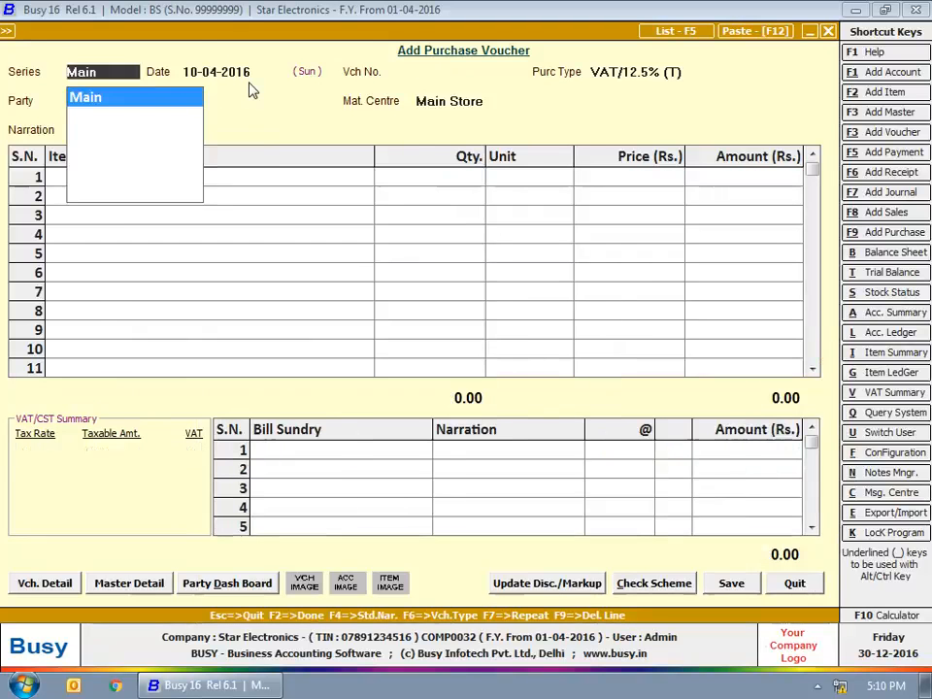
key(Escape)
key(Escape)
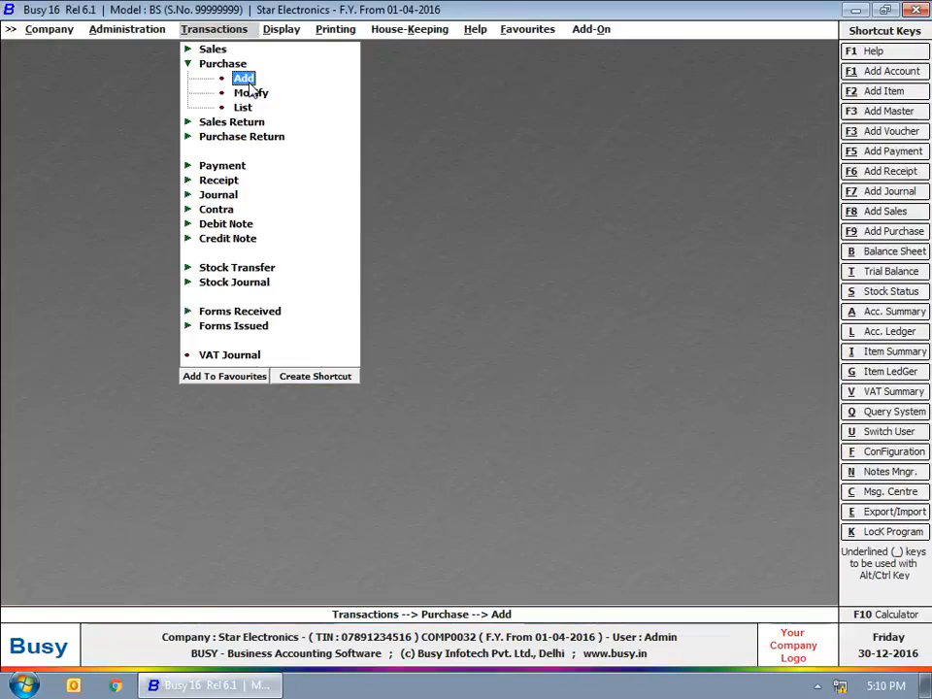
key(Escape)
Step: Start a purchase return dated 15-04-2016 with purchase type VAT/12.5% (T)
click(214, 93)
click(233, 107)
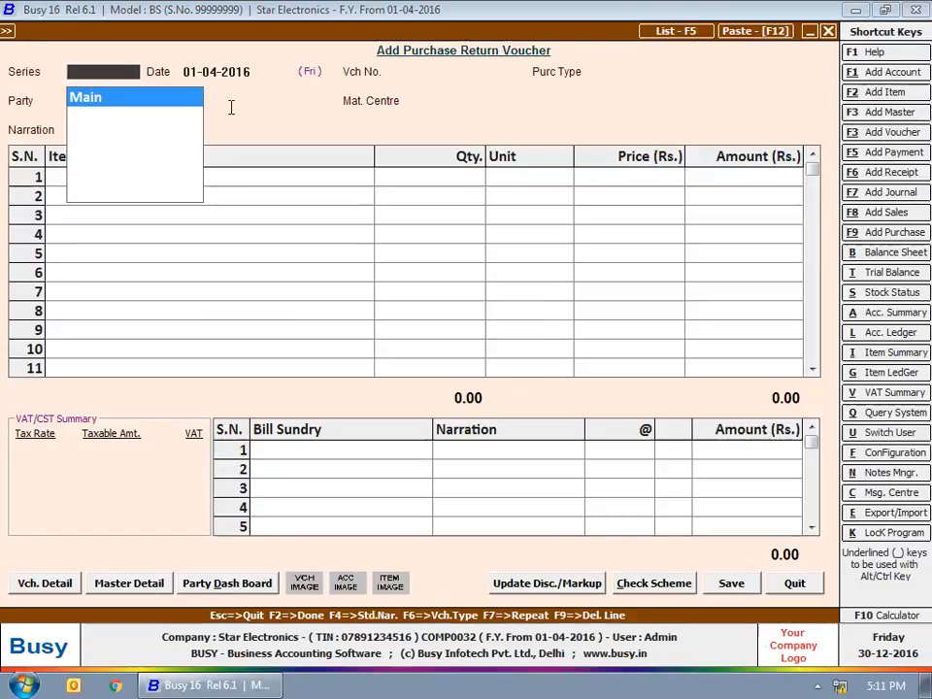
key(Return)
text(1)
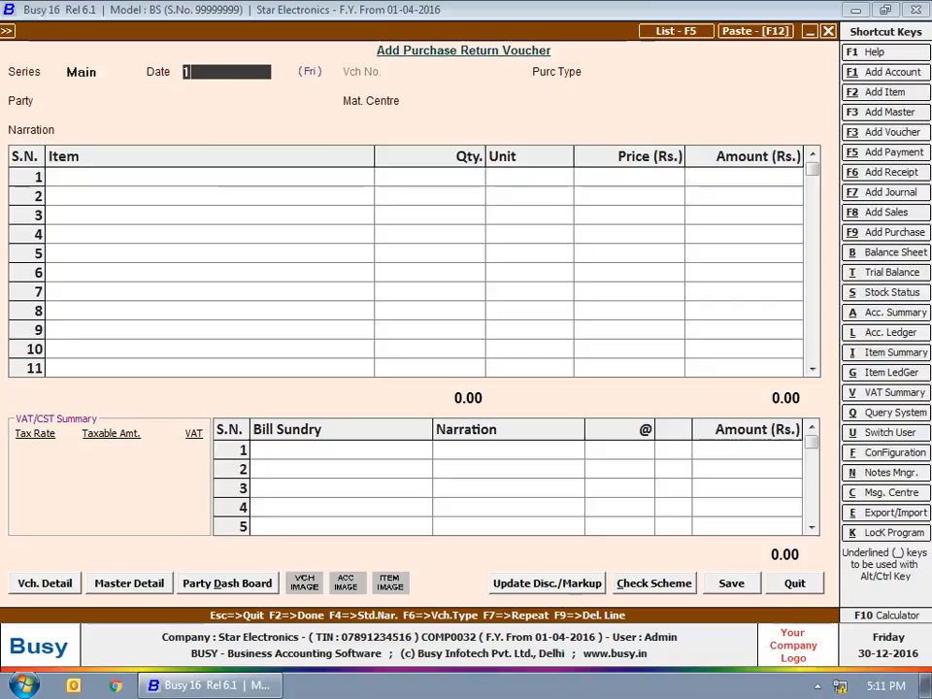
text(5-04-2016)
key(Return)
key(Return)
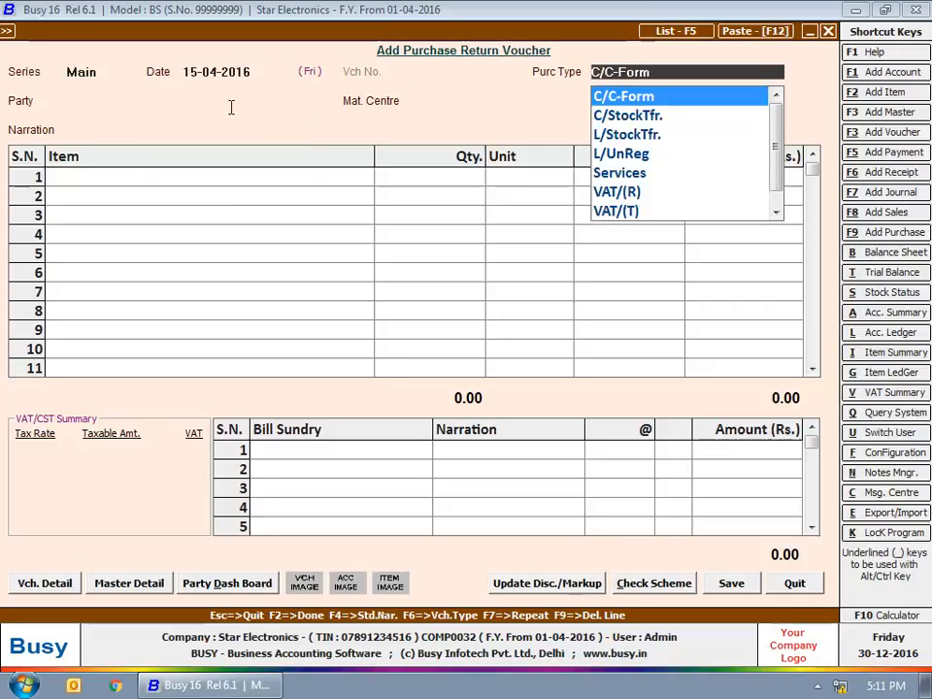
text(vat)
key(Down)
key(Down)
key(Down)
key(Down)
key(Down)
key(Down)
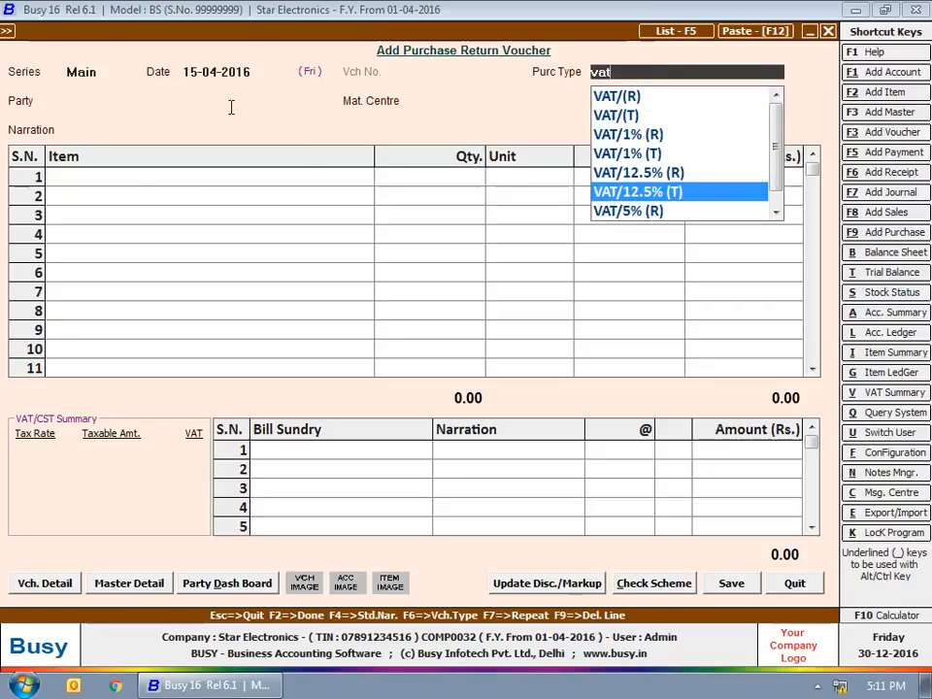
key(Up)
key(Return)
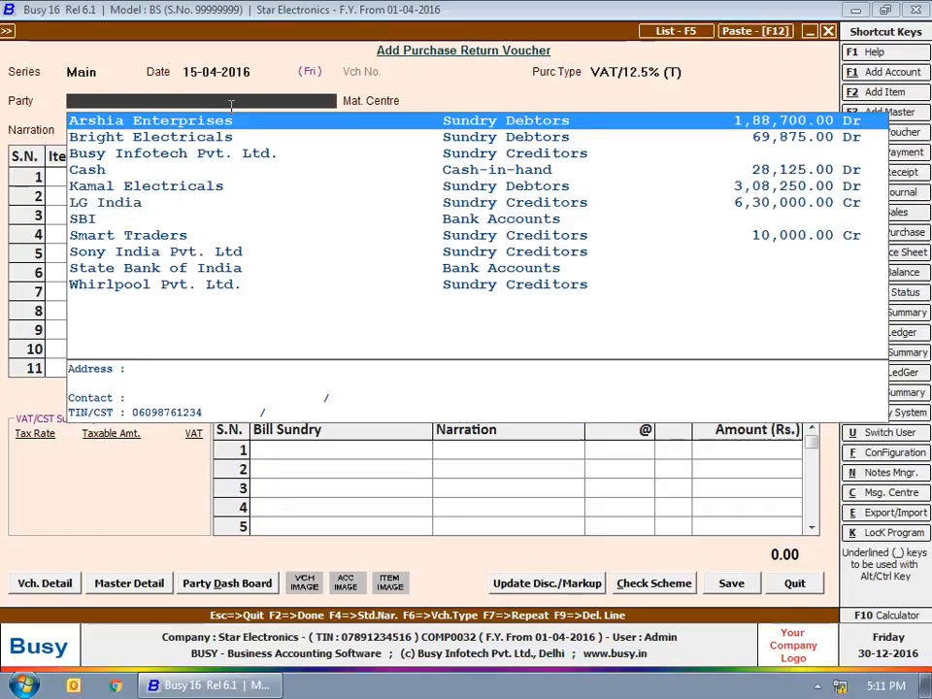
Step: Set party LG India against original voucher 256 of 10-04-2016, with Main Store
text(l)
key(Return)
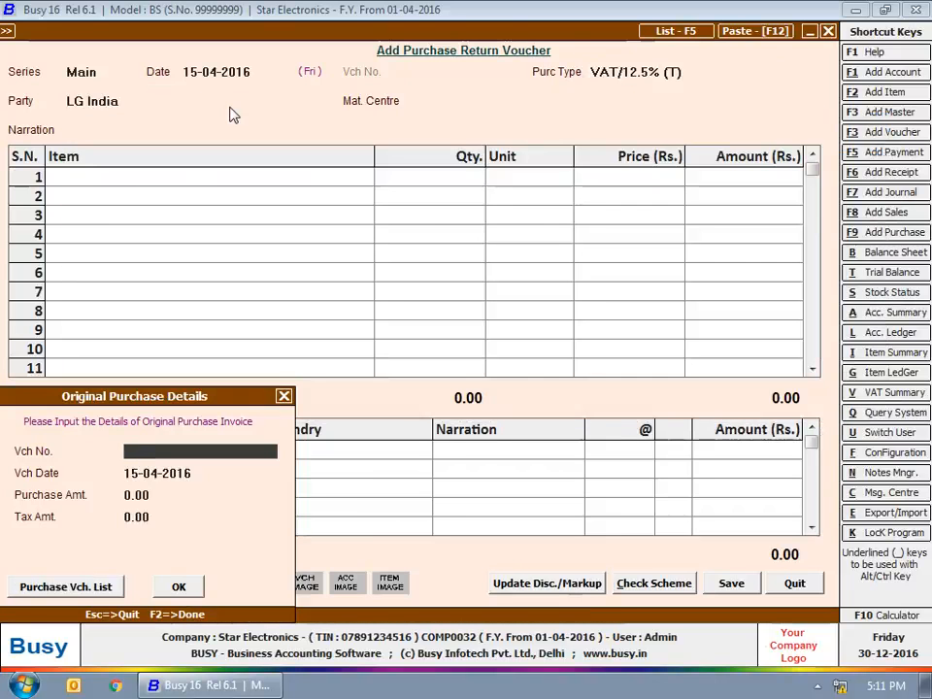
text(256)
key(Return)
text(10)
key(Return)
key(Return)
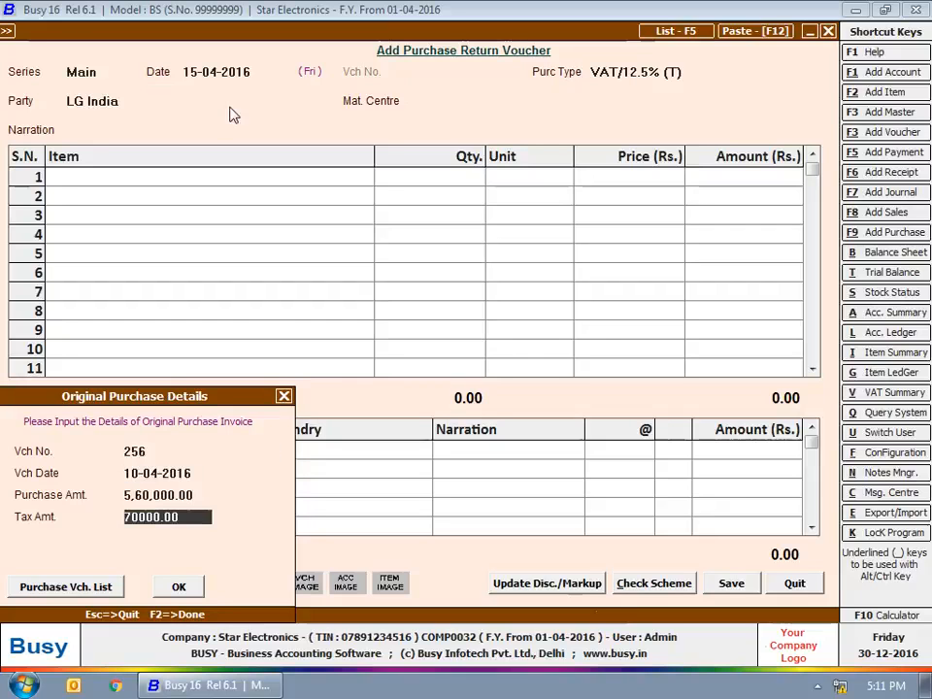
key(Return)
key(Return)
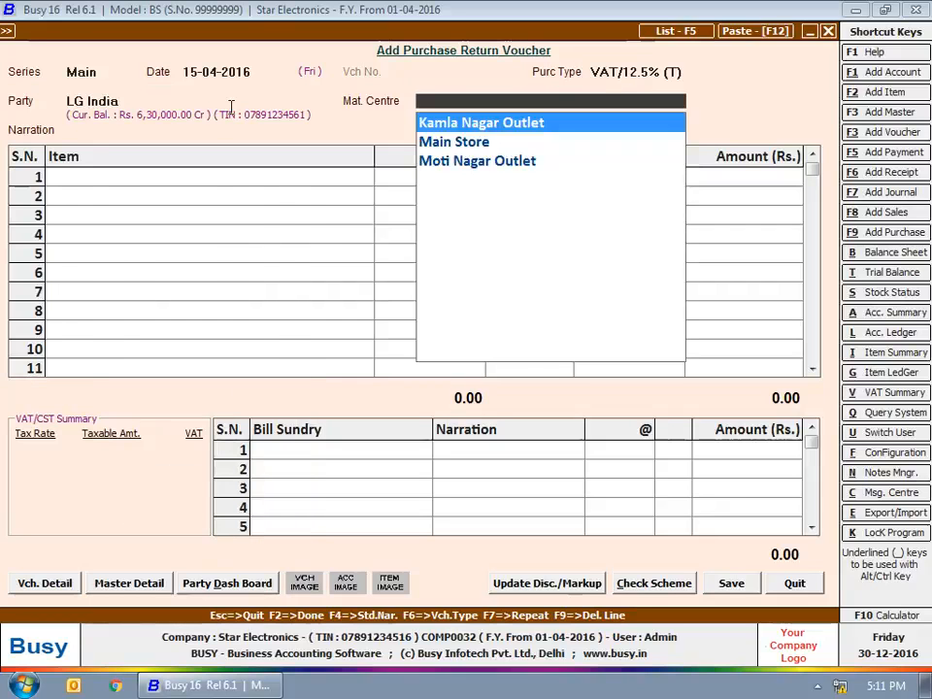
key(Down)
Step: Return 5 LG Air Conditioner 1.5 Ton with VAT sundry and save the voucher
key(Return)
key(Return)
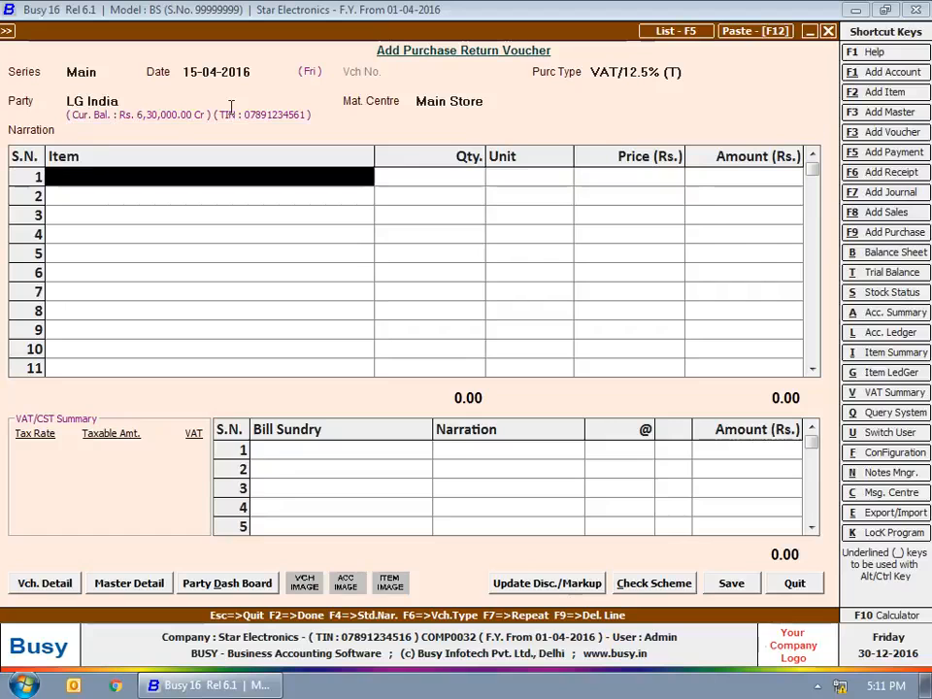
key(Down)
key(Return)
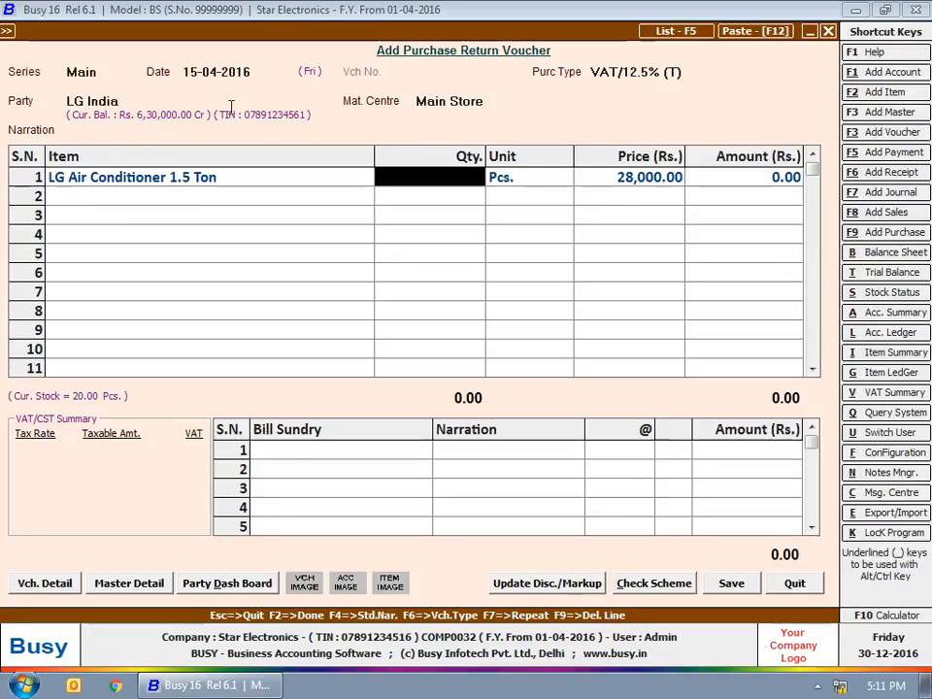
text(5)
key(Return)
key(Return)
key(Return)
key(Return)
text(vat)
key(Return)
key(Return)
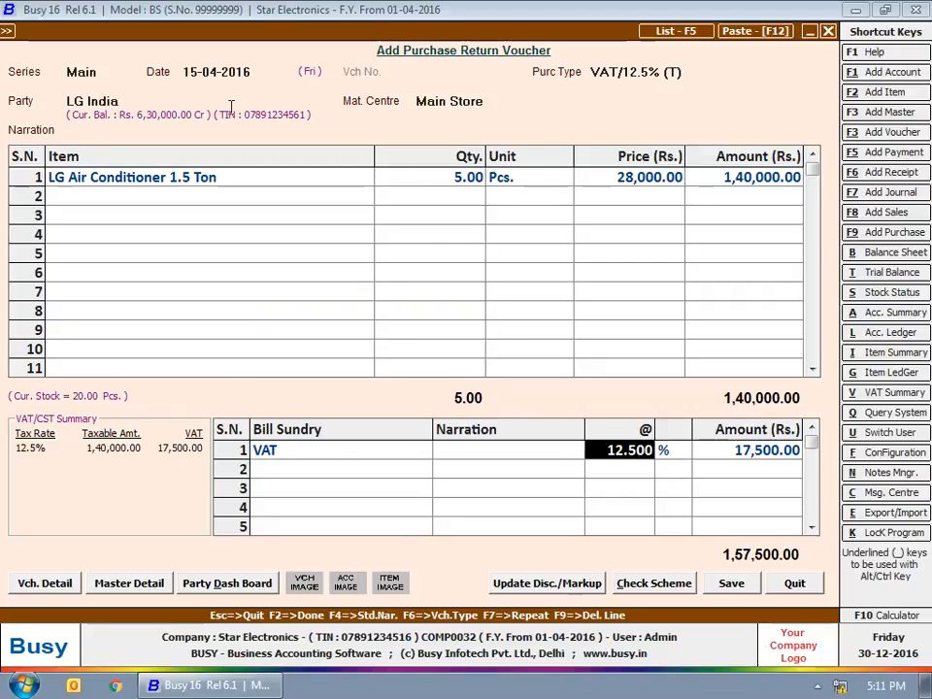
key(Return)
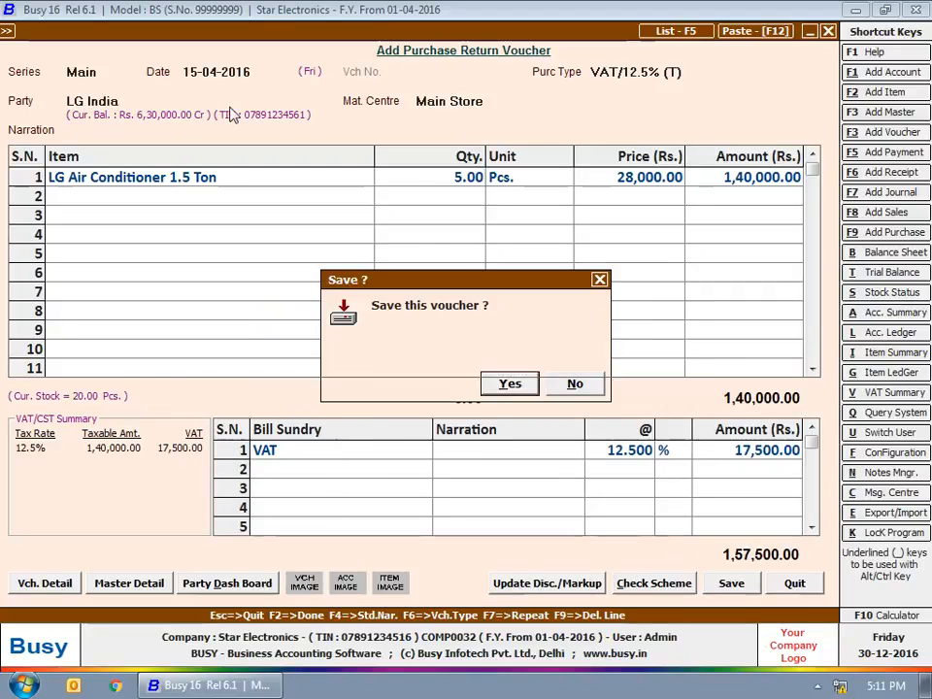
key(Return)
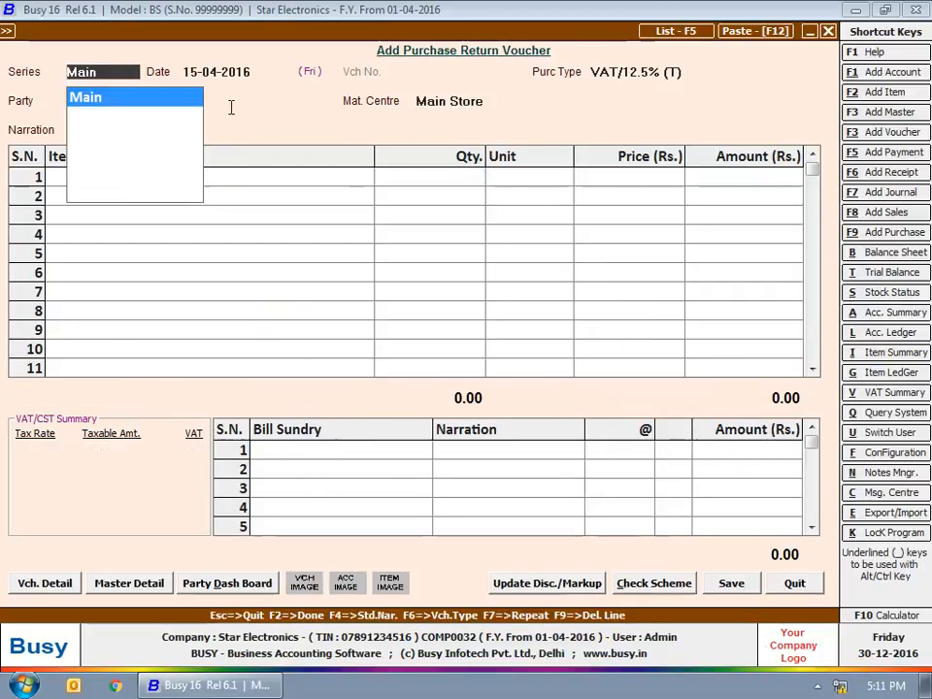
Step: Start a new payment voucher in series Main dated 20-04-2016
key(Escape)
key(Escape)
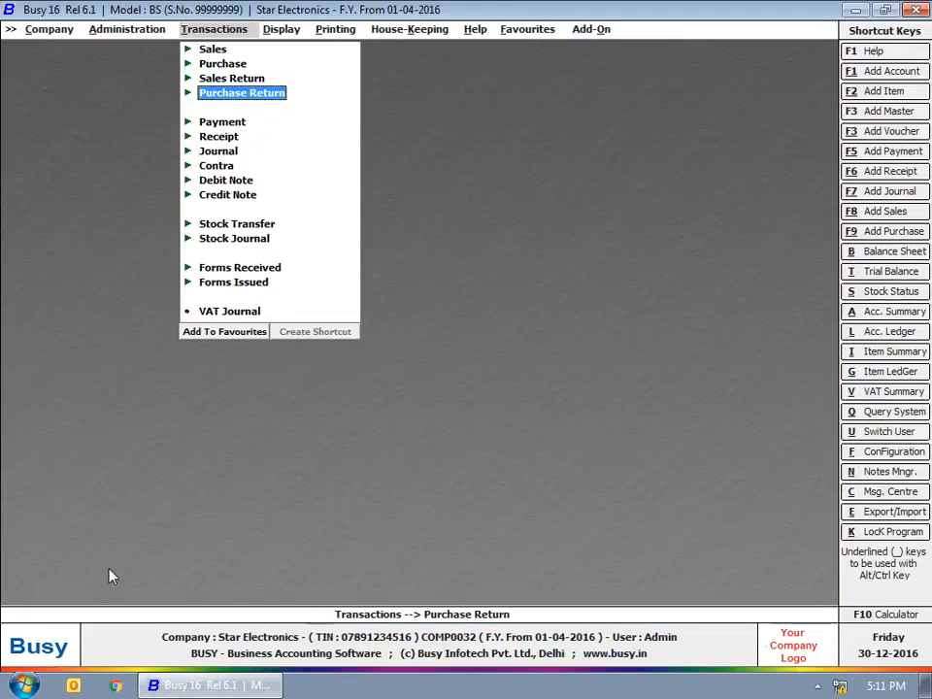
click(210, 122)
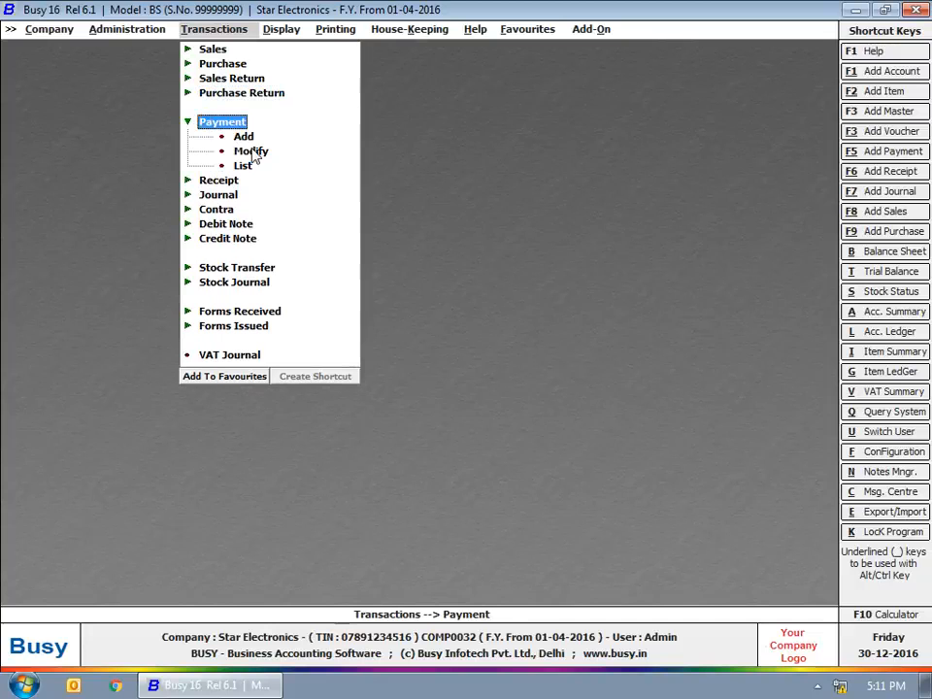
click(239, 138)
key(Return)
text(20-4)
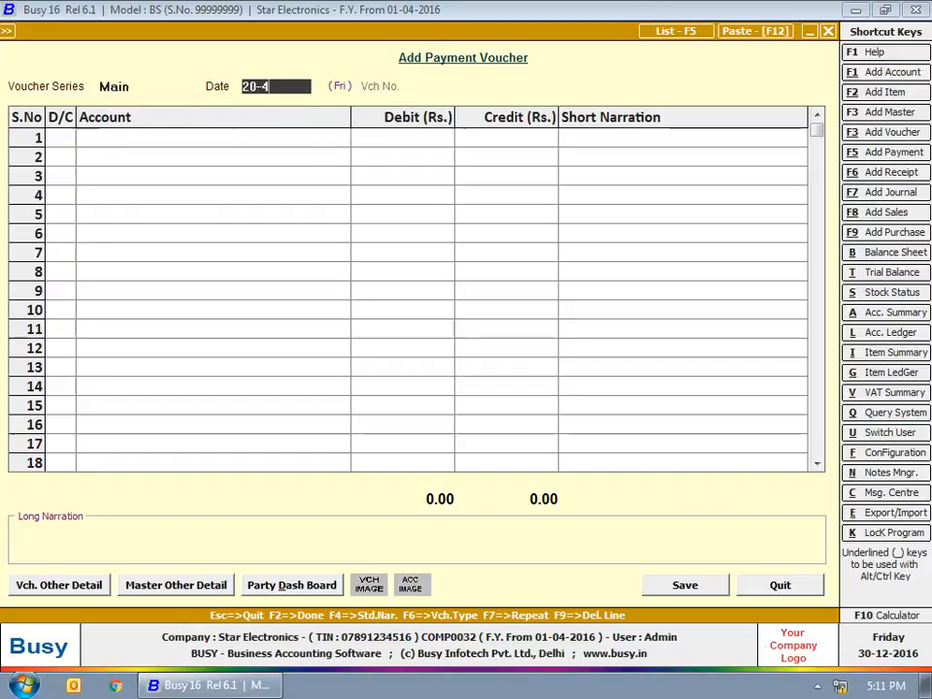
key(Return)
key(Return)
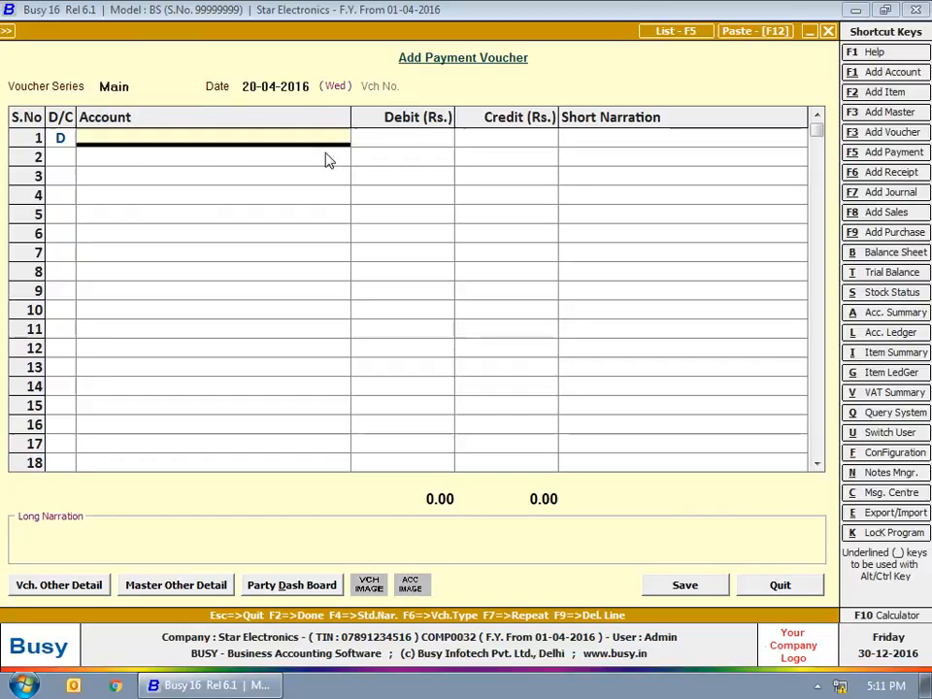
Step: Debit LG India 2,00,000, credit State Bank of India, and adjust against bill 256
text(lg)
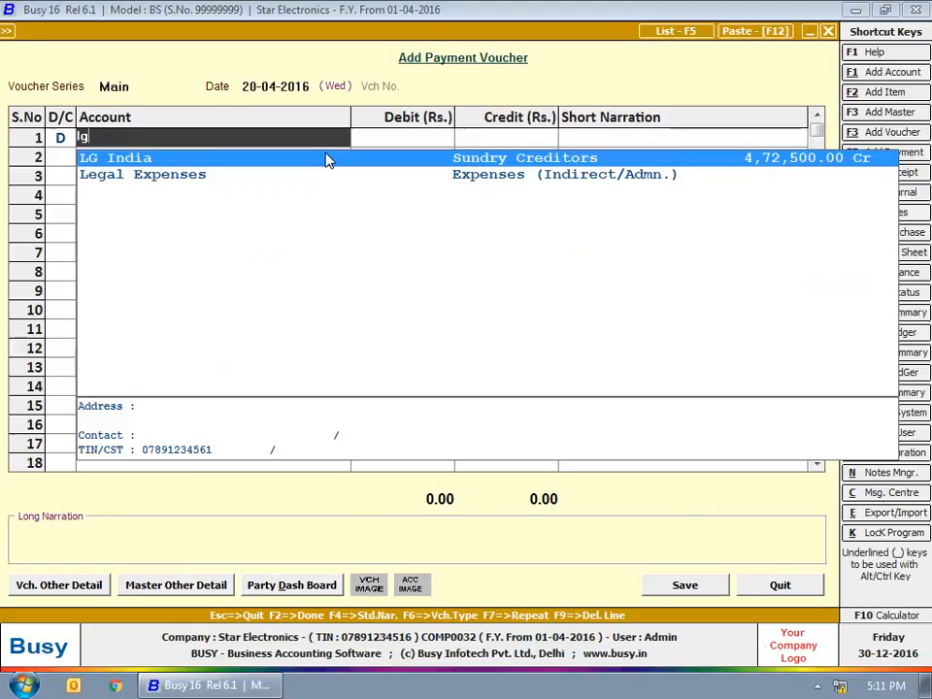
key(Return)
text(2,00,000)
key(Return)
key(Return)
key(Return)
text(stat)
key(Return)
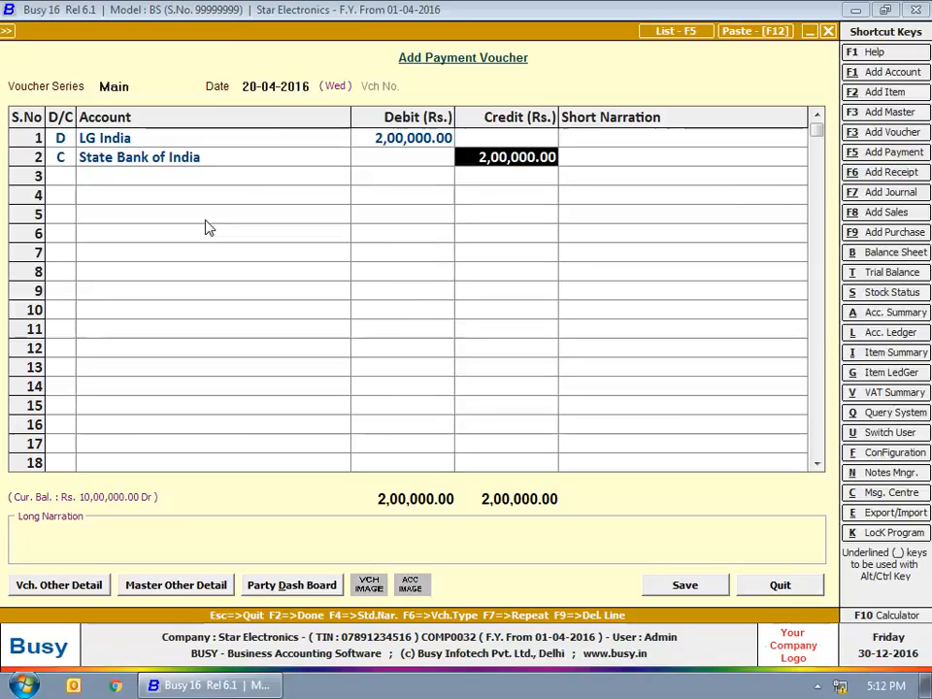
key(Return)
key(Return)
key(Return)
key(Return)
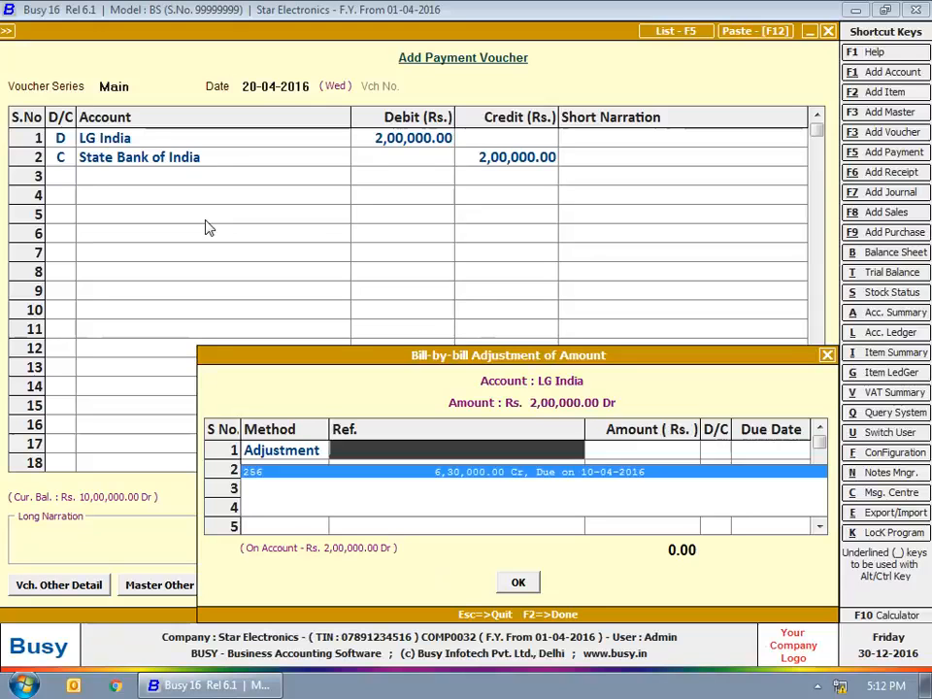
key(Return)
key(Return)
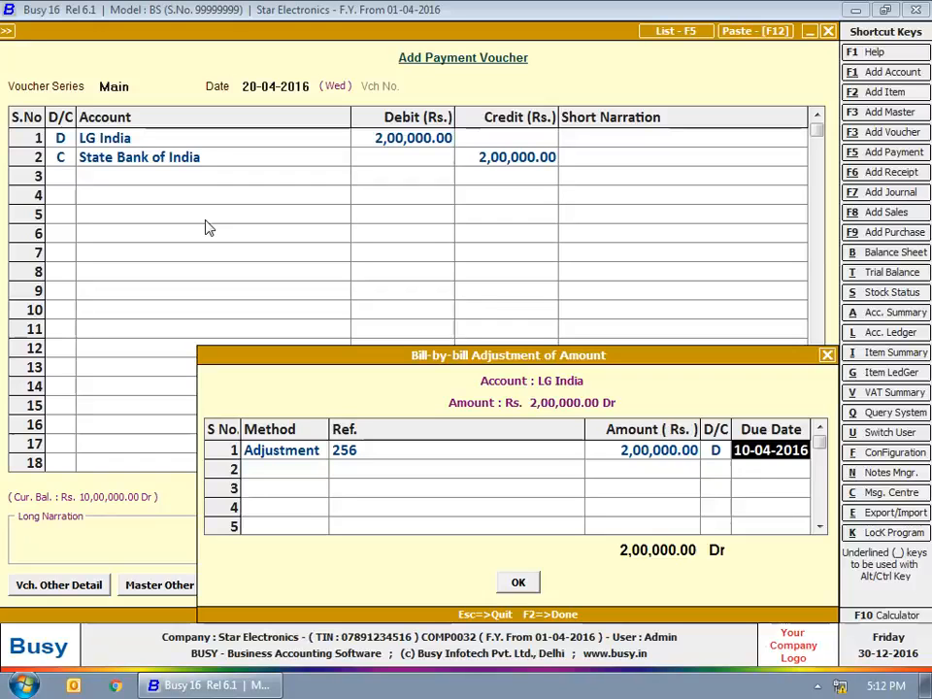
Step: Save the LG India payment, then start a 10-05-2016 payment debiting VAT 16,555.00
key(F2)
key(Return)
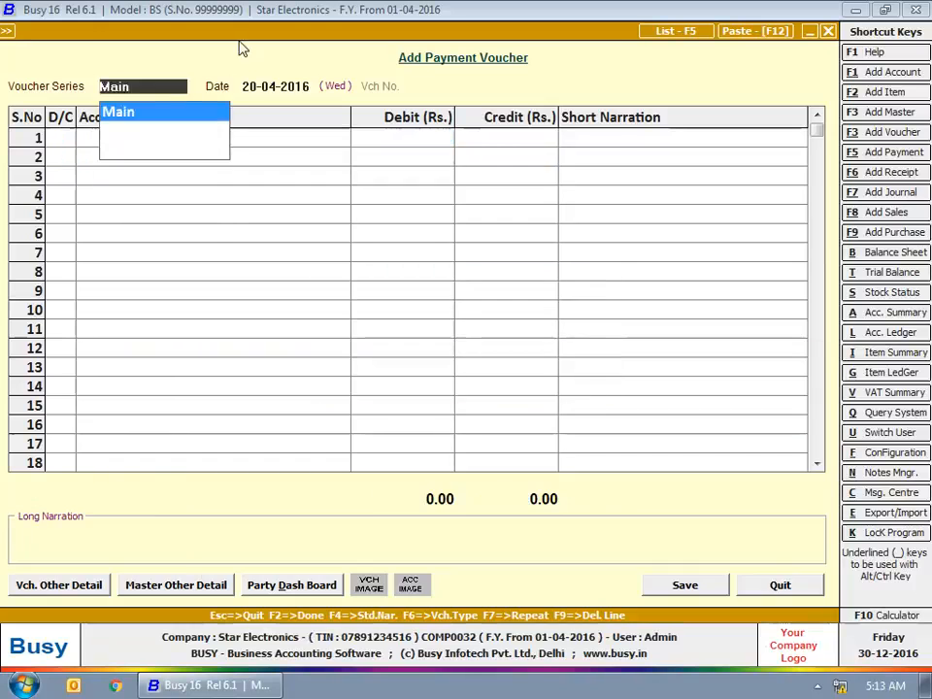
key(Return)
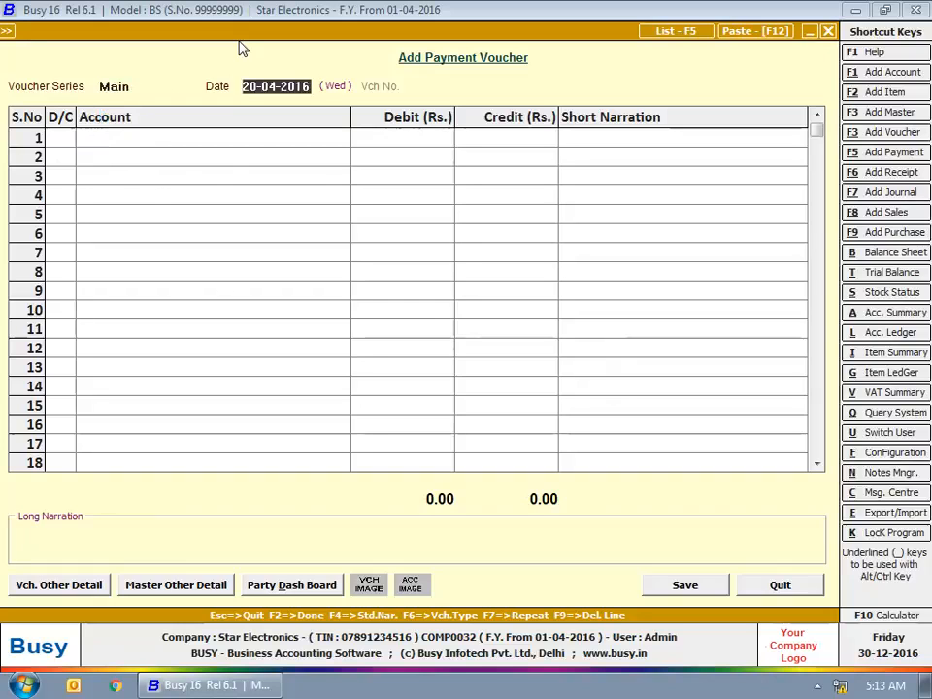
text(10-0)
text(5)
key(Return)
key(Return)
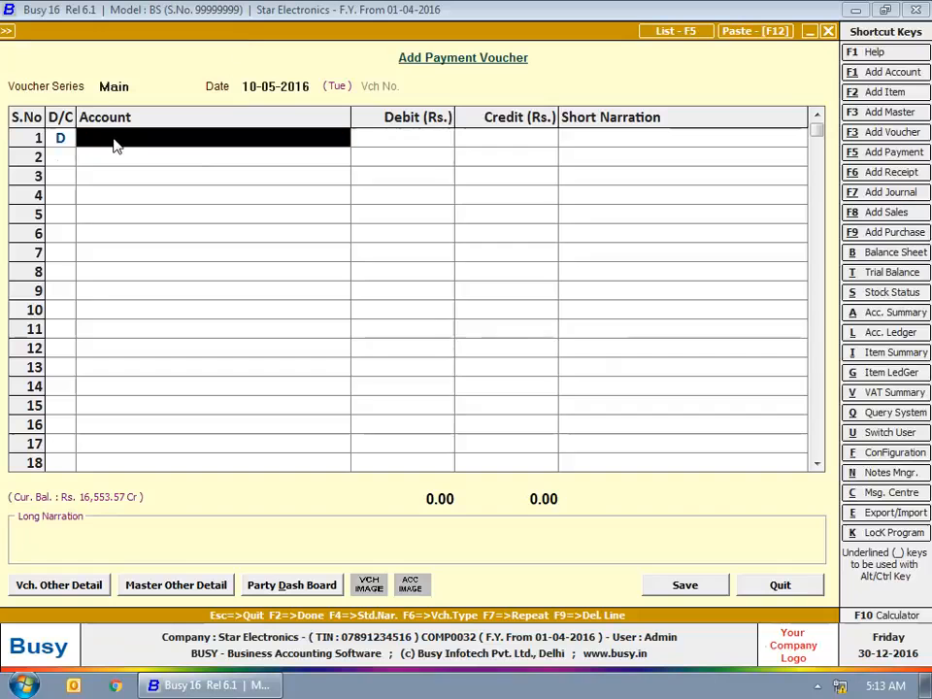
text(va)
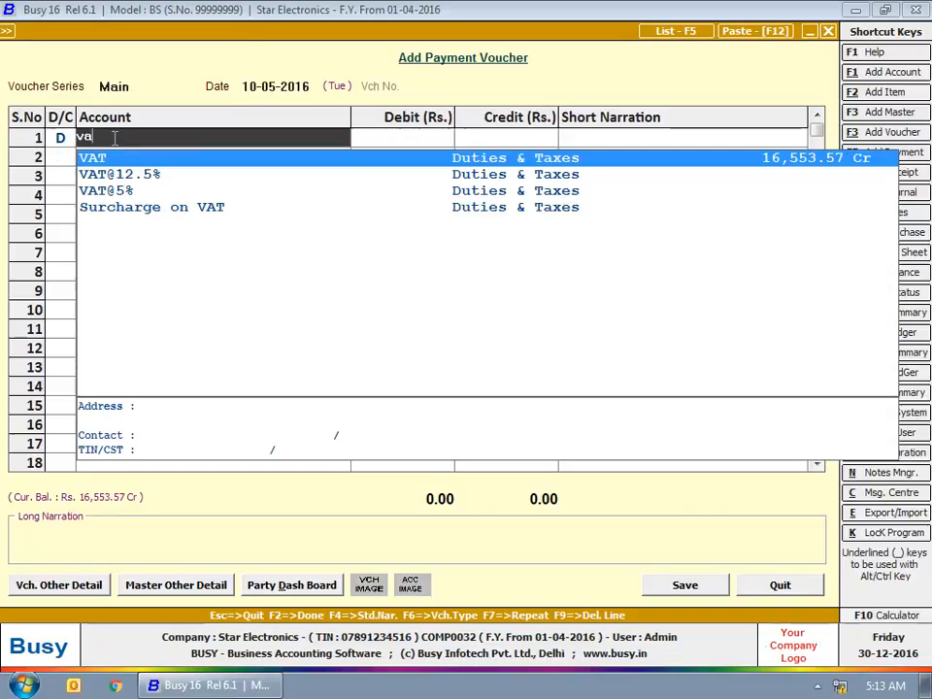
key(Return)
text(165555.00)
key(Return)
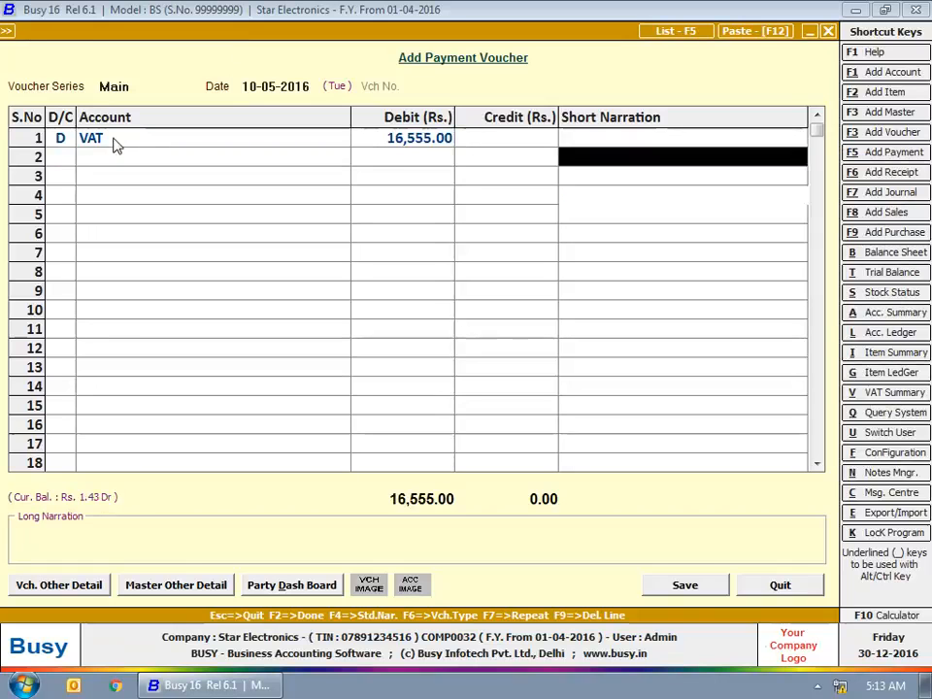
Step: Credit State Bank of India and choose Payment as the VAT adjustment for 16,555.00
key(Return)
key(Return)
text(st)
key(Return)
key(F2)
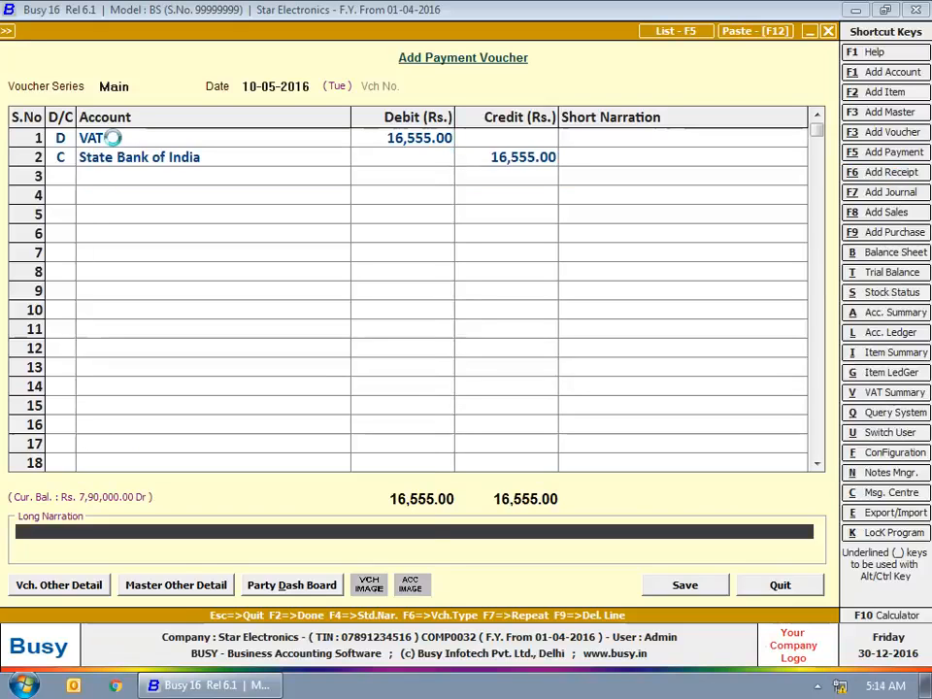
key(Return)
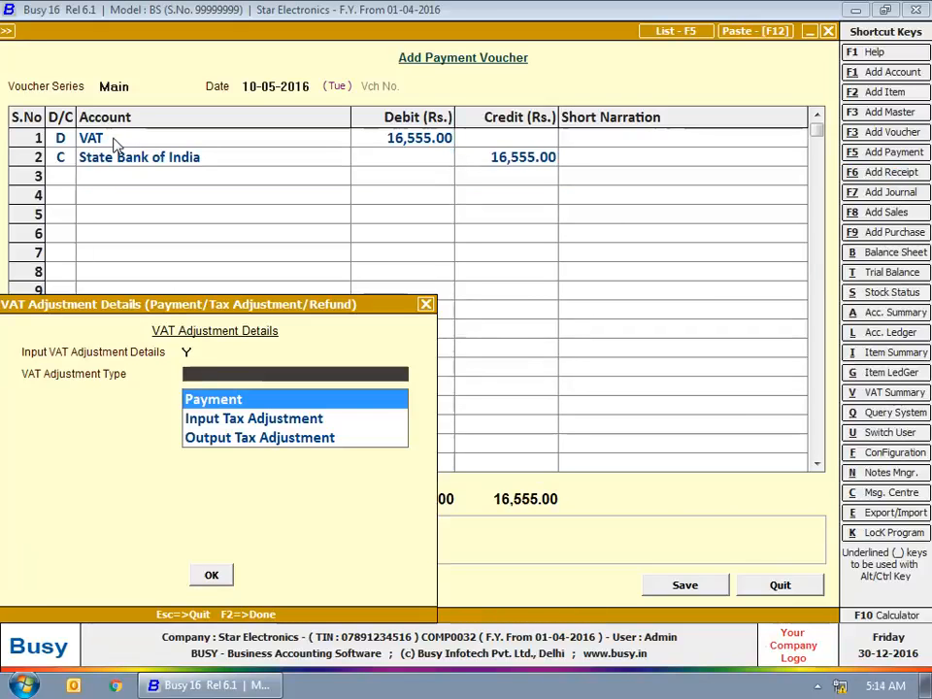
key(Return)
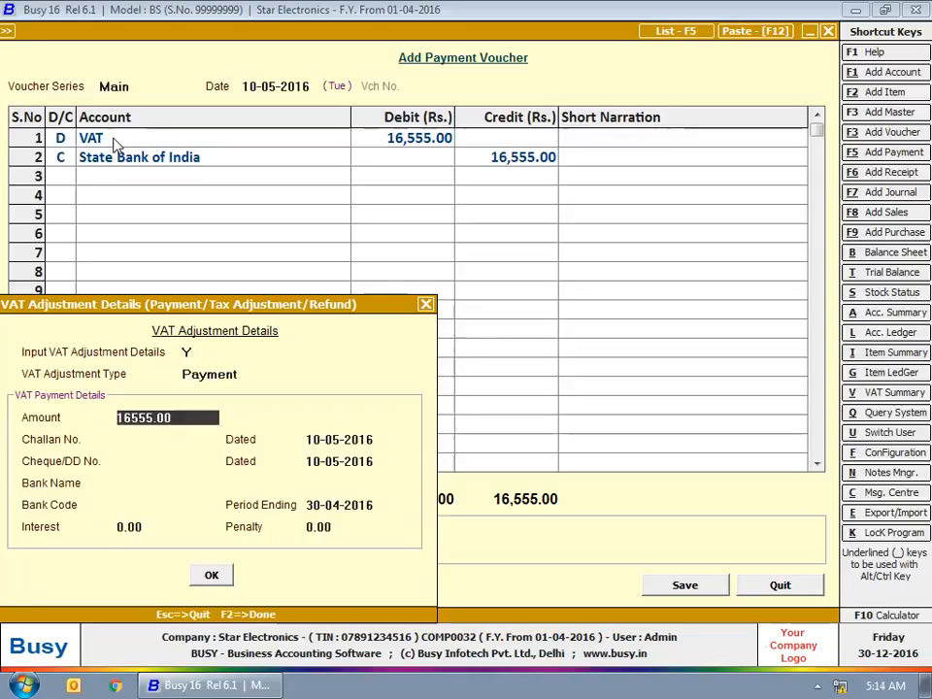
key(Return)
Step: Enter challan 2356, cheque 0025 and bank State Bank of India, then save the voucher
text(2356)
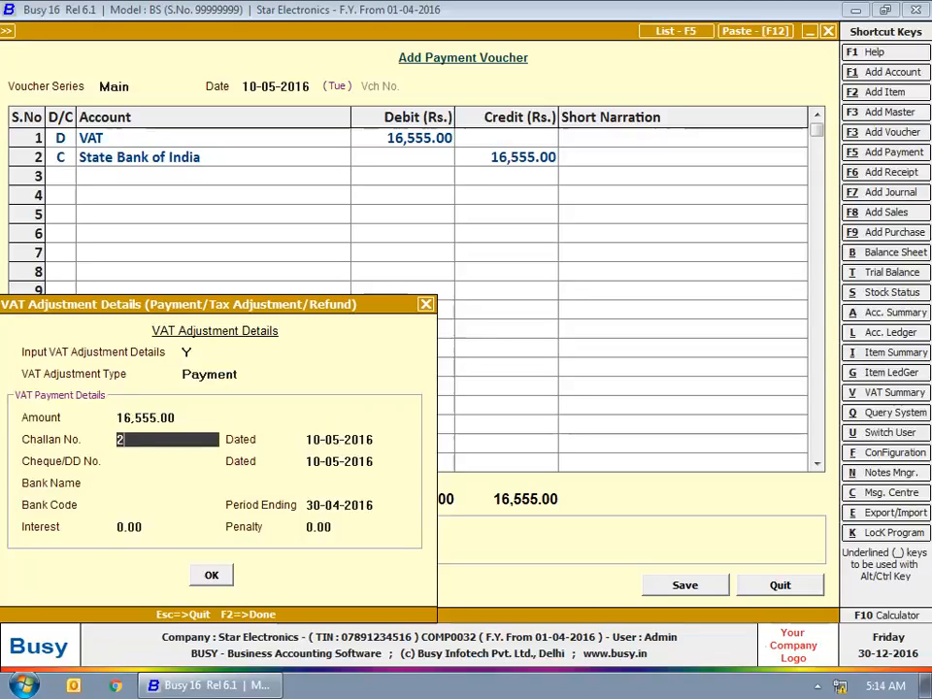
key(Return)
key(Return)
text(0025)
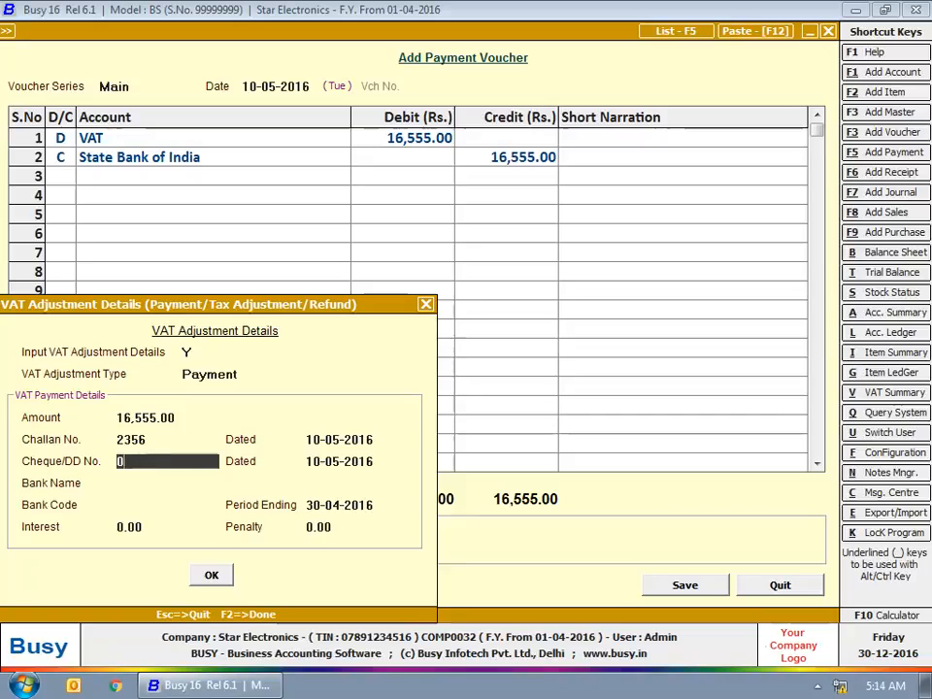
key(Return)
key(Return)
text(State Bank of India)
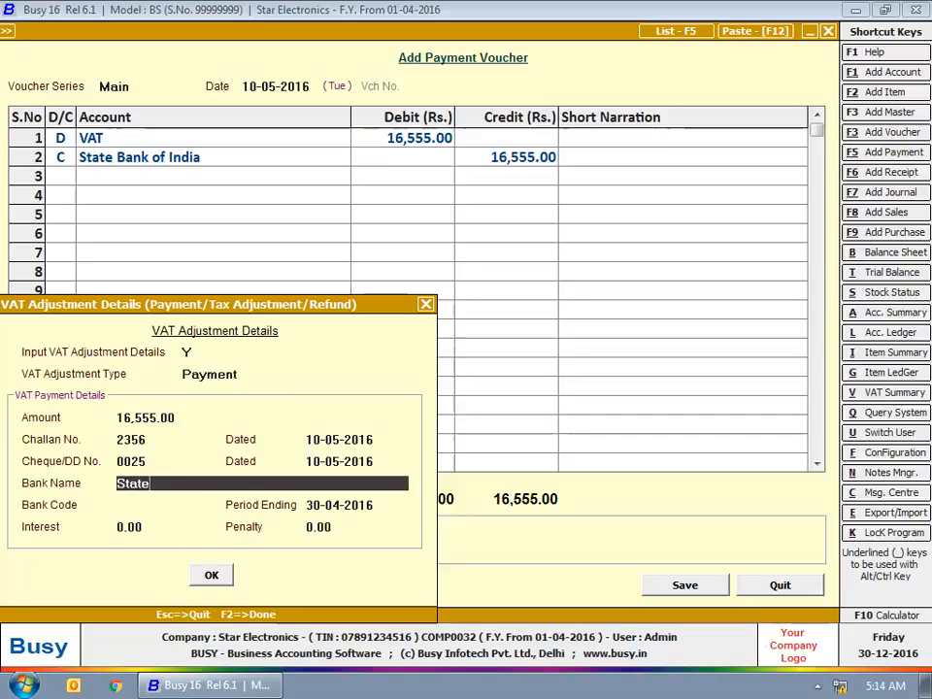
key(Return)
text(078)
key(Return)
key(Return)
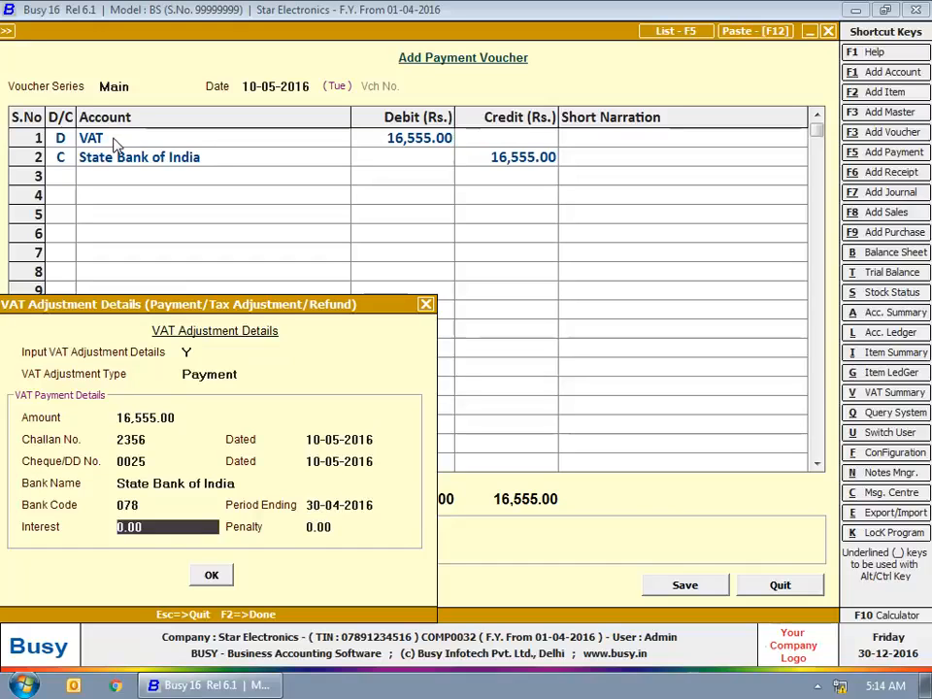
key(Return)
key(Return)
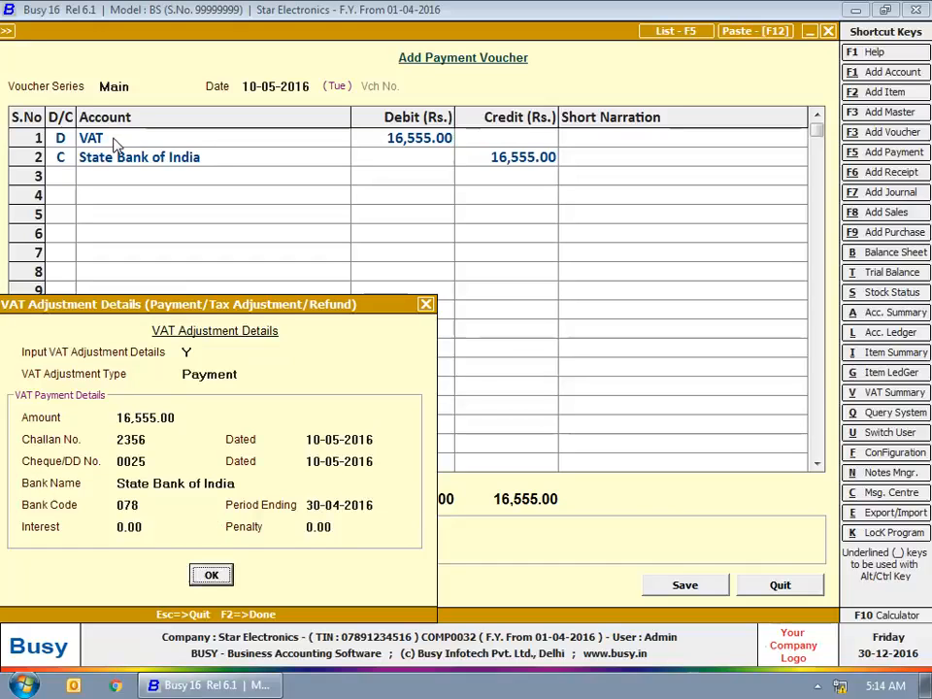
key(Return)
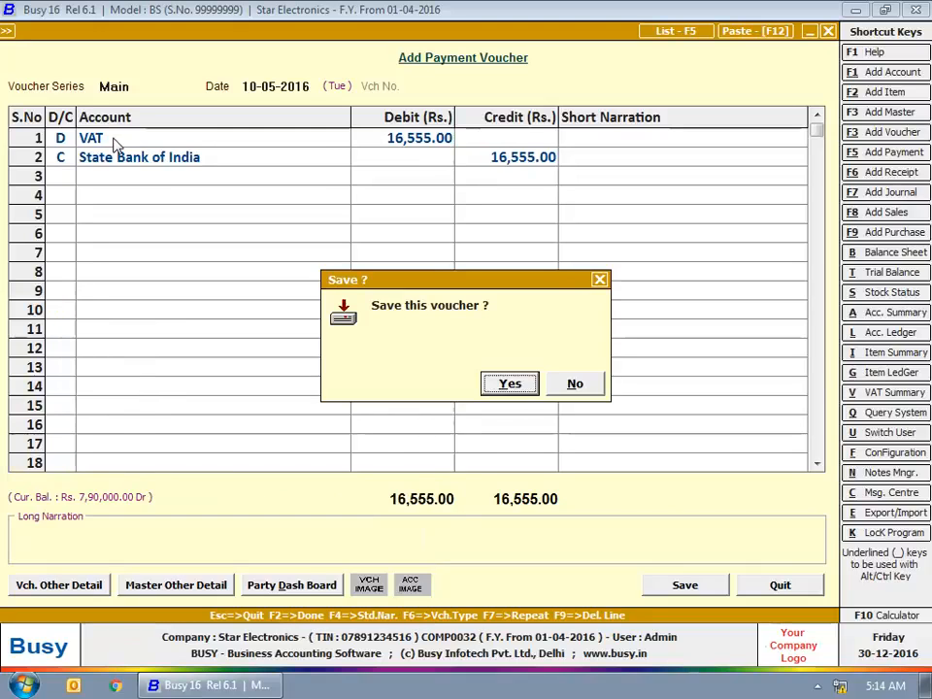
key(Return)
key(Escape)
key(Escape)
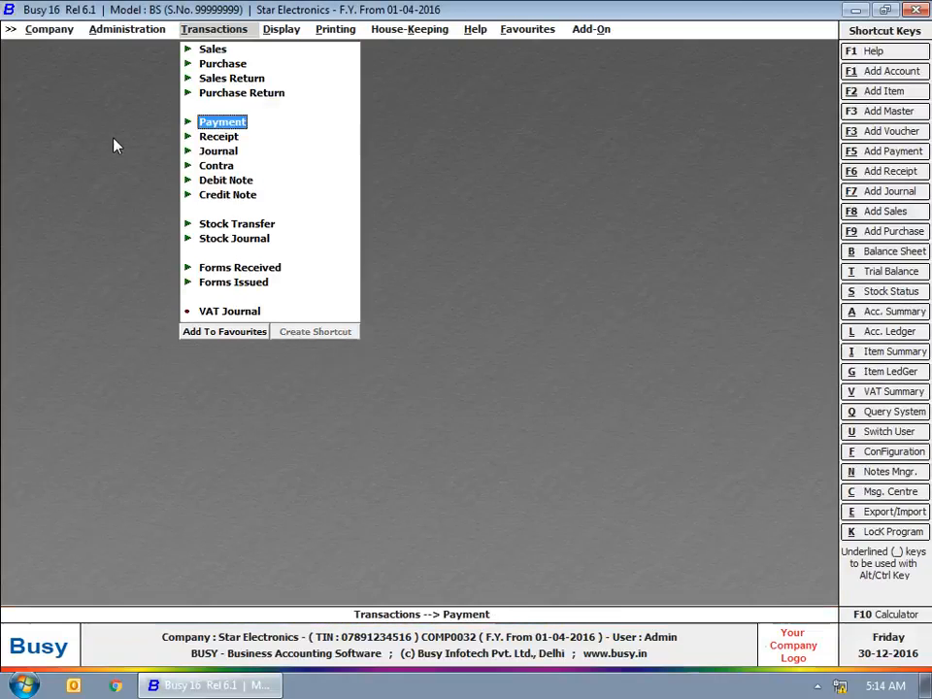
Step: Start a 30-04-2016 receipt crediting Bright Electricals 50,000.00 and debiting Cash
key(Down)
key(Return)
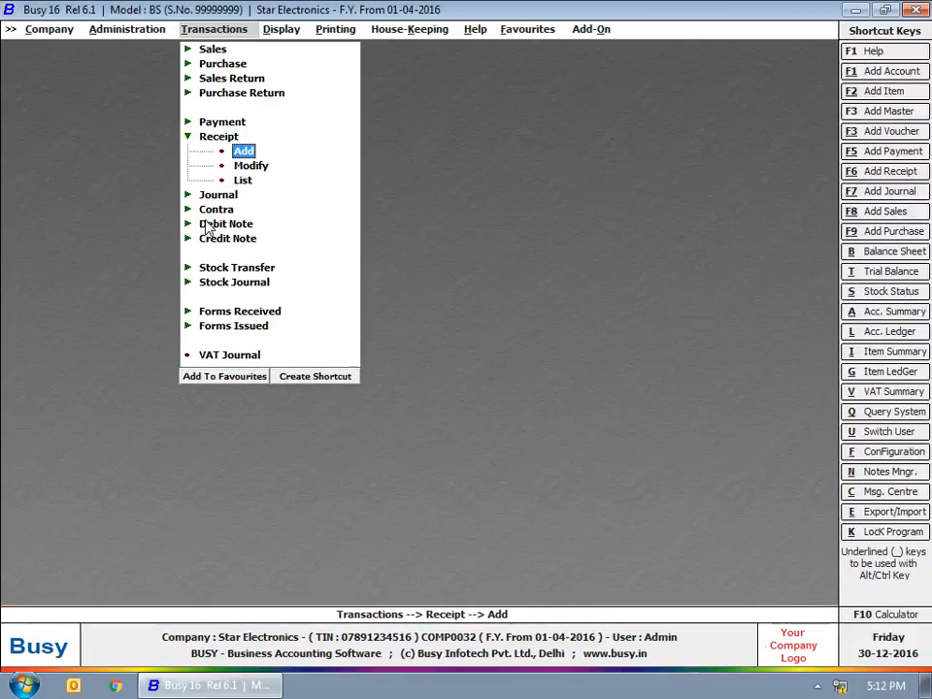
key(Return)
key(Return)
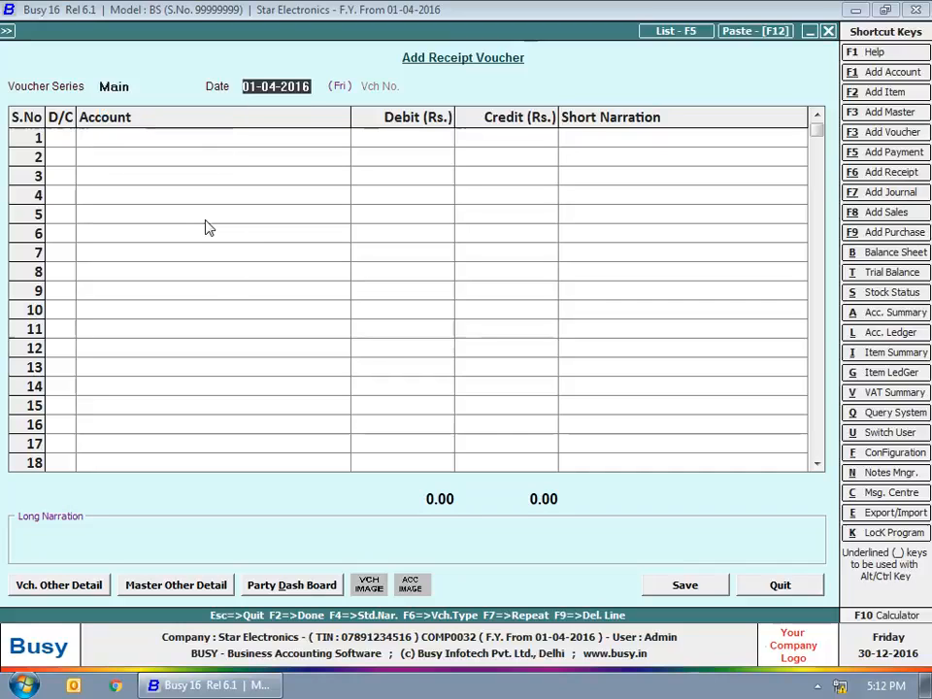
text(30-4)
key(Return)
key(Return)
text(br)
key(Return)
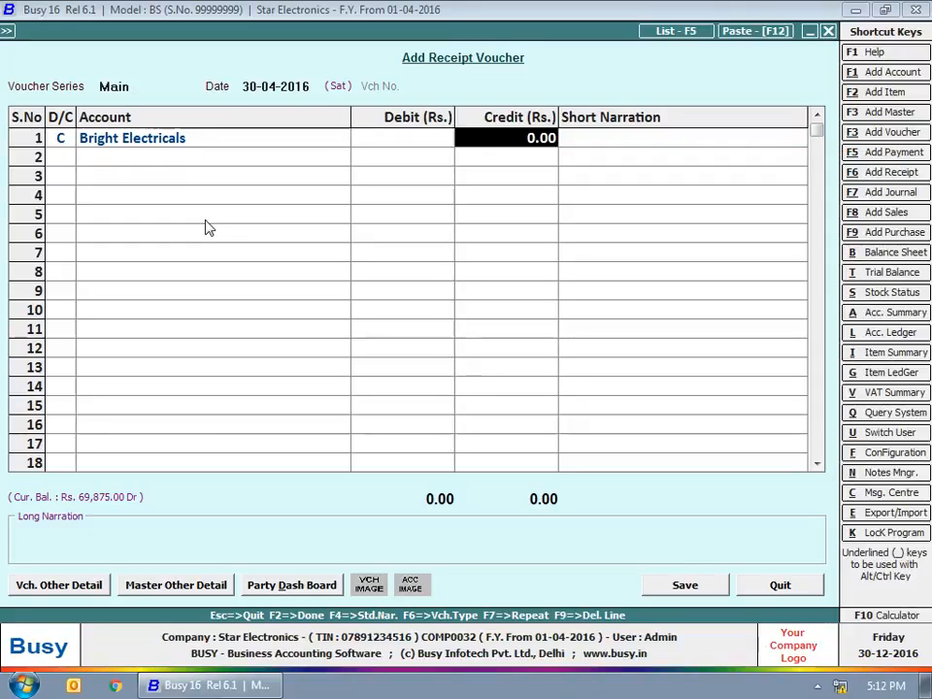
text(50000)
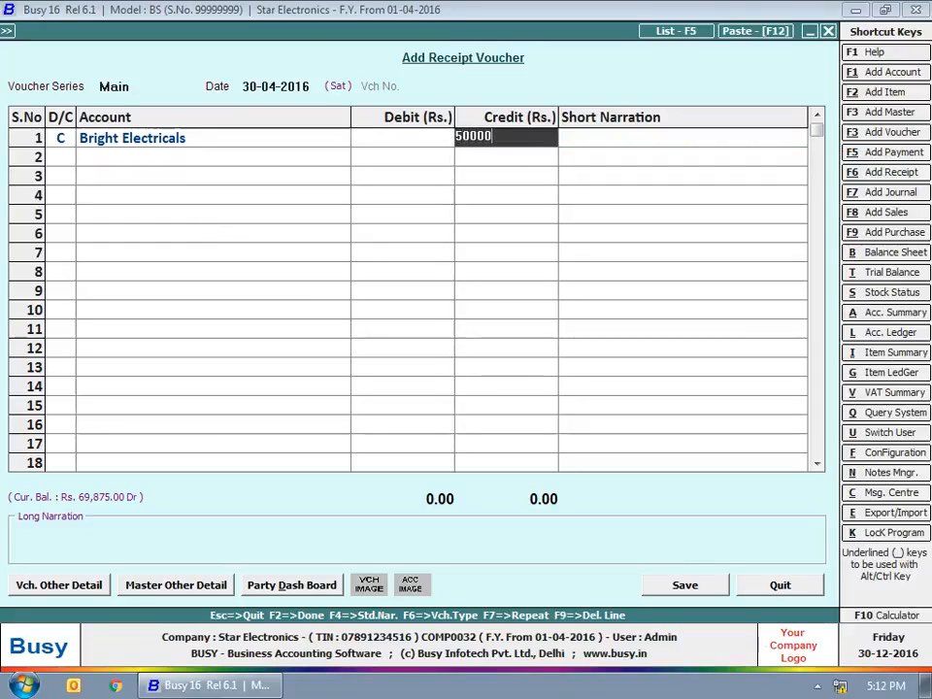
key(Return)
key(Return)
key(Return)
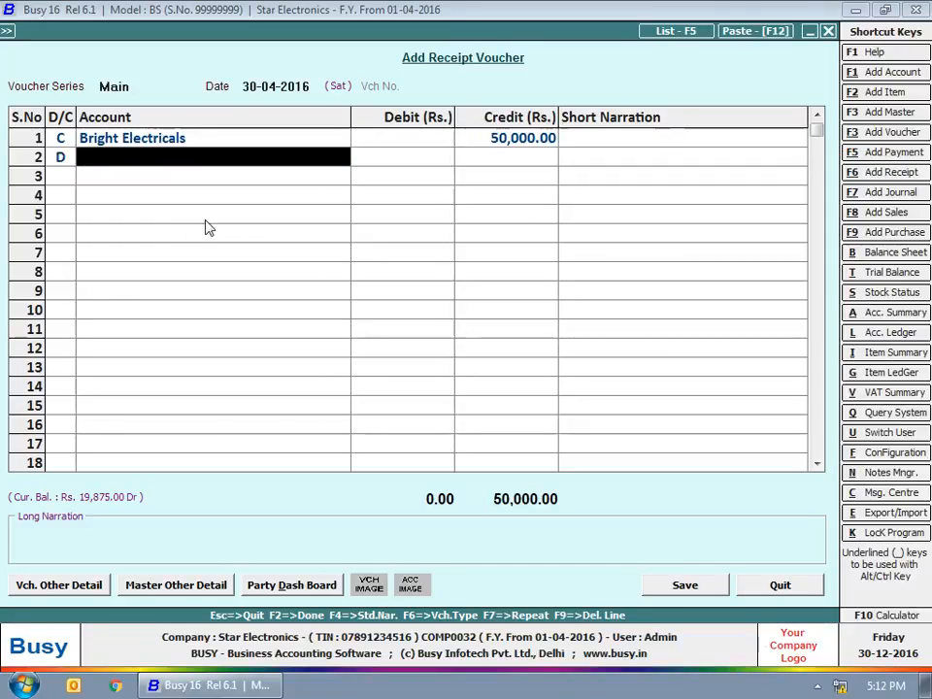
text(cas)
key(Return)
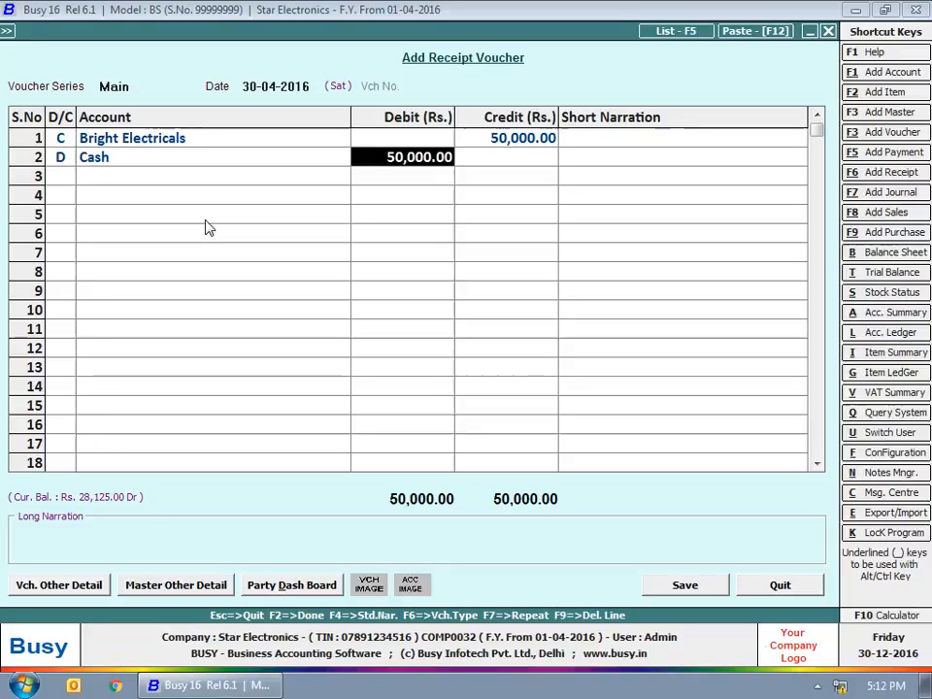
Step: Adjust 30,000.00 against the first pending bill, save the receipt, and close the vouchers
key(F2)
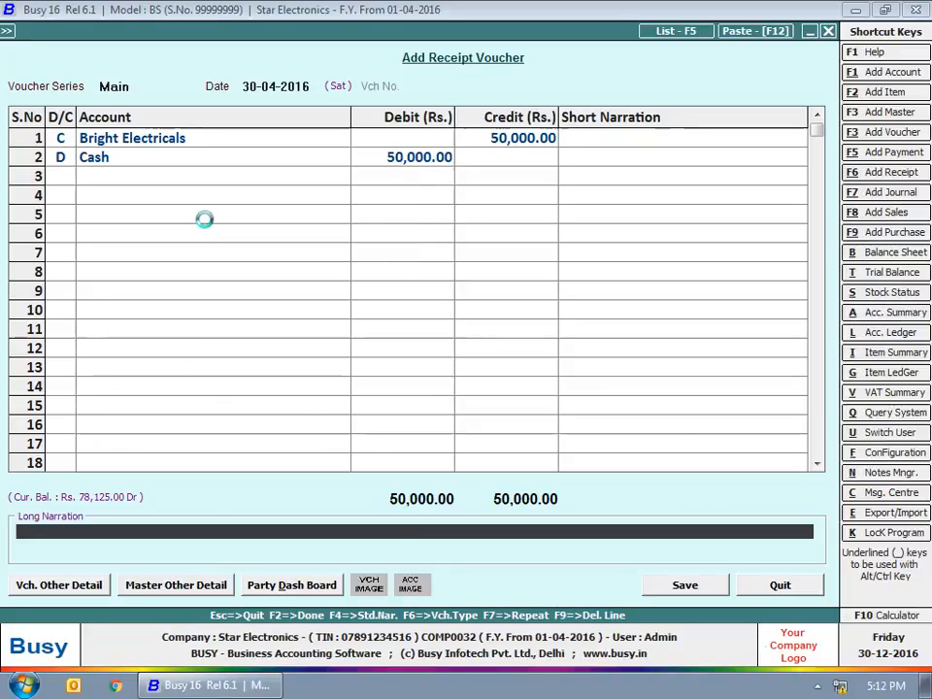
key(Return)
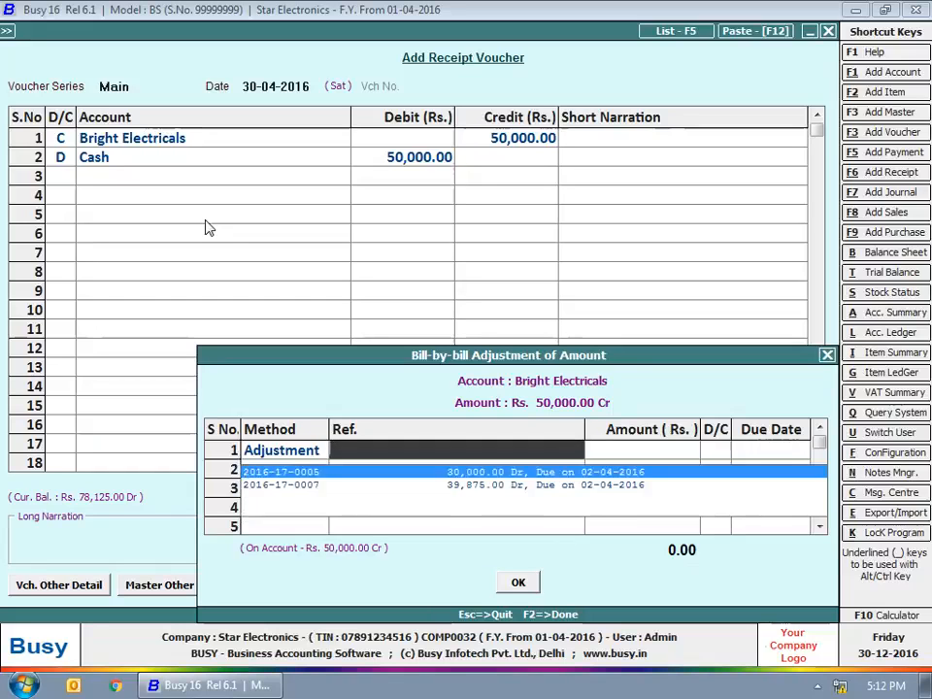
key(Return)
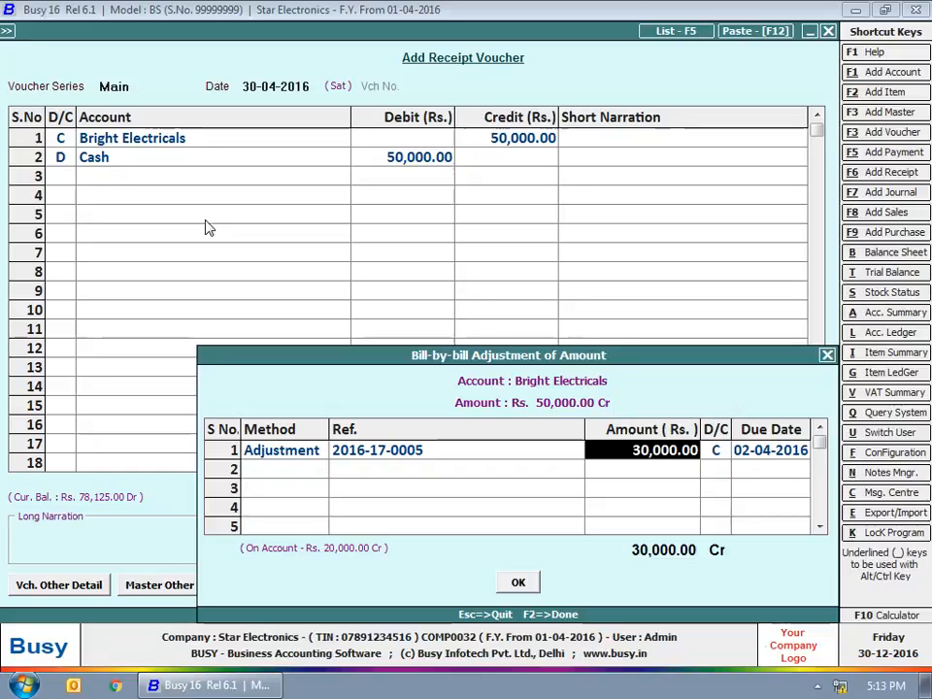
key(Return)
key(Return)
key(F2)
key(Return)
key(Escape)
key(Escape)
key(Escape)
key(Escape)
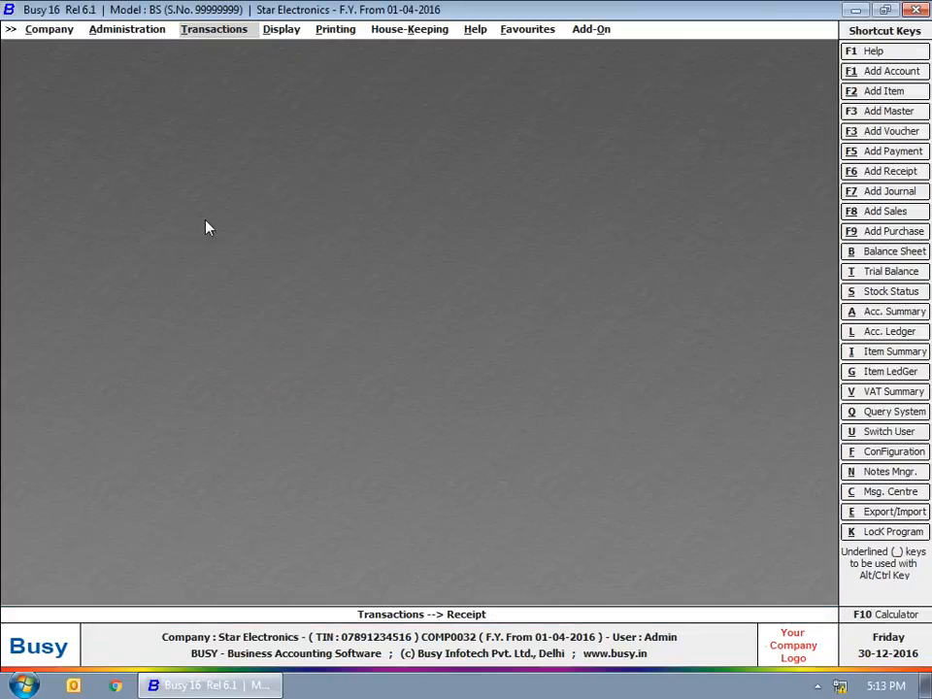